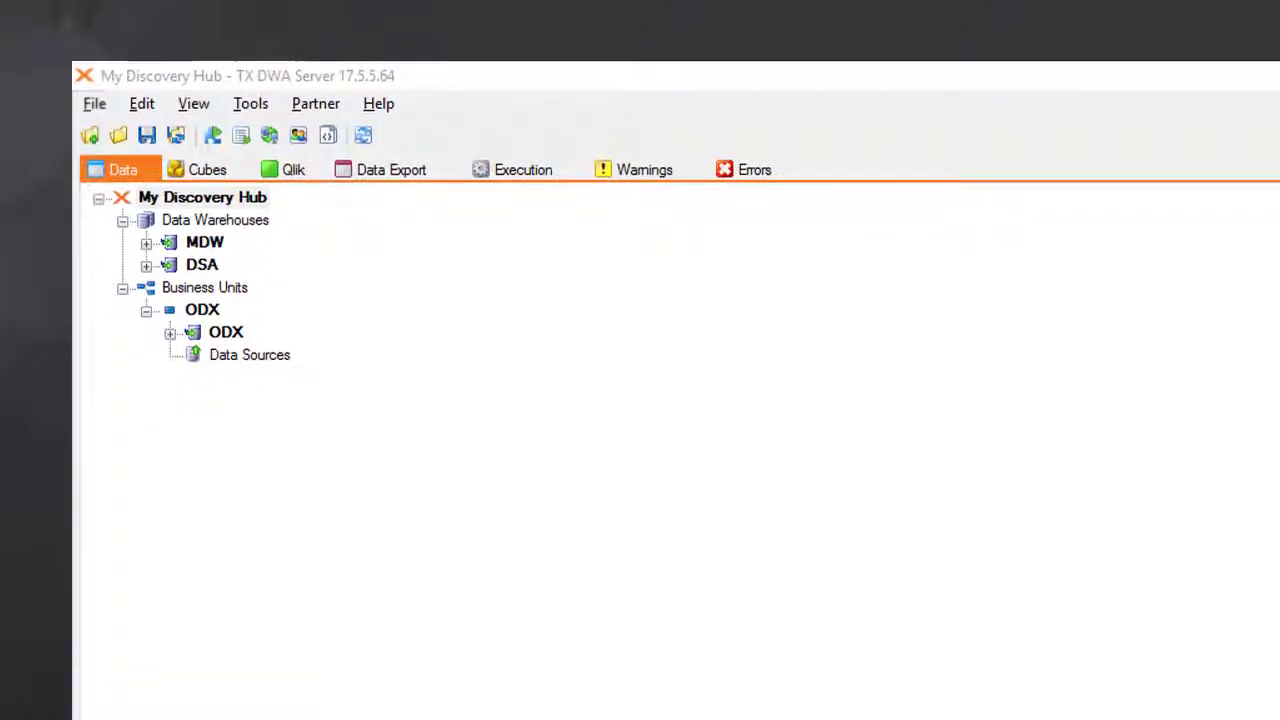
# Step: Add a SQL Server data source named AW for the AdventureWorks2014 database on server "." with Windows authentication, testing its connection
pyautogui.rightClick(242, 354)
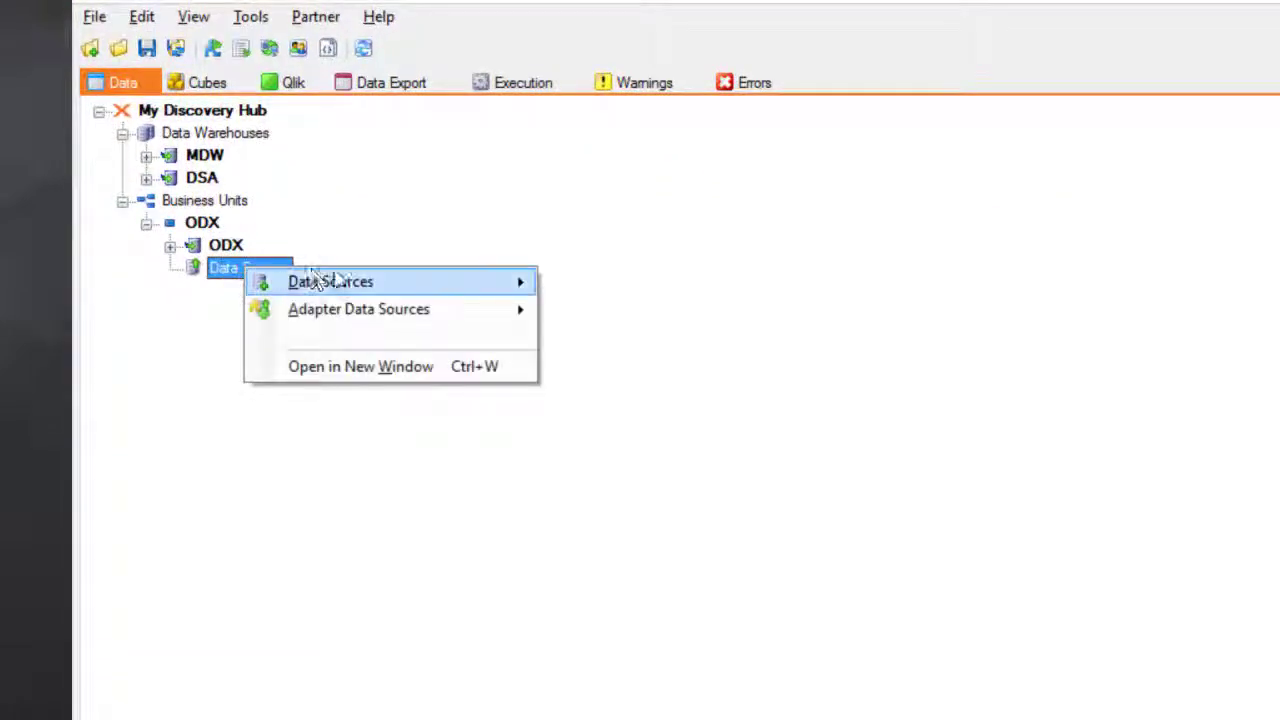
pyautogui.moveTo(414, 278)
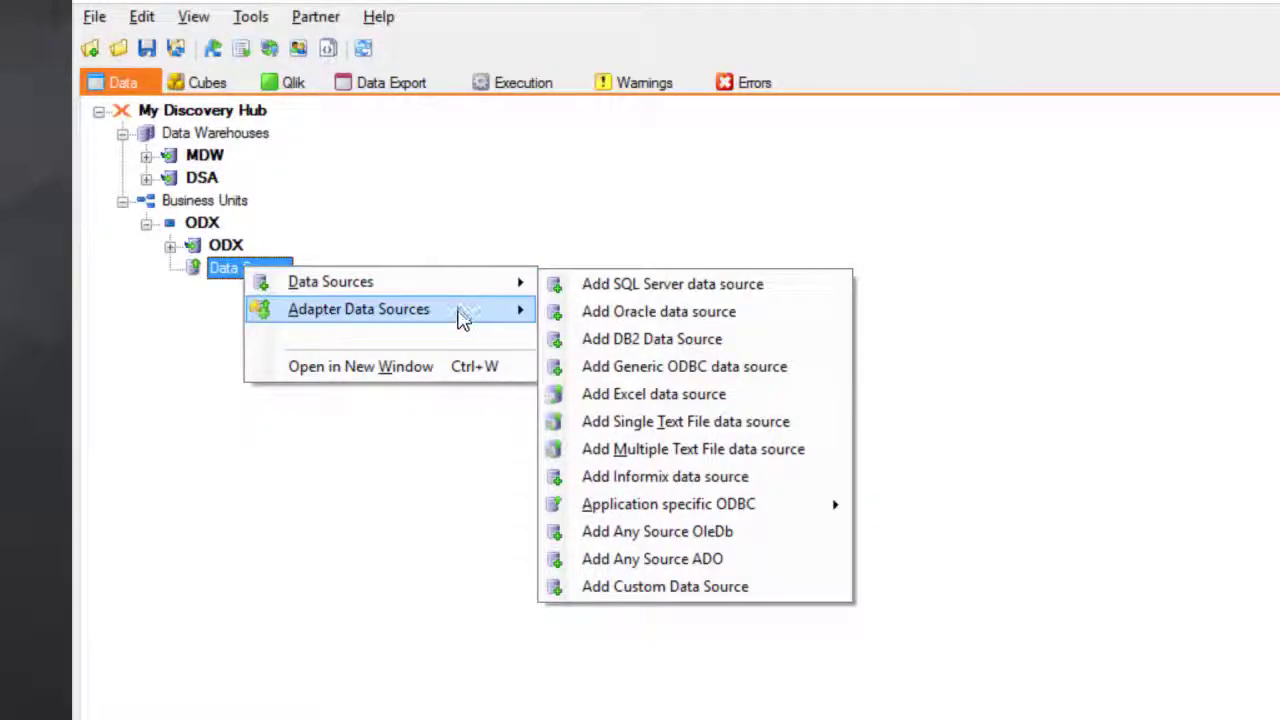
pyautogui.moveTo(462, 320)
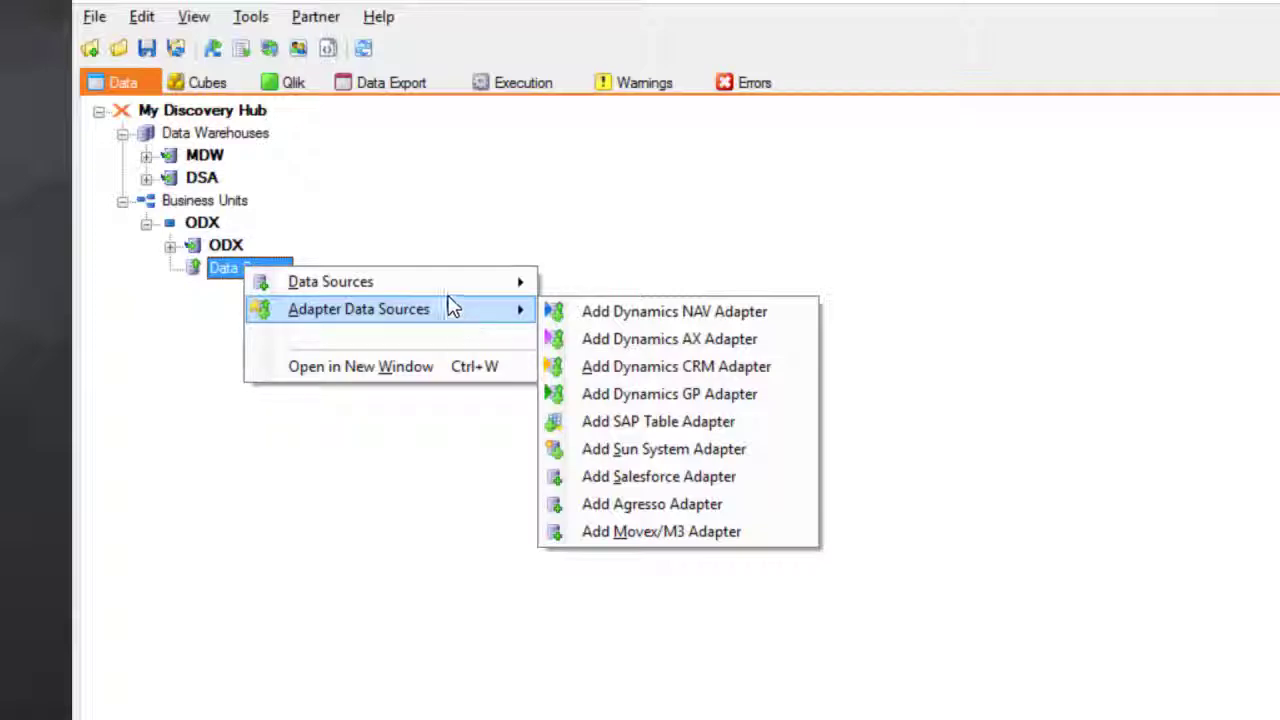
pyautogui.click(609, 284)
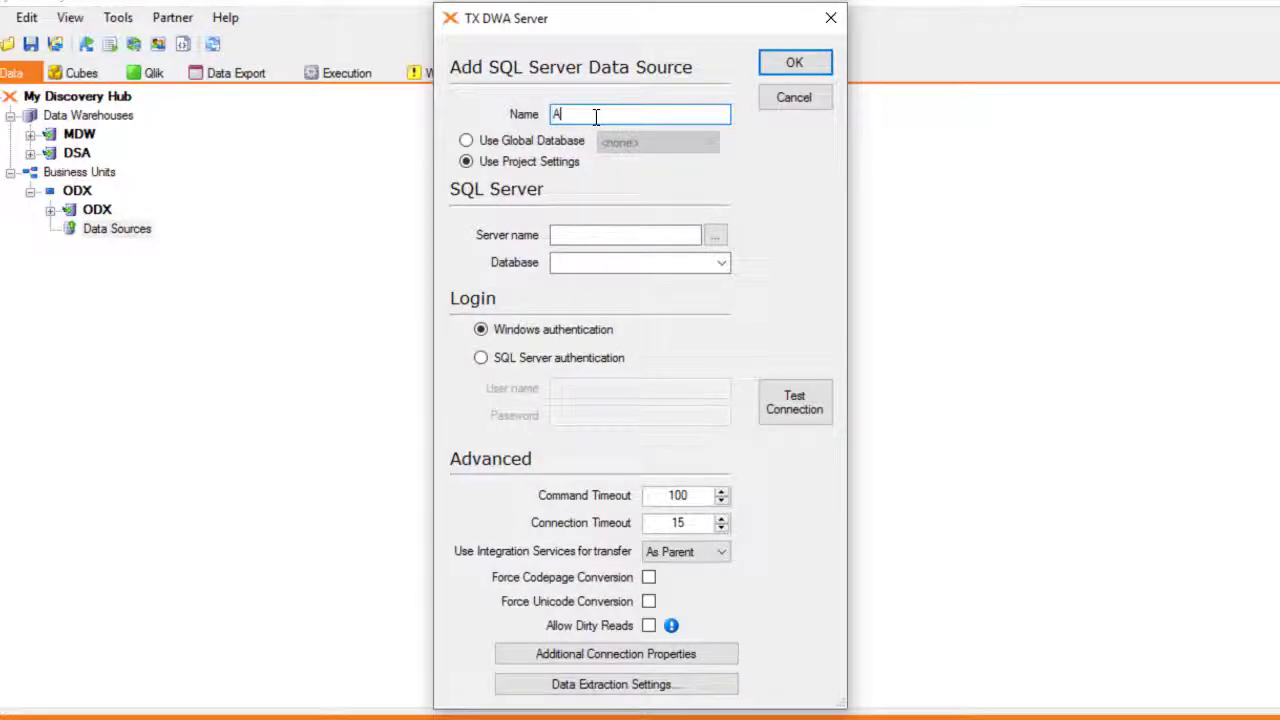
pyautogui.click(581, 232)
pyautogui.click(719, 264)
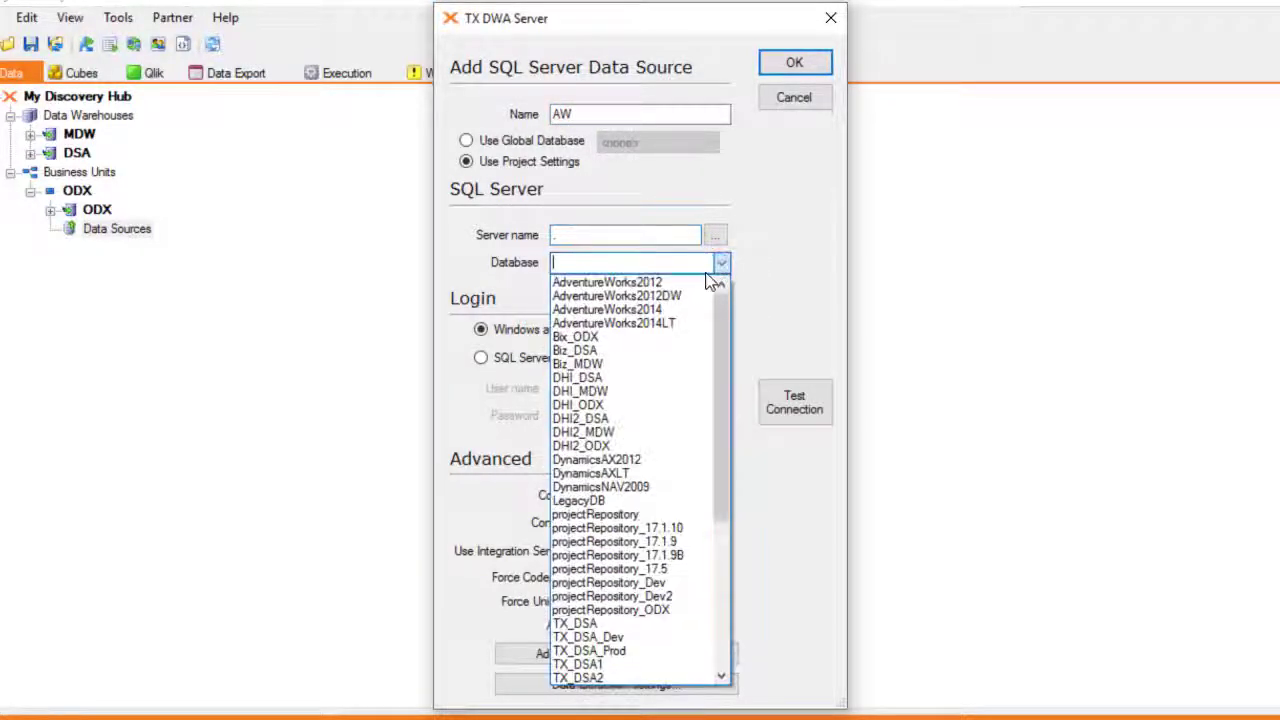
pyautogui.click(688, 313)
pyautogui.click(806, 404)
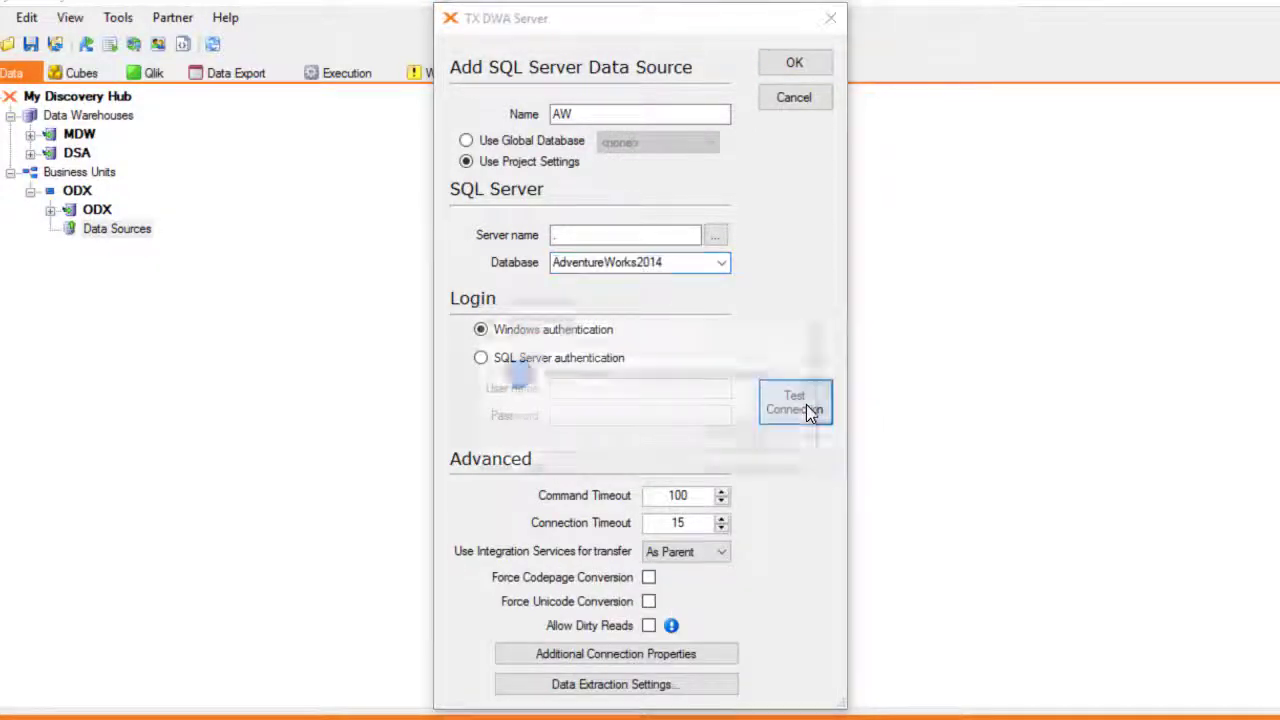
pyautogui.click(751, 444)
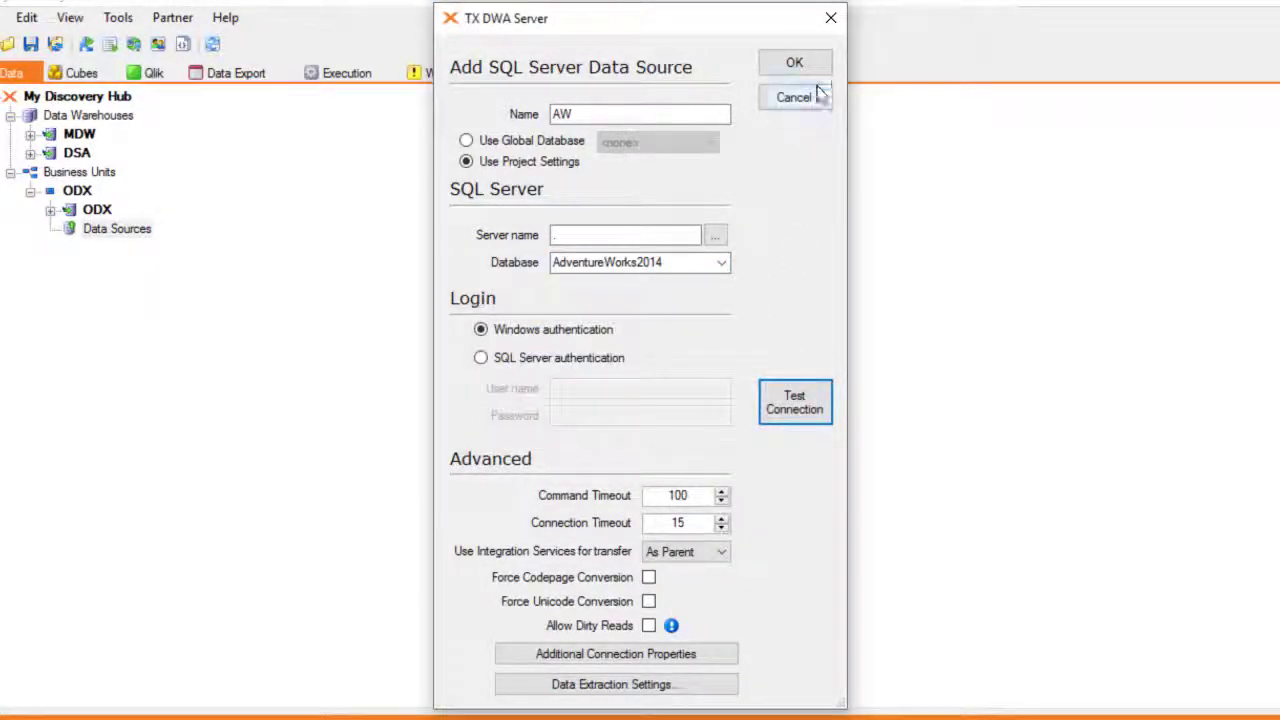
pyautogui.click(794, 63)
# Step: Read the objects from the AW data source
pyautogui.click(130, 254)
pyautogui.rightClick(142, 252)
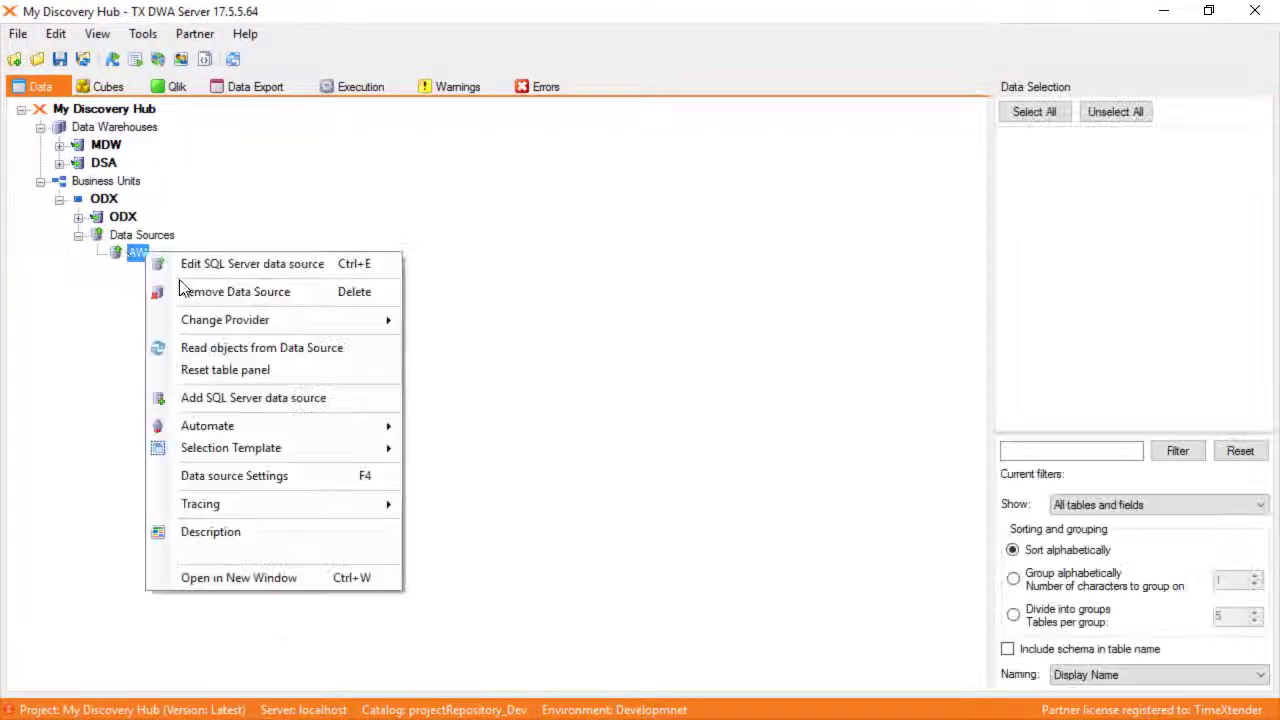
pyautogui.click(270, 350)
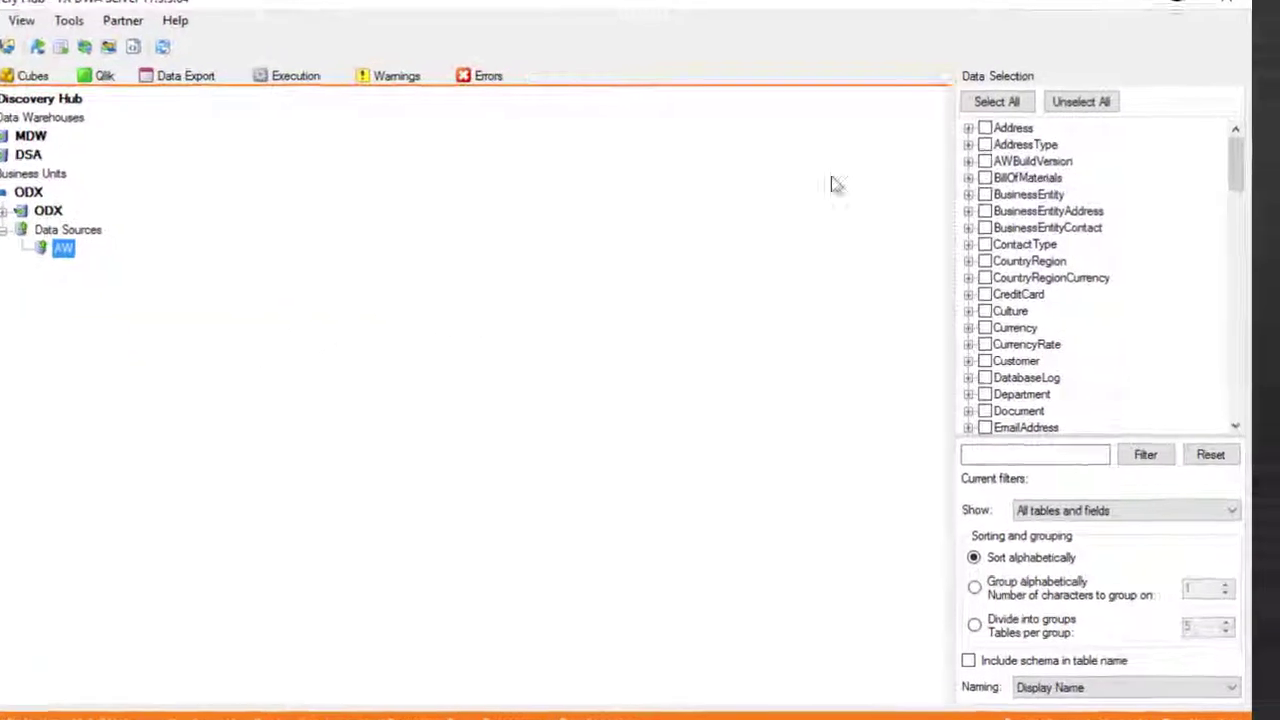
# Step: Preview the Address table and select its PostalCode, AddressLine1 and AddressID fields for extraction
pyautogui.doubleClick(1012, 128)
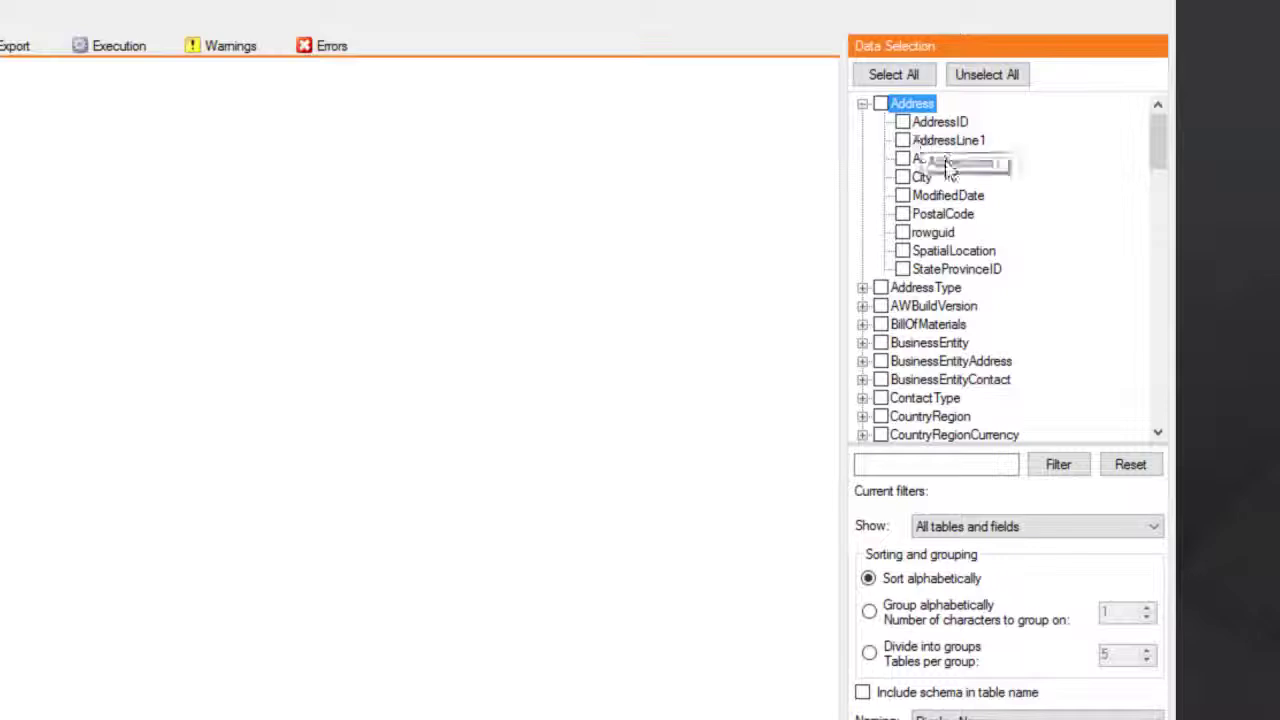
pyautogui.rightClick(914, 106)
pyautogui.click(930, 118)
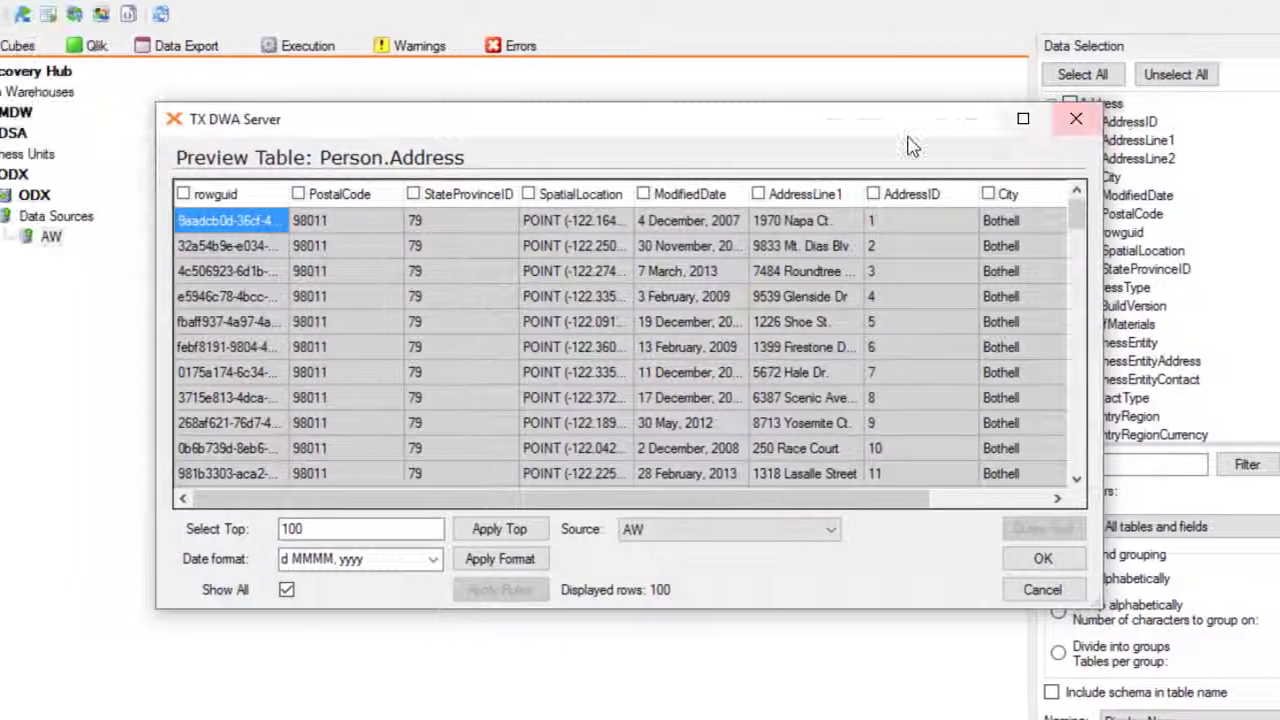
pyautogui.click(308, 194)
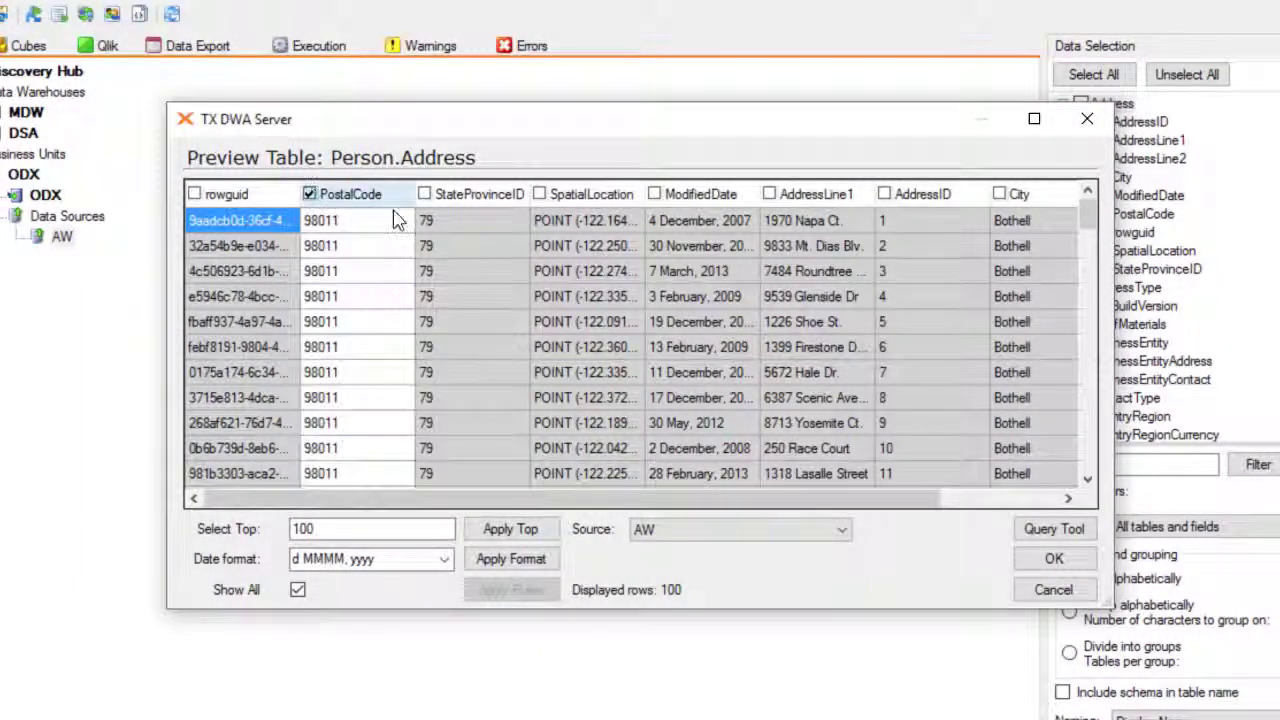
pyautogui.click(769, 194)
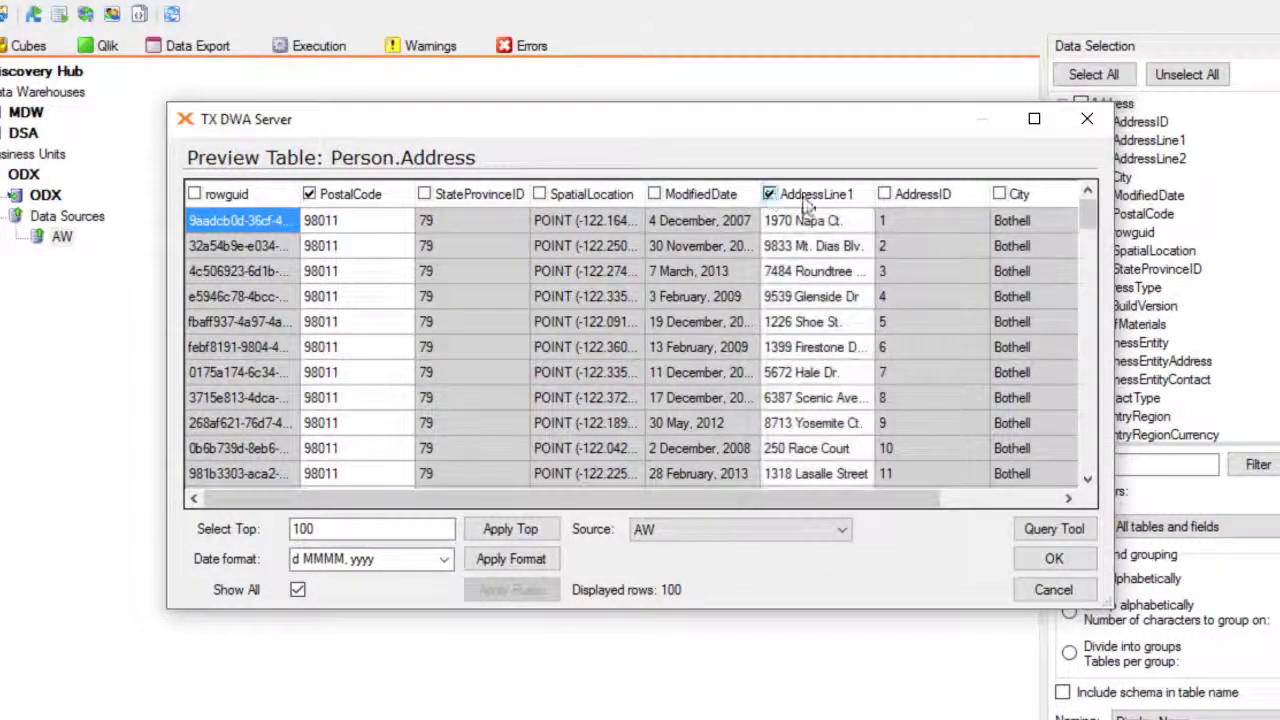
pyautogui.click(884, 195)
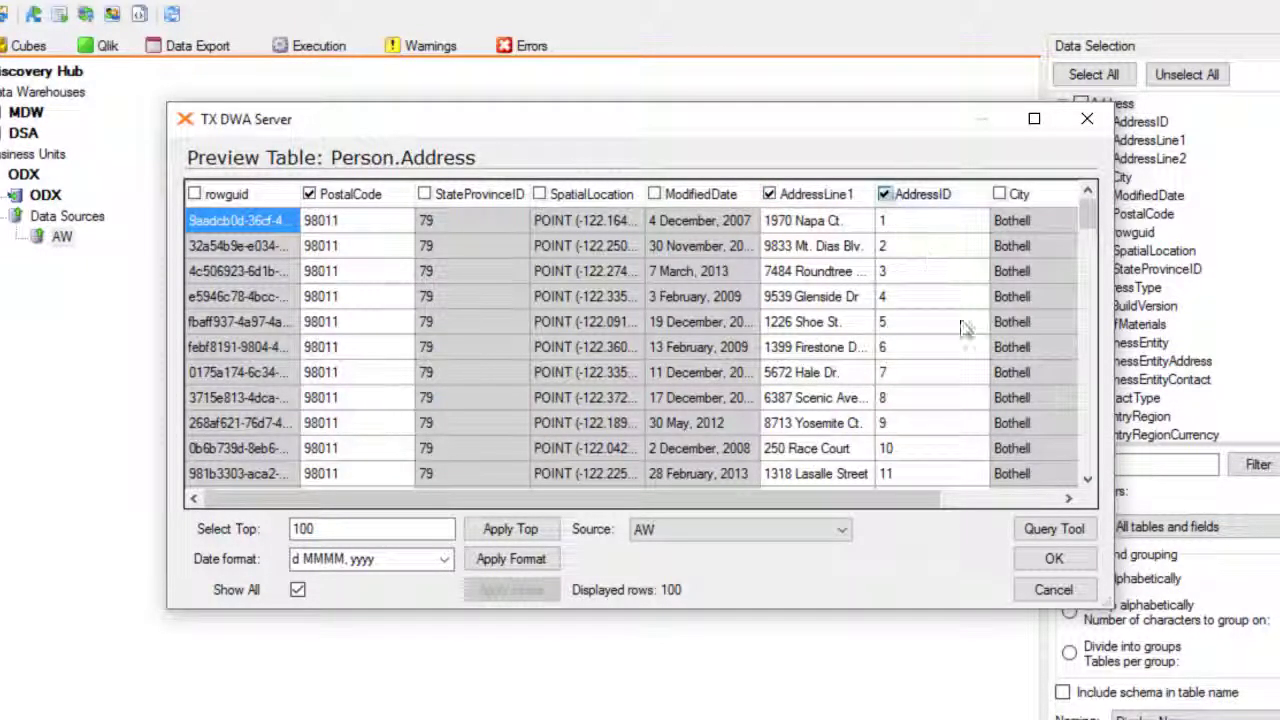
pyautogui.click(1060, 560)
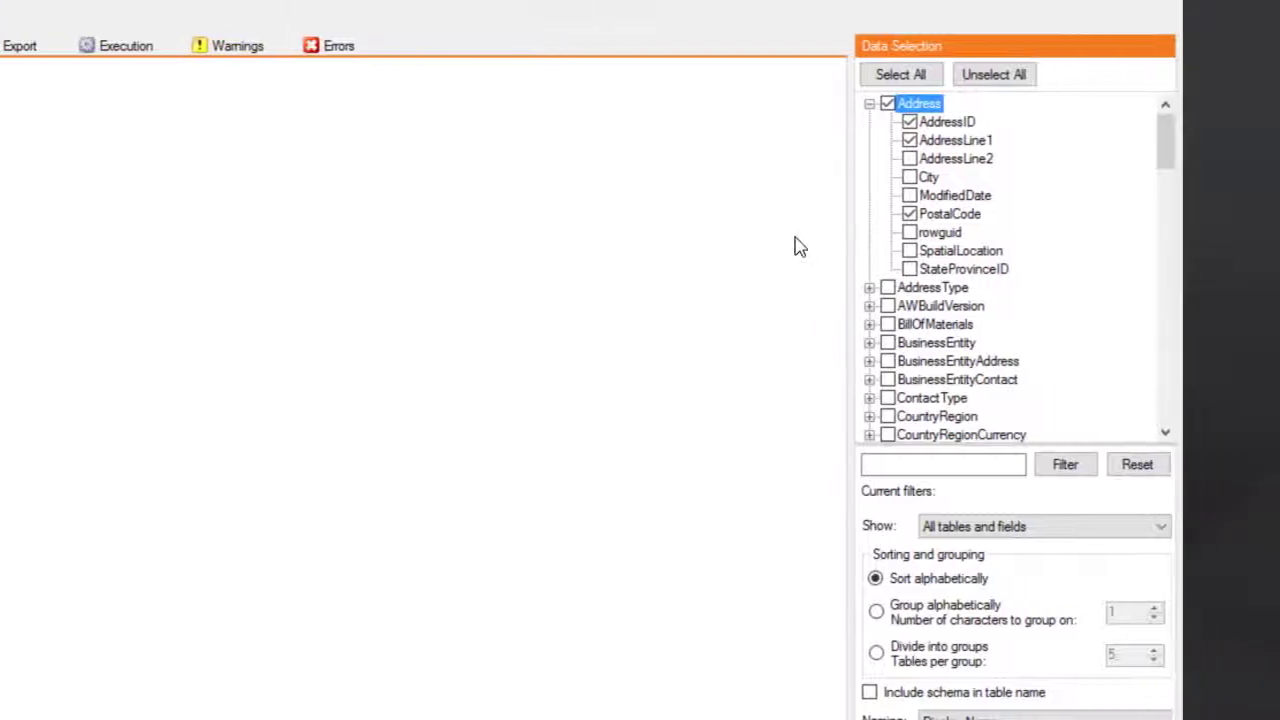
# Step: Select all tables of the AW data source for extraction and show the resulting tables under the ODX database
pyautogui.click(884, 82)
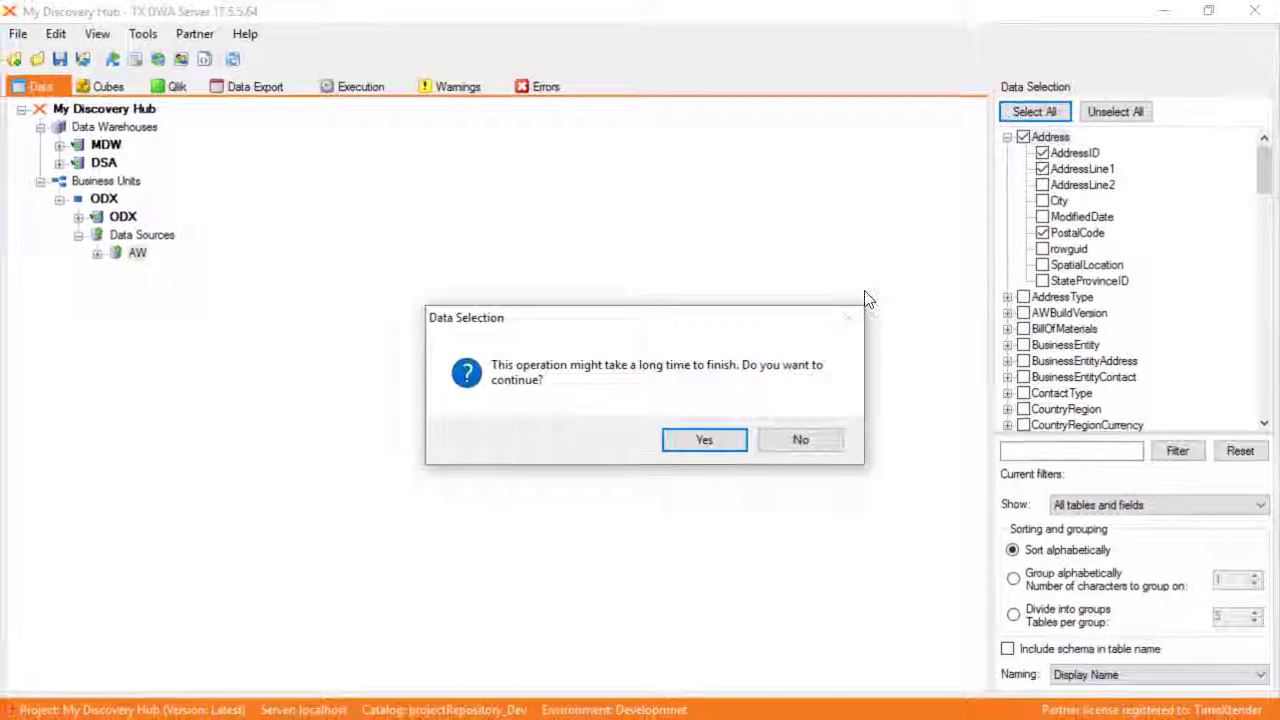
pyautogui.click(560, 452)
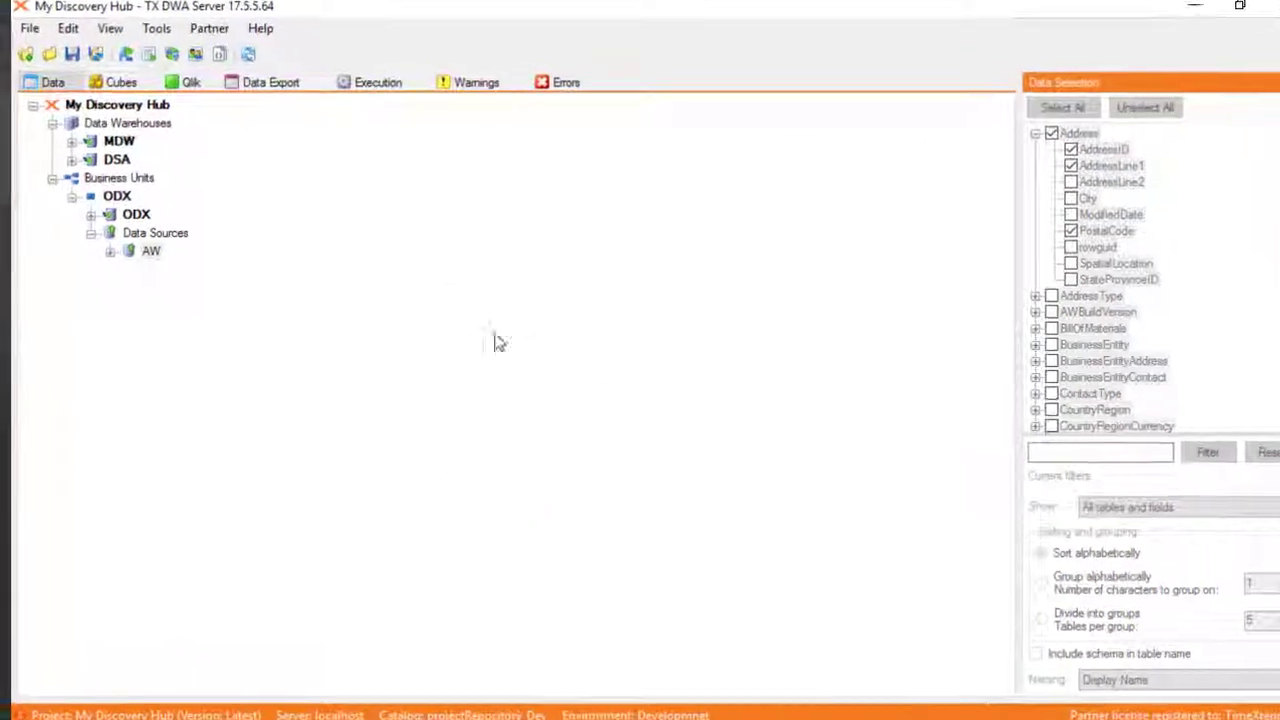
pyautogui.click(190, 197)
pyautogui.click(210, 217)
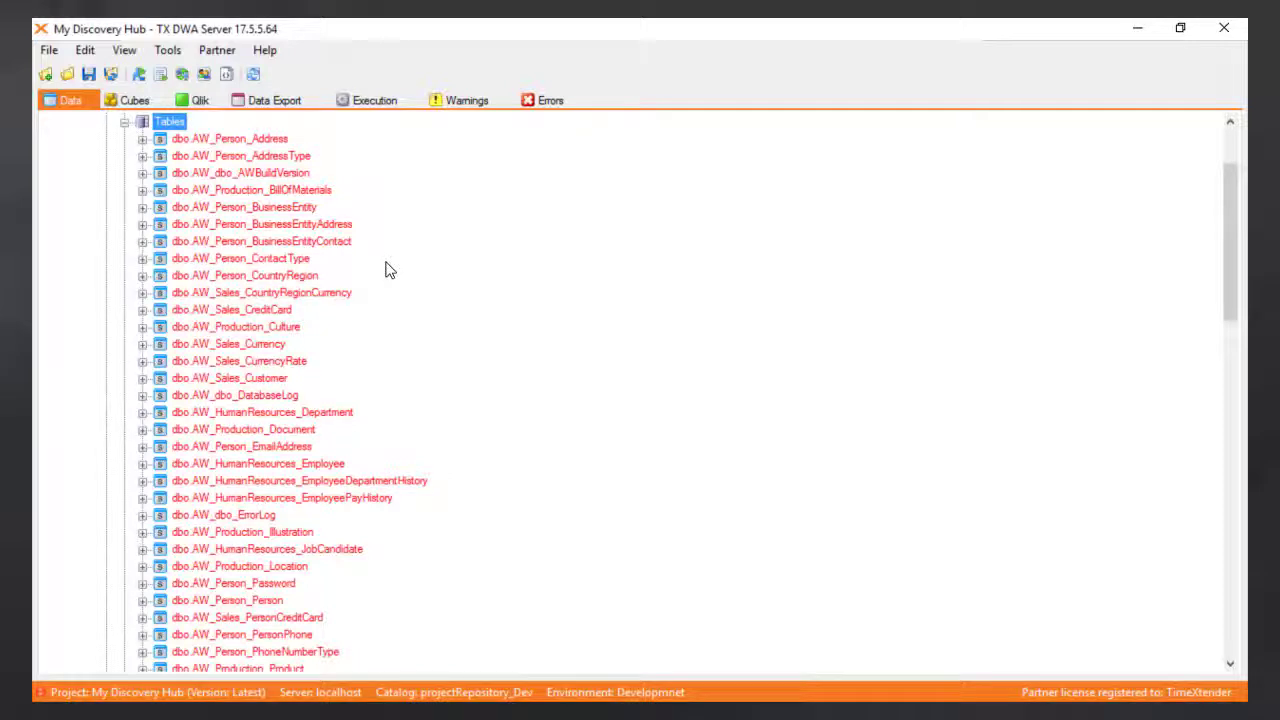
# Step: Expand the DSA data warehouse and open the ODX database in a separate window
pyautogui.scroll(2, 390, 270)
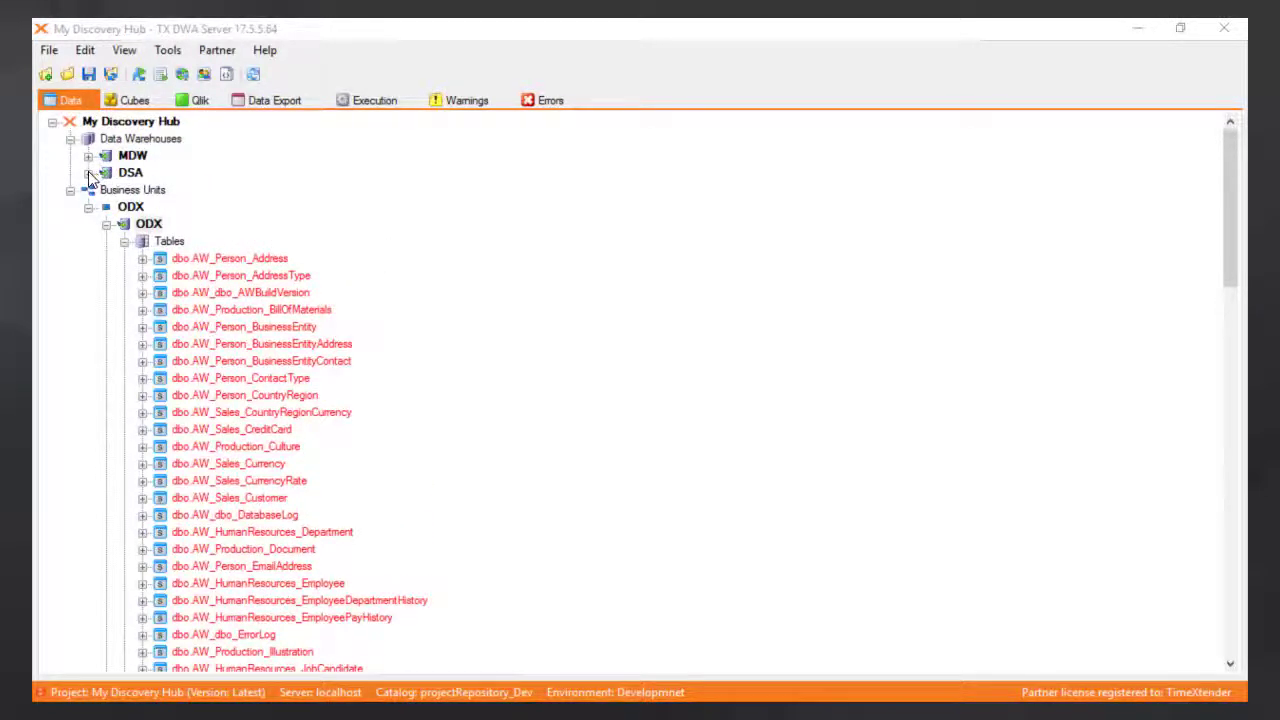
pyautogui.click(88, 172)
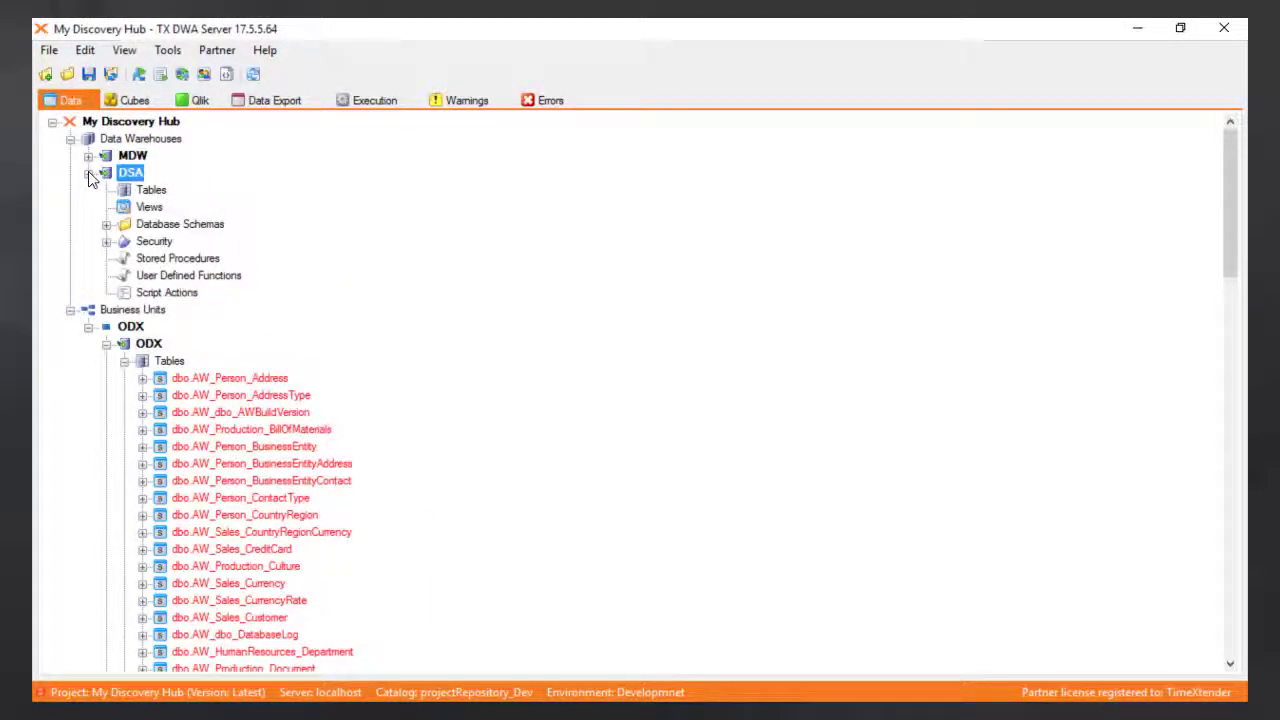
pyautogui.rightClick(148, 343)
pyautogui.click(320, 614)
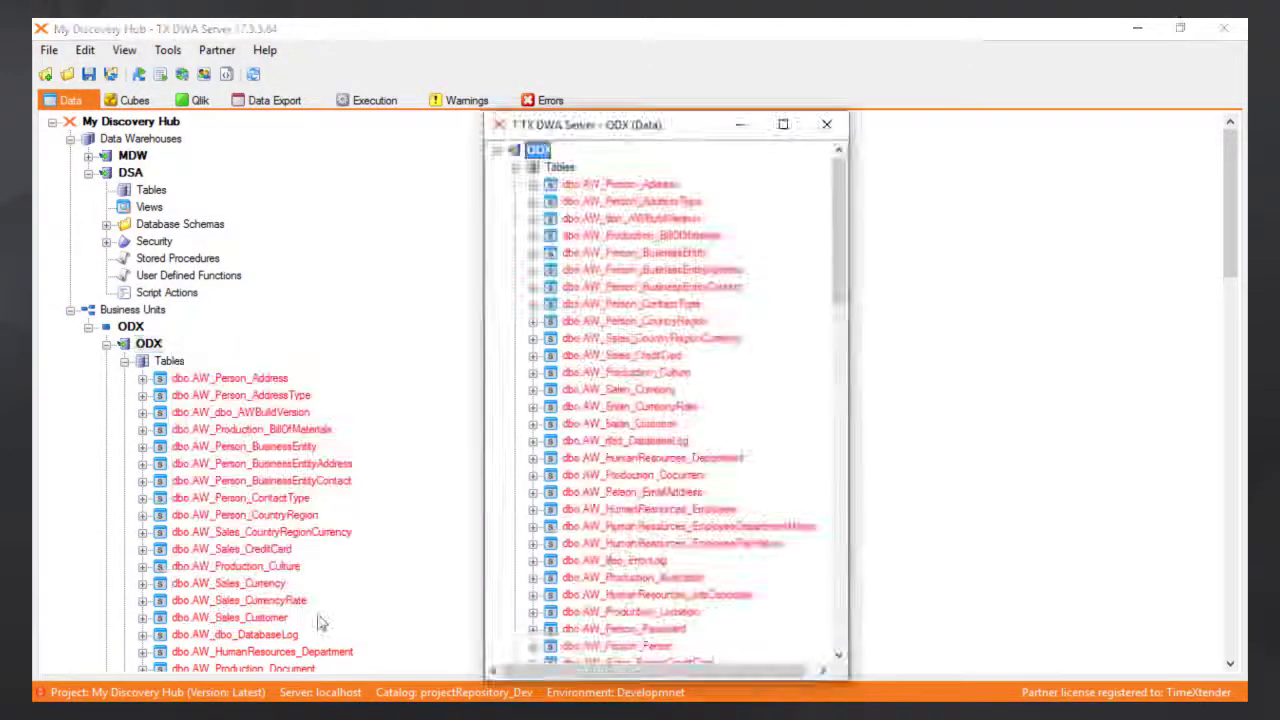
# Step: Copy the ProductModel, Product, SalesOrderHeader and SalesOrderDetail tables from ODX into the DSA tables, and close the separate ODX window
pyautogui.scroll(-8, 840, 519)
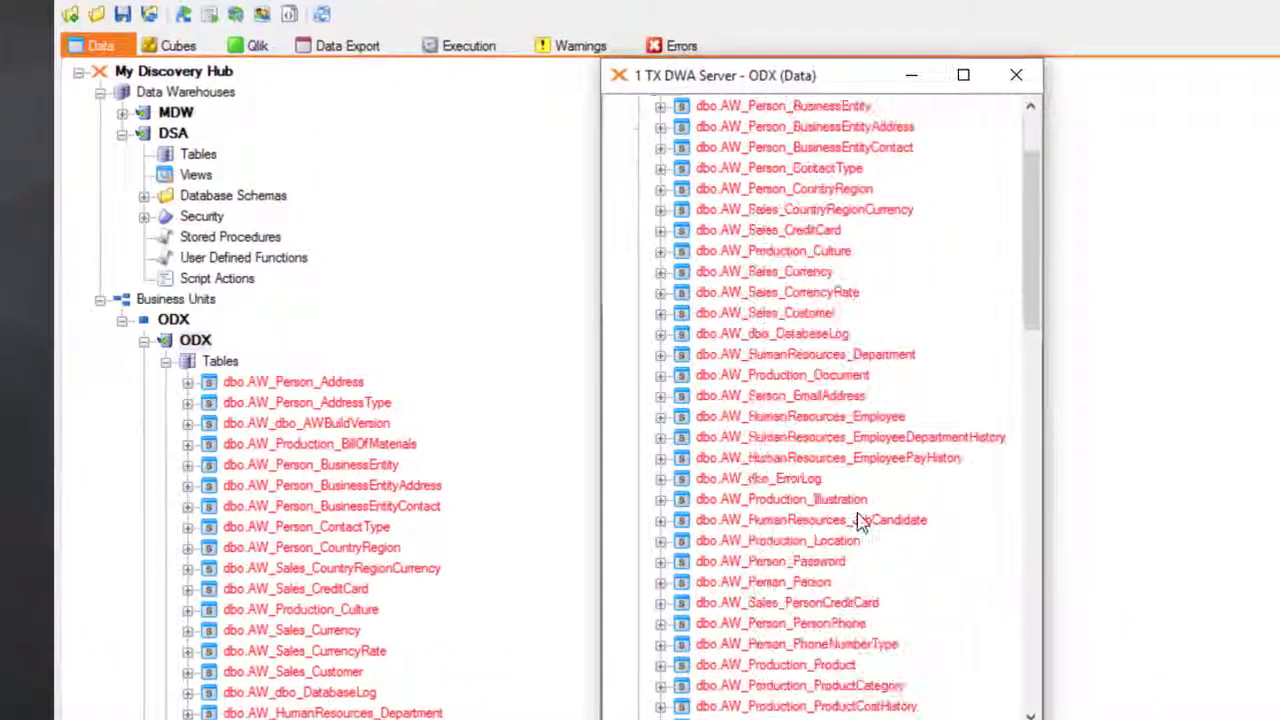
pyautogui.moveTo(838, 437); pyautogui.dragTo(841, 443)
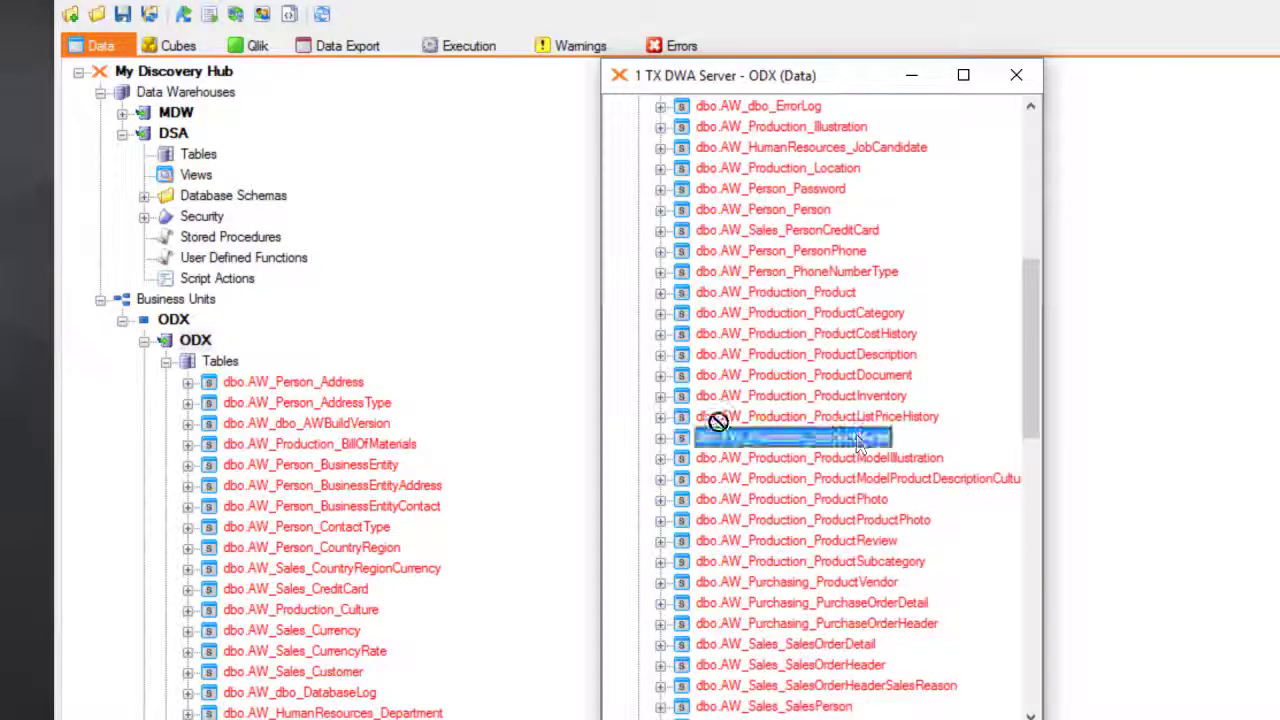
pyautogui.moveTo(718, 422); pyautogui.dragTo(199, 160)
pyautogui.moveTo(790, 290); pyautogui.dragTo(199, 158)
pyautogui.click(240, 167)
pyautogui.moveTo(790, 665); pyautogui.dragTo(168, 160)
pyautogui.click(200, 176)
pyautogui.moveTo(812, 643); pyautogui.dragTo(175, 158)
pyautogui.click(200, 166)
pyautogui.click(145, 156)
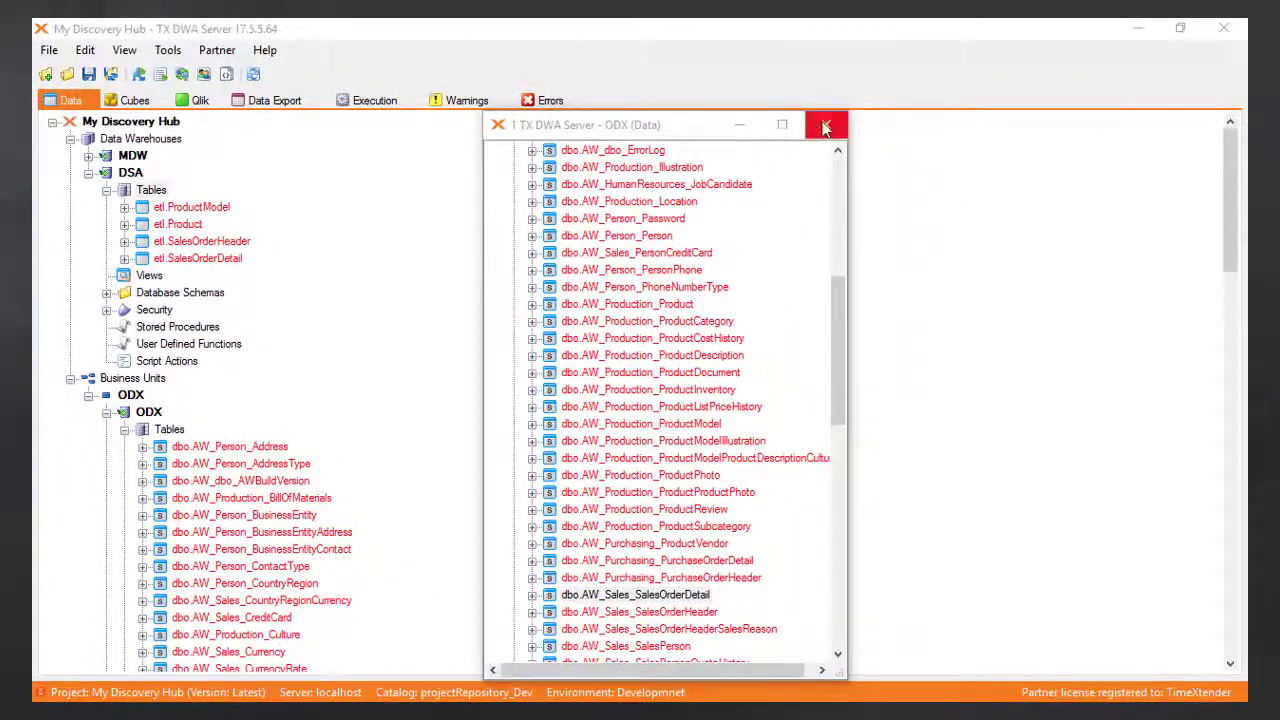
pyautogui.click(825, 127)
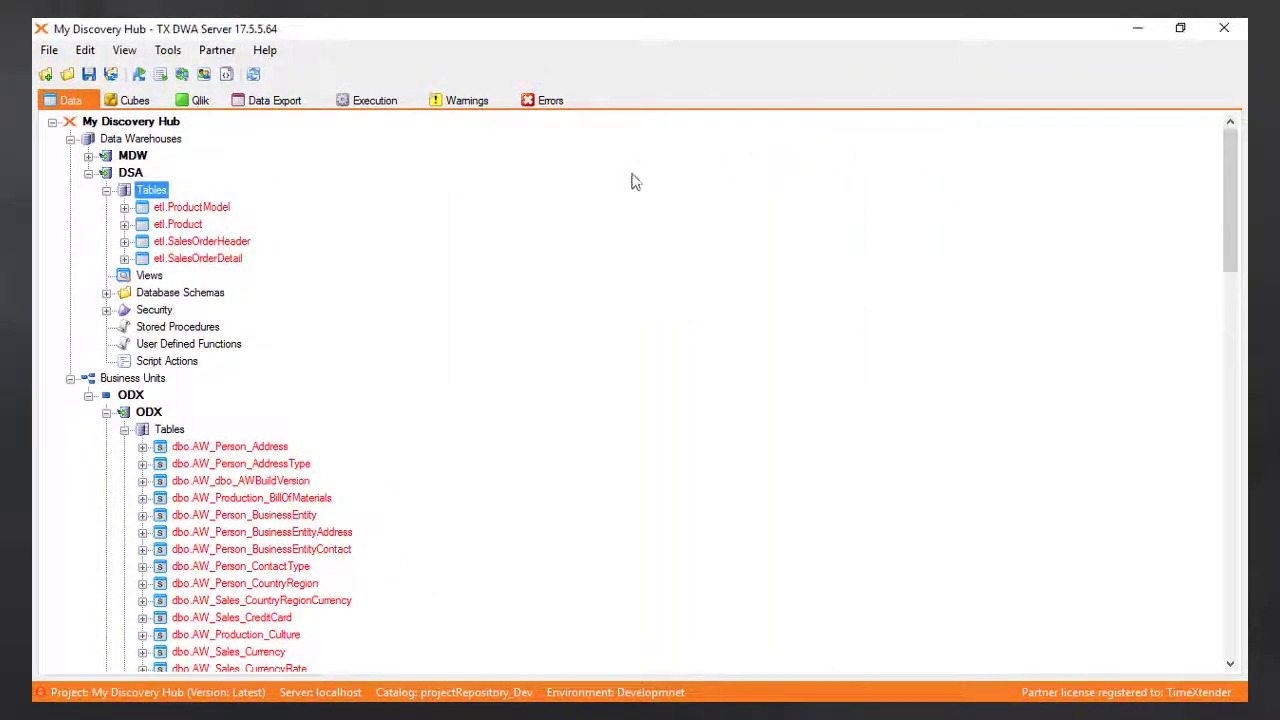
# Step: Open the DSA ProductModel table in a separate window and relate its ProductModelID to ProductModelID in the Product table
pyautogui.rightClick(212, 212)
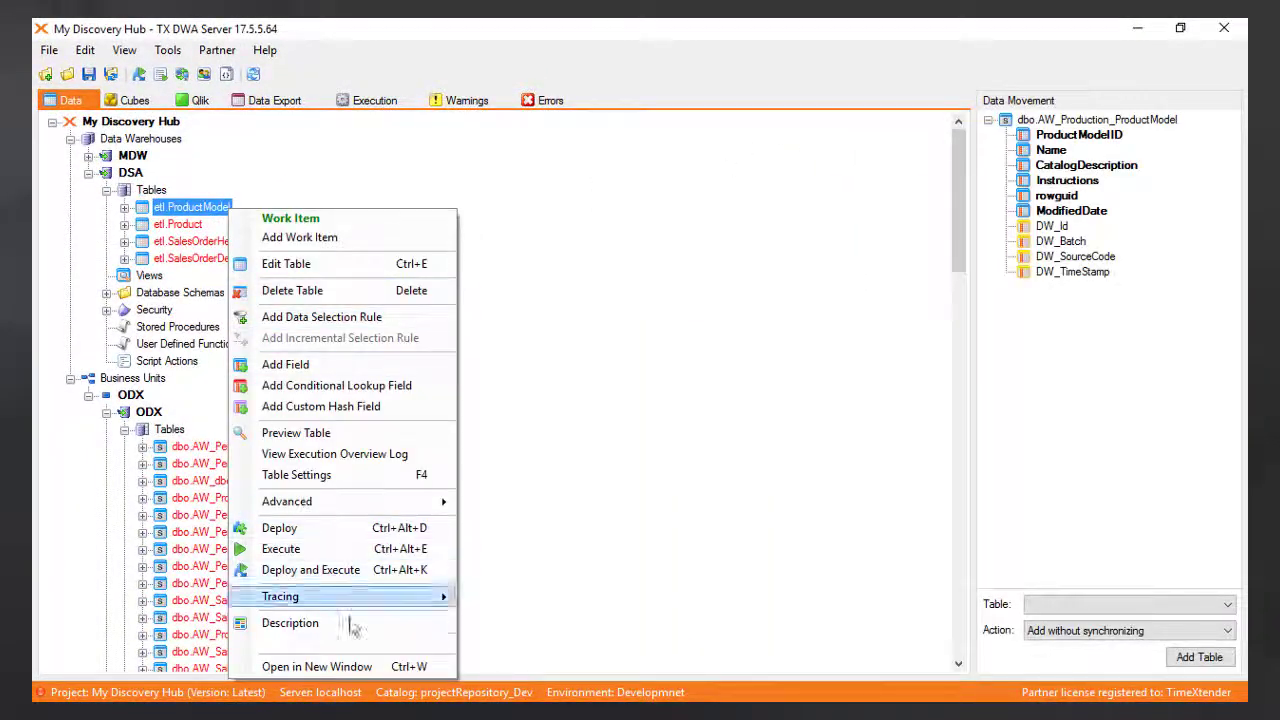
pyautogui.click(345, 665)
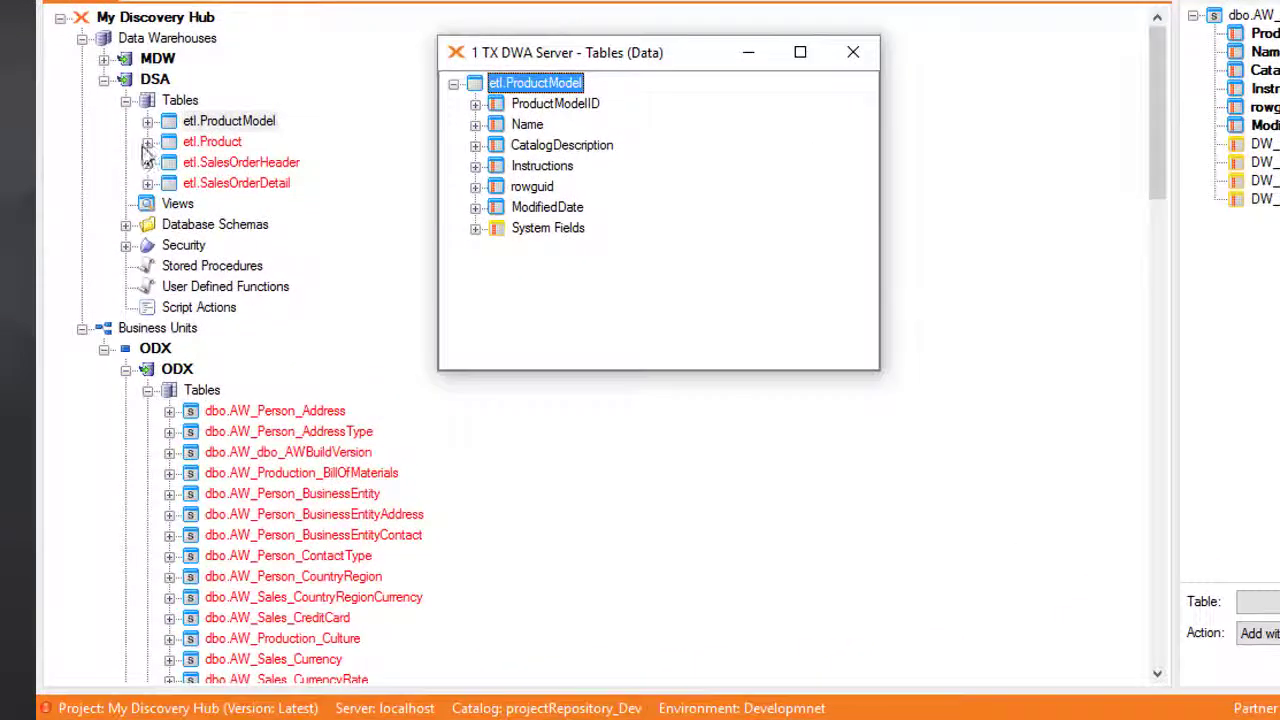
pyautogui.click(147, 143)
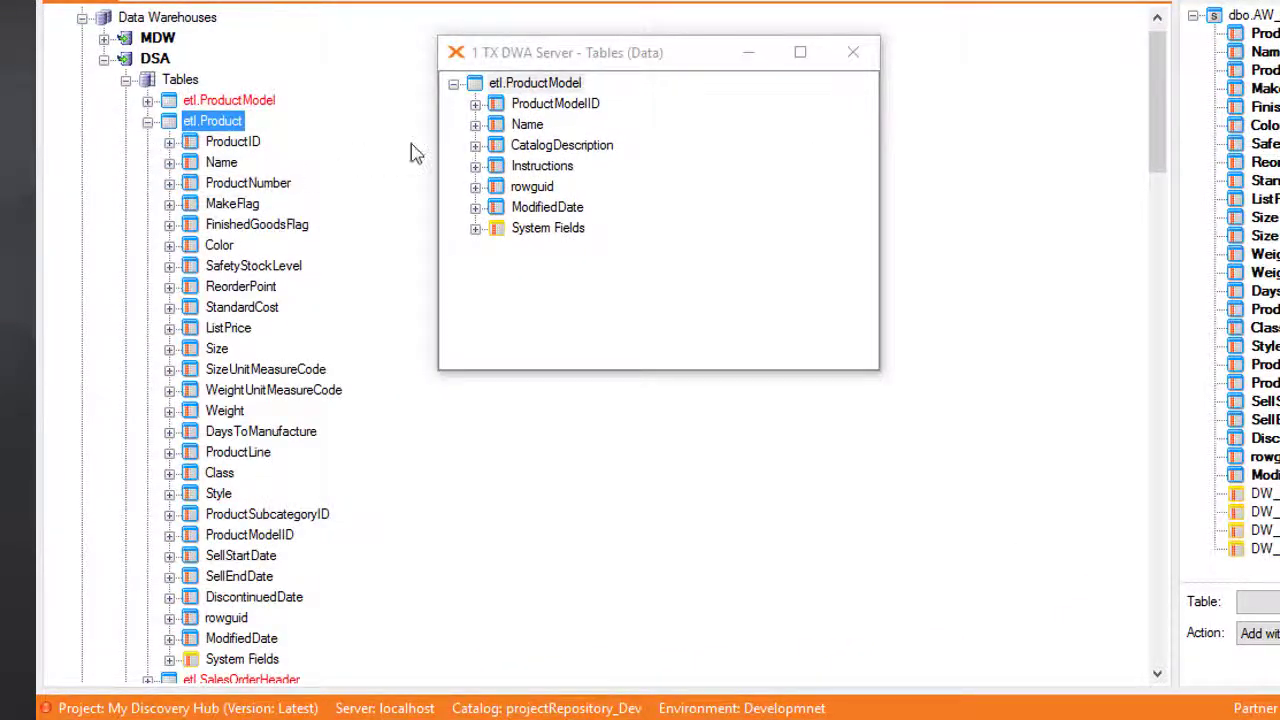
pyautogui.moveTo(560, 117); pyautogui.dragTo(258, 540)
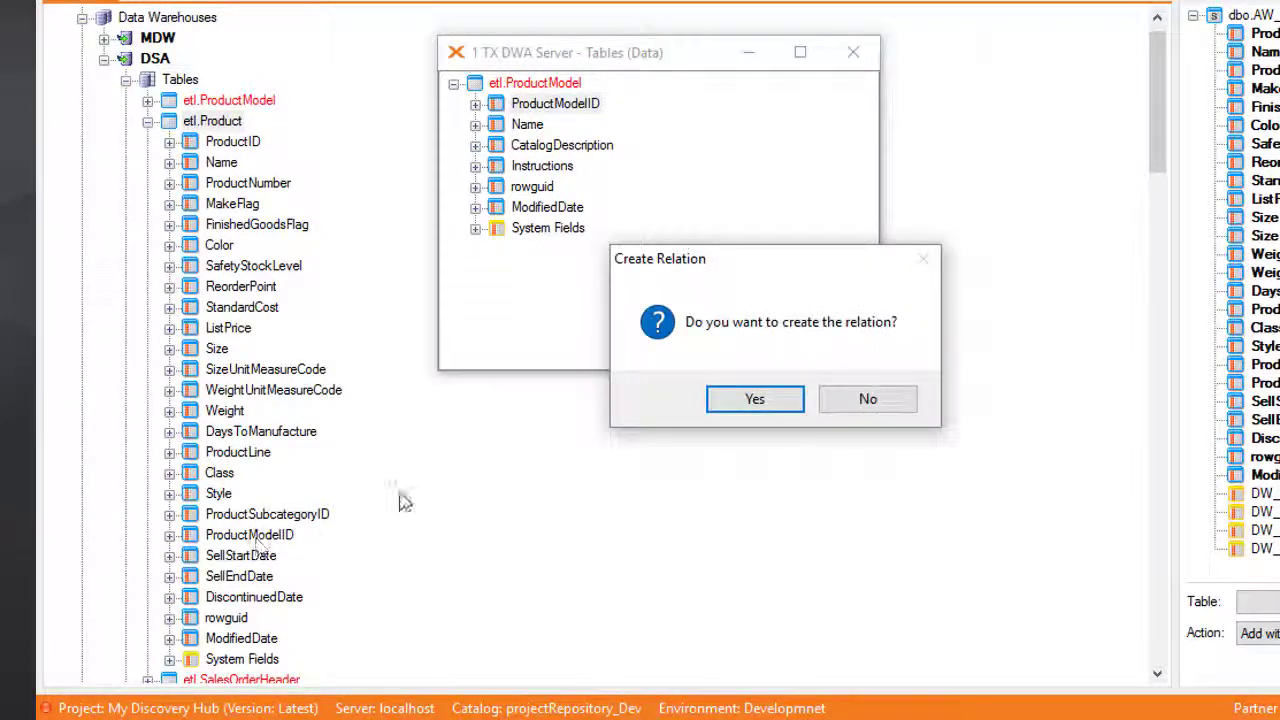
pyautogui.click(745, 405)
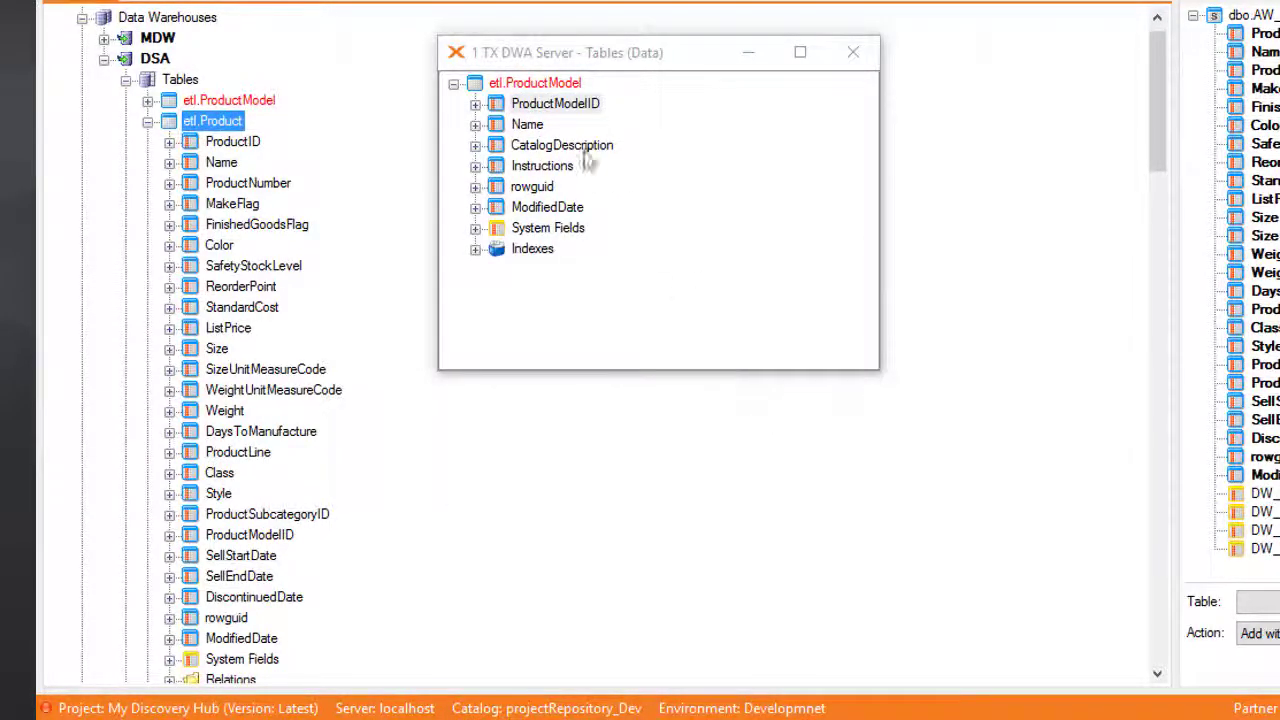
# Step: Add ProductModel's Name to the DSA Product table as a lookup field, using the existing relation as the join
pyautogui.click(530, 125)
pyautogui.moveTo(405, 140); pyautogui.dragTo(228, 137)
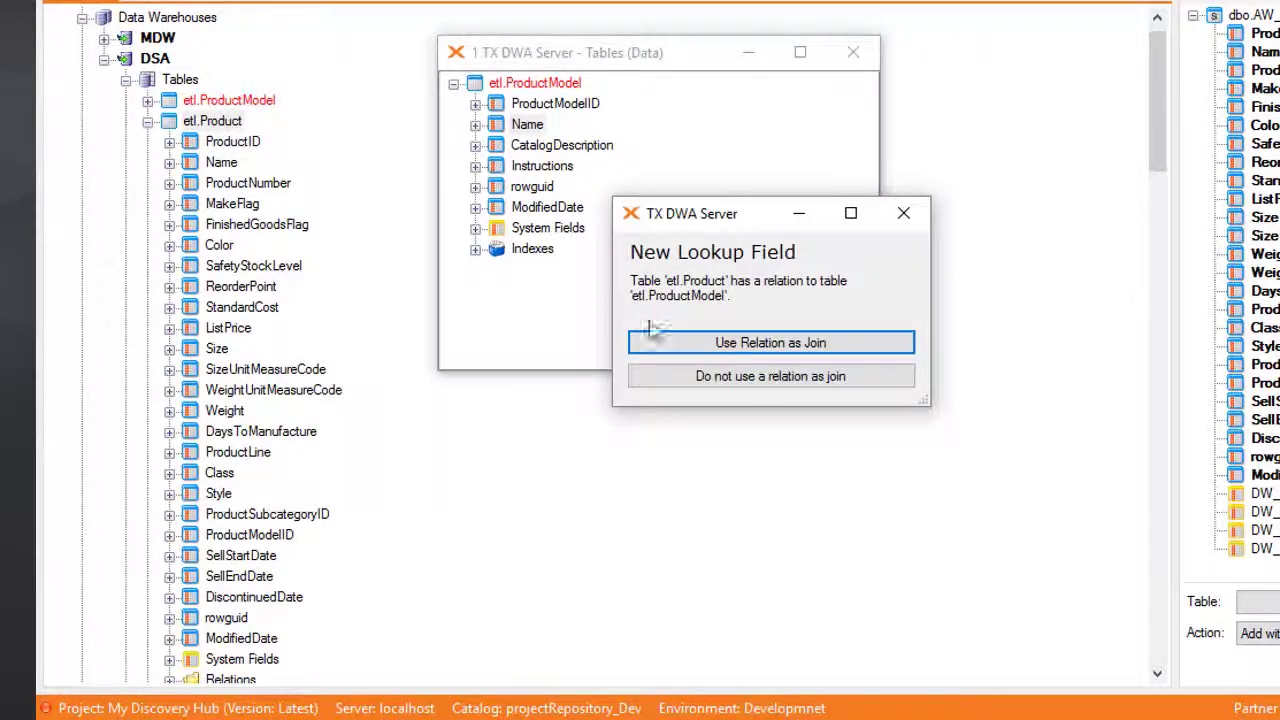
pyautogui.click(717, 350)
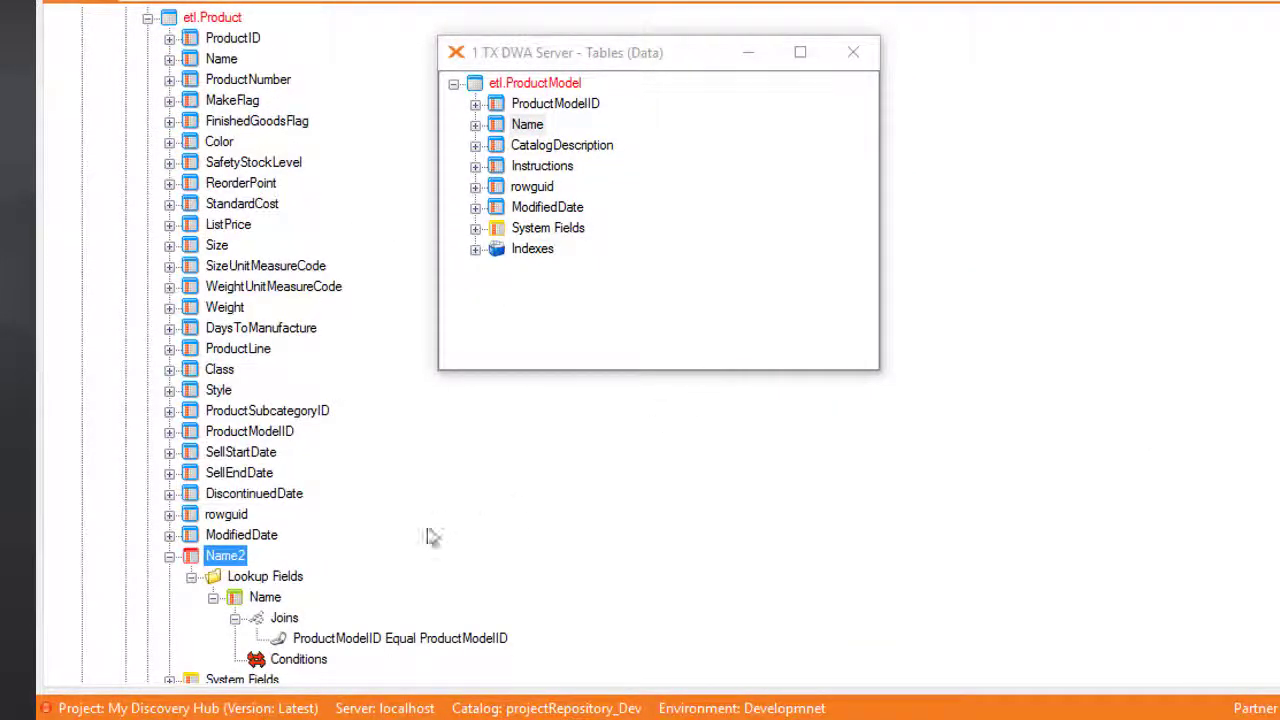
# Step: Rename the new lookup field in the Product table as ModelName and close the separate ProductModel window
pyautogui.scroll(-1, 340, 562)
pyautogui.rightClick(245, 494)
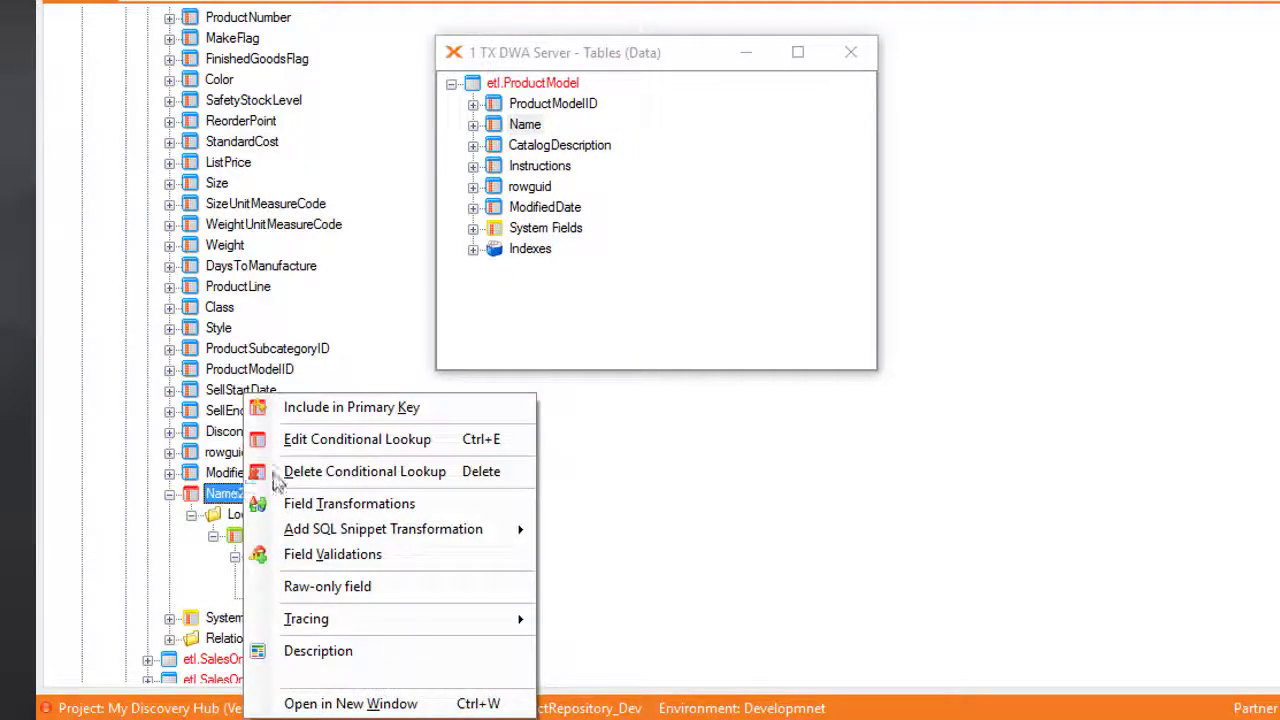
pyautogui.click(376, 449)
pyautogui.write('ModelName')
pyautogui.click(955, 237)
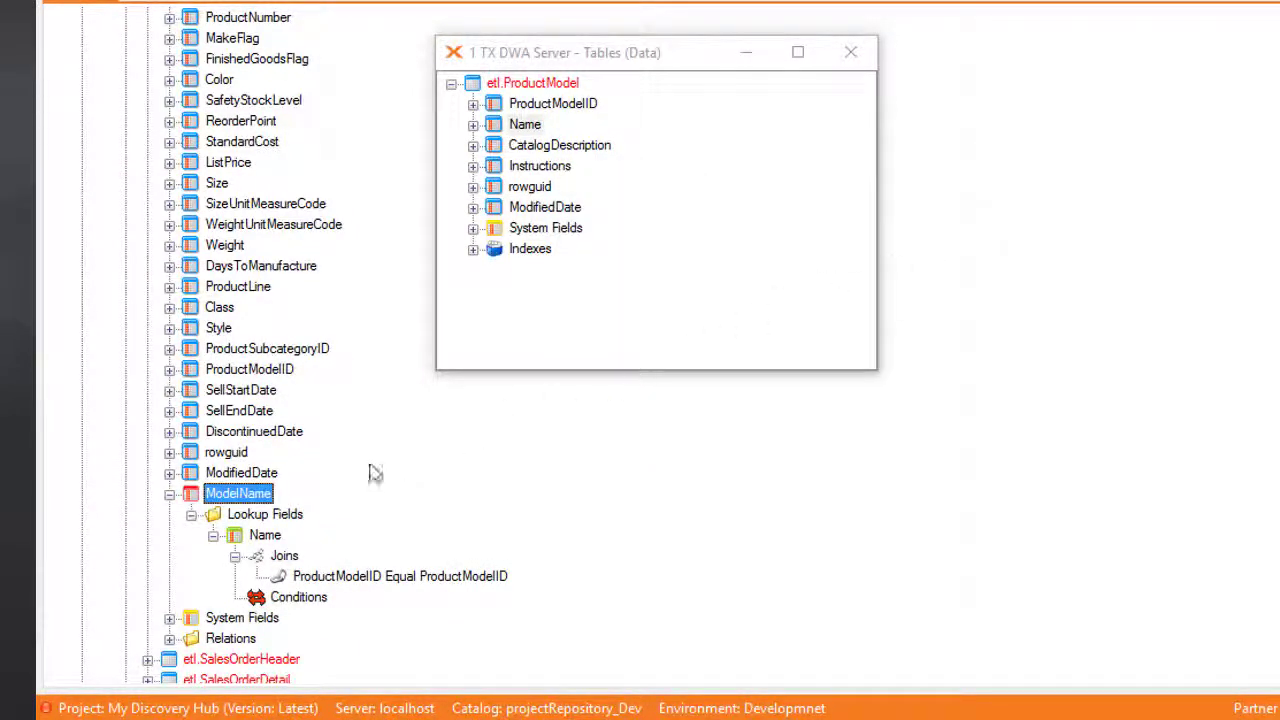
pyautogui.moveTo(254, 501)
pyautogui.click(850, 52)
pyautogui.scroll(3, 449, 314)
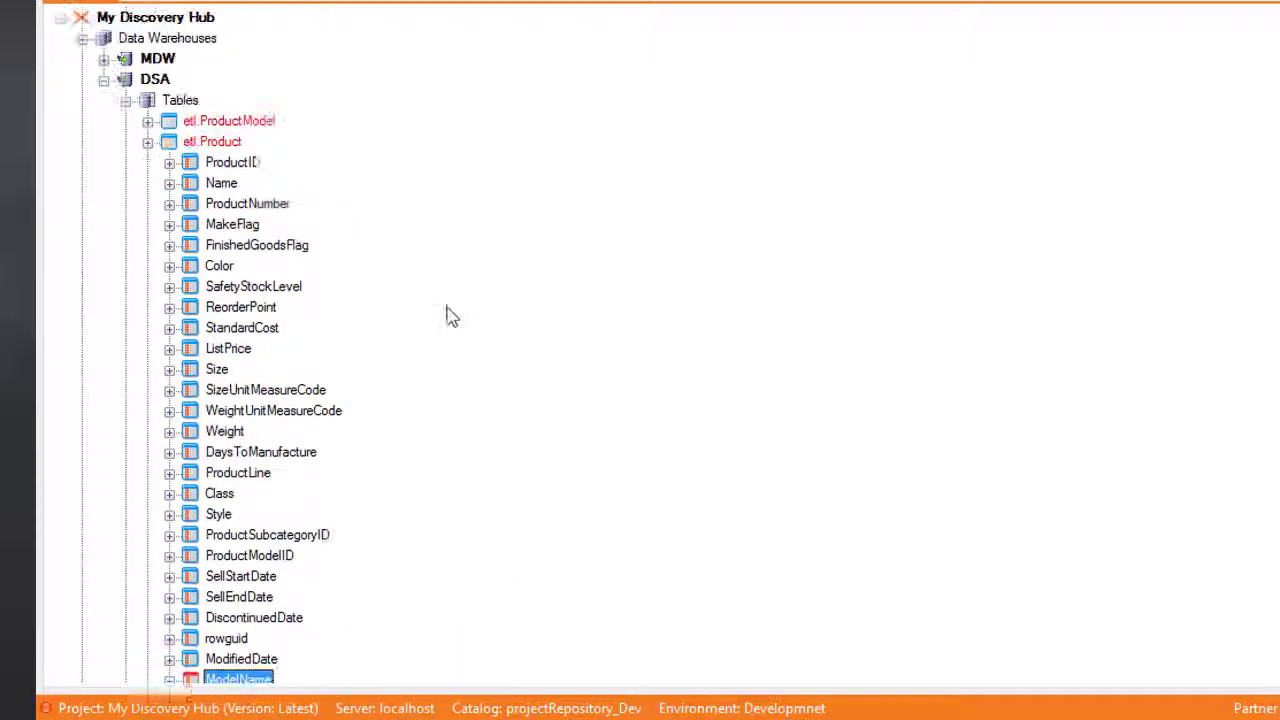
# Step: Open the DSA SalesOrderHeader table in a separate window and relate its SalesOrderID to SalesOrderID in the SalesOrderDetail table
pyautogui.click(147, 142)
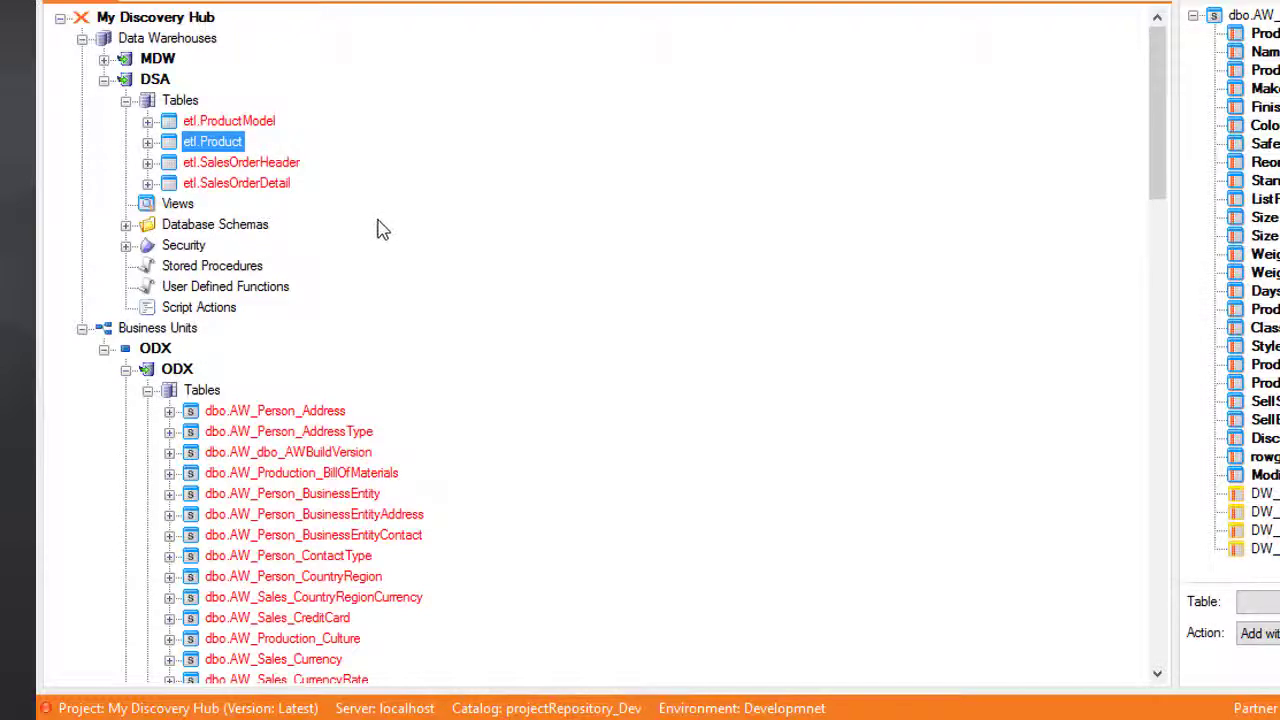
pyautogui.click(270, 165)
pyautogui.rightClick(292, 160)
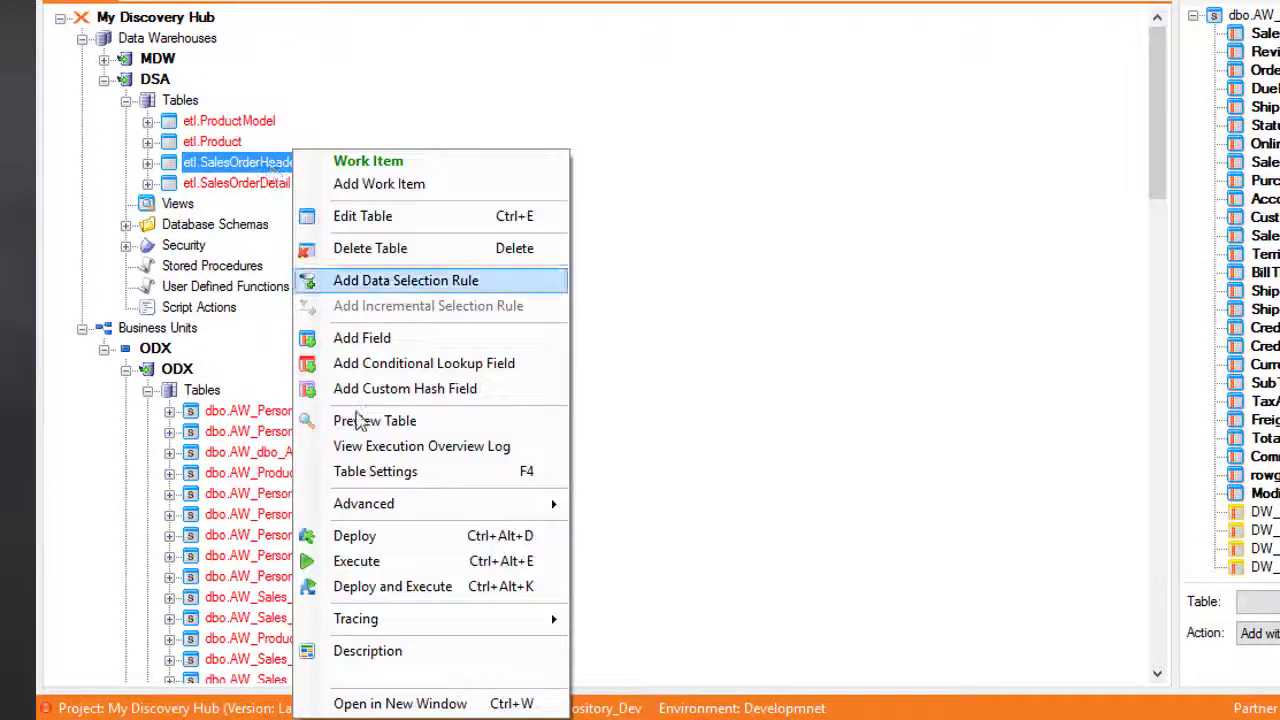
pyautogui.click(437, 702)
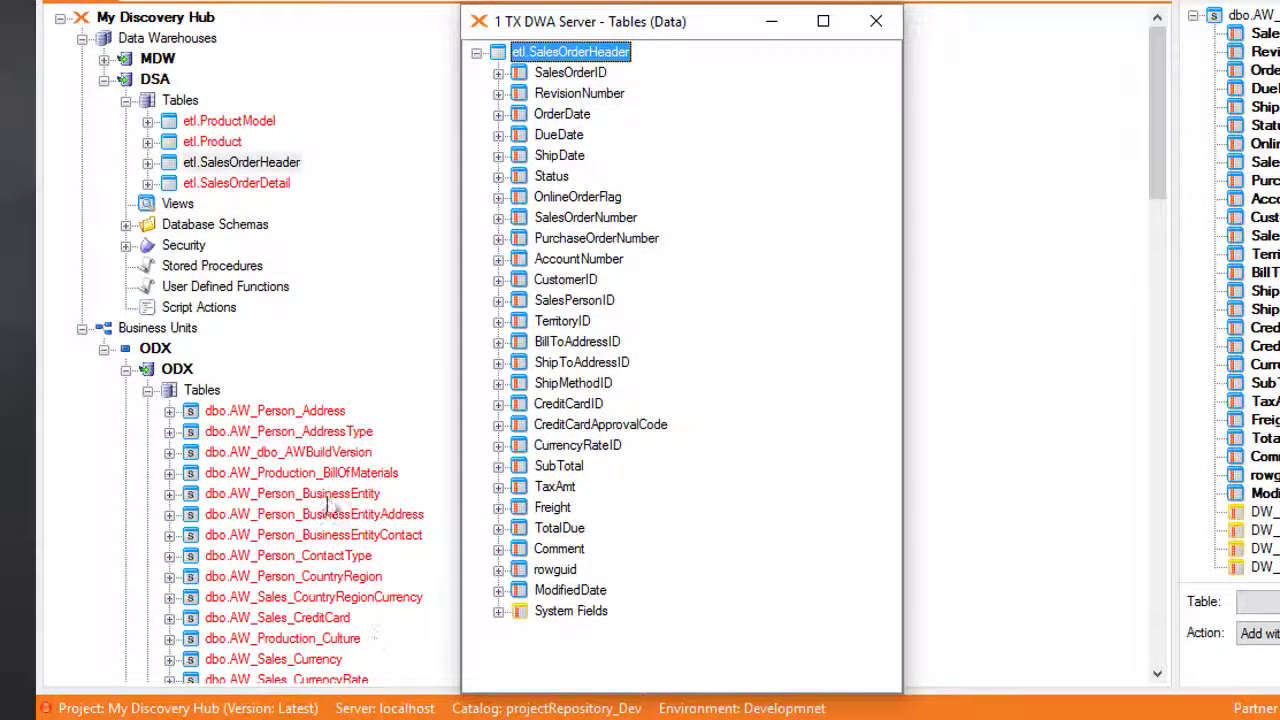
pyautogui.click(146, 184)
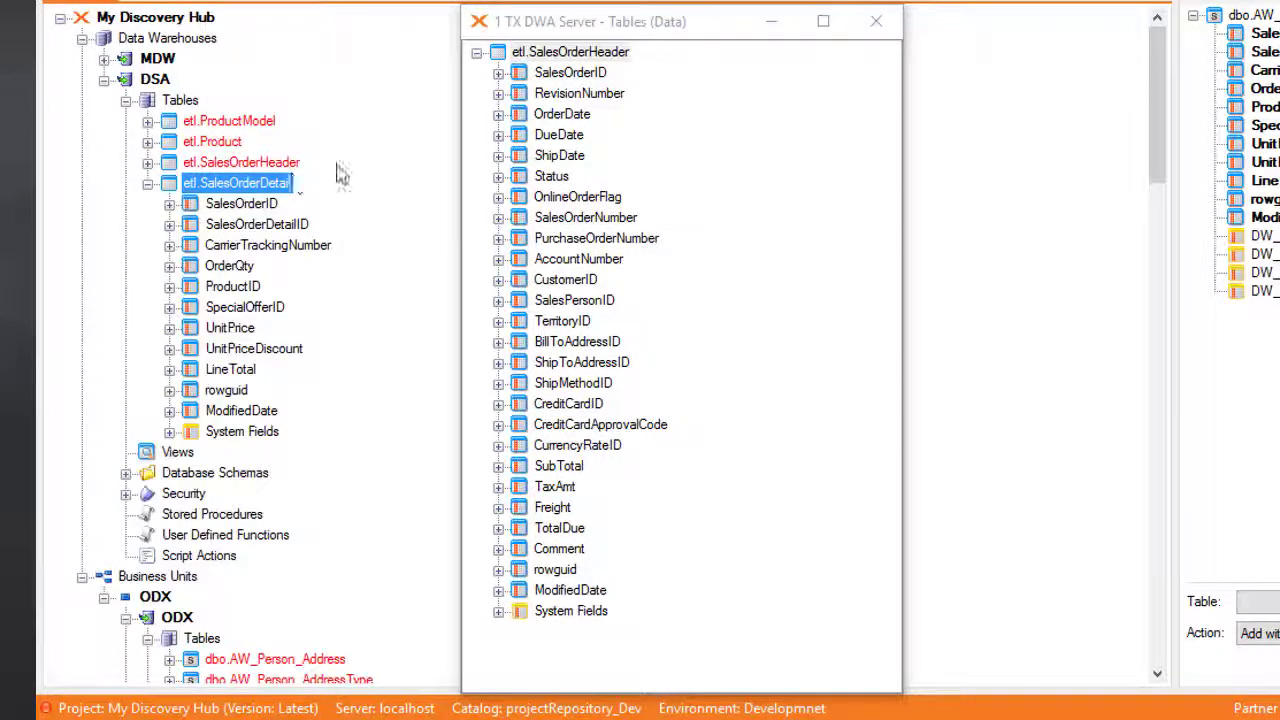
pyautogui.moveTo(585, 78); pyautogui.dragTo(242, 205)
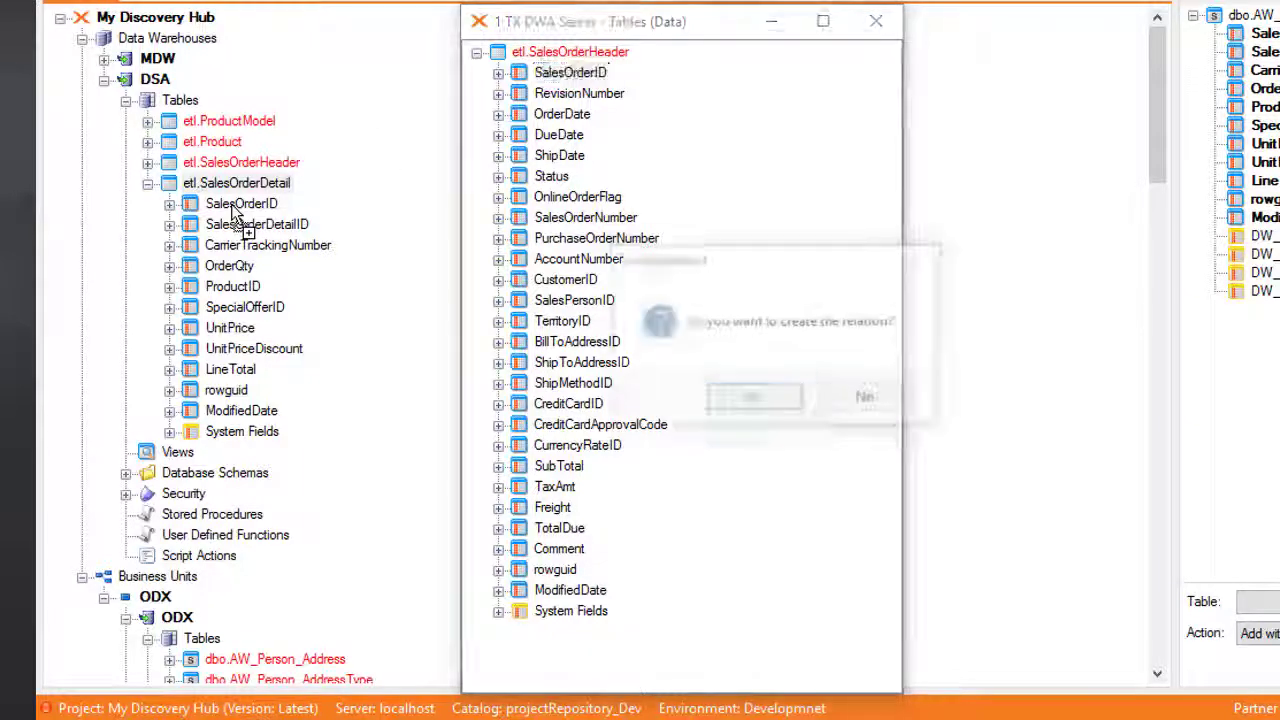
pyautogui.click(741, 405)
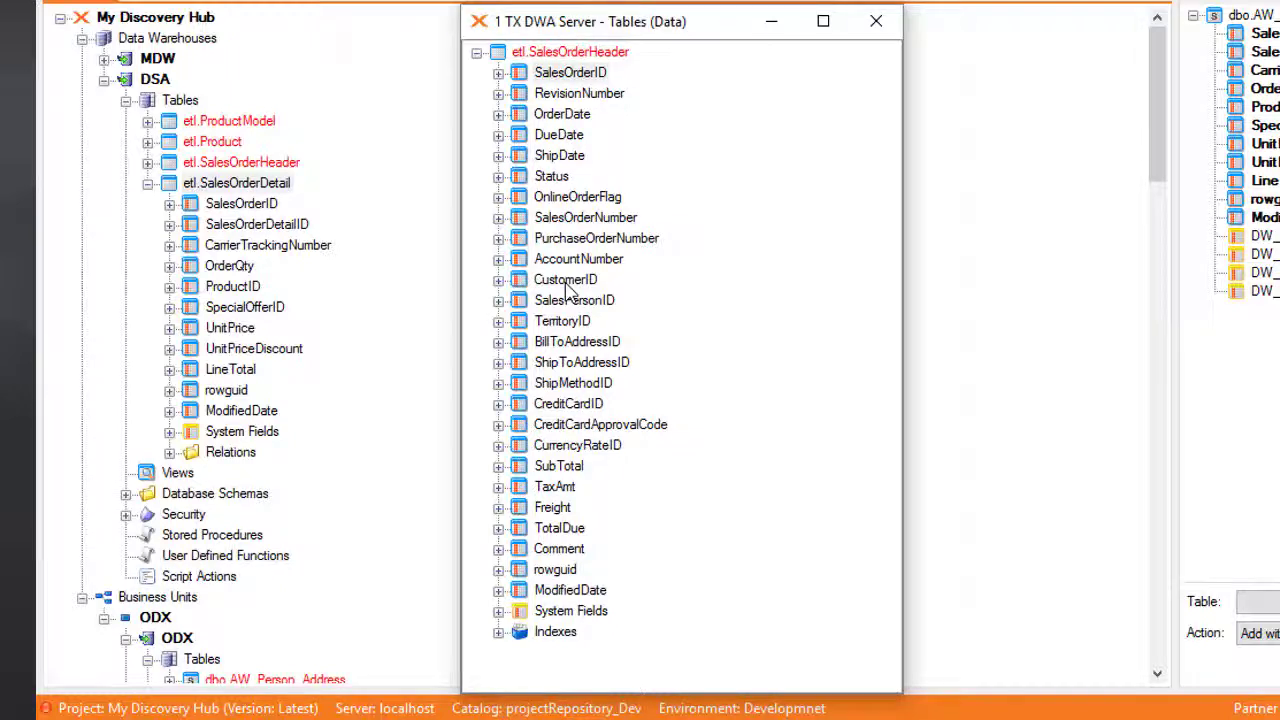
# Step: Add CustomerID, OrderDate and ShipDate from SalesOrderHeader to SalesOrderDetail as lookup fields joined by the relation, and close the separate window
pyautogui.moveTo(567, 285); pyautogui.dragTo(242, 206)
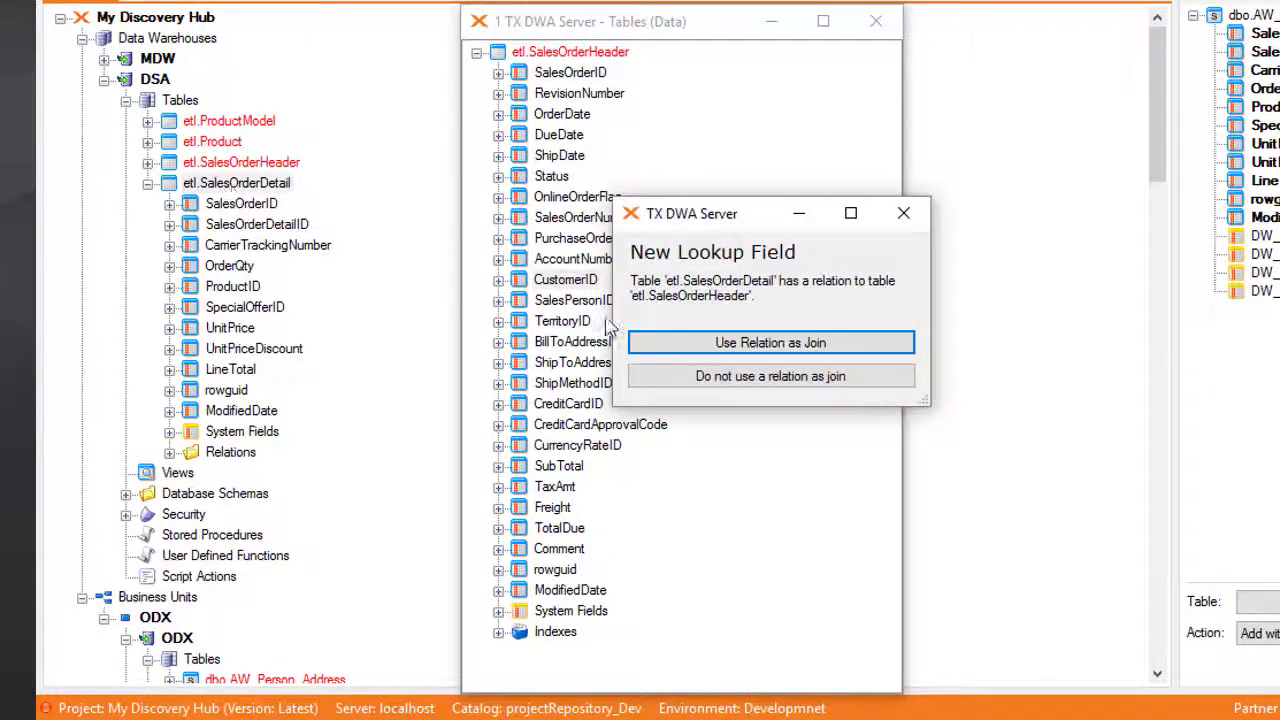
pyautogui.click(669, 345)
pyautogui.moveTo(565, 116); pyautogui.dragTo(277, 206)
pyautogui.click(672, 346)
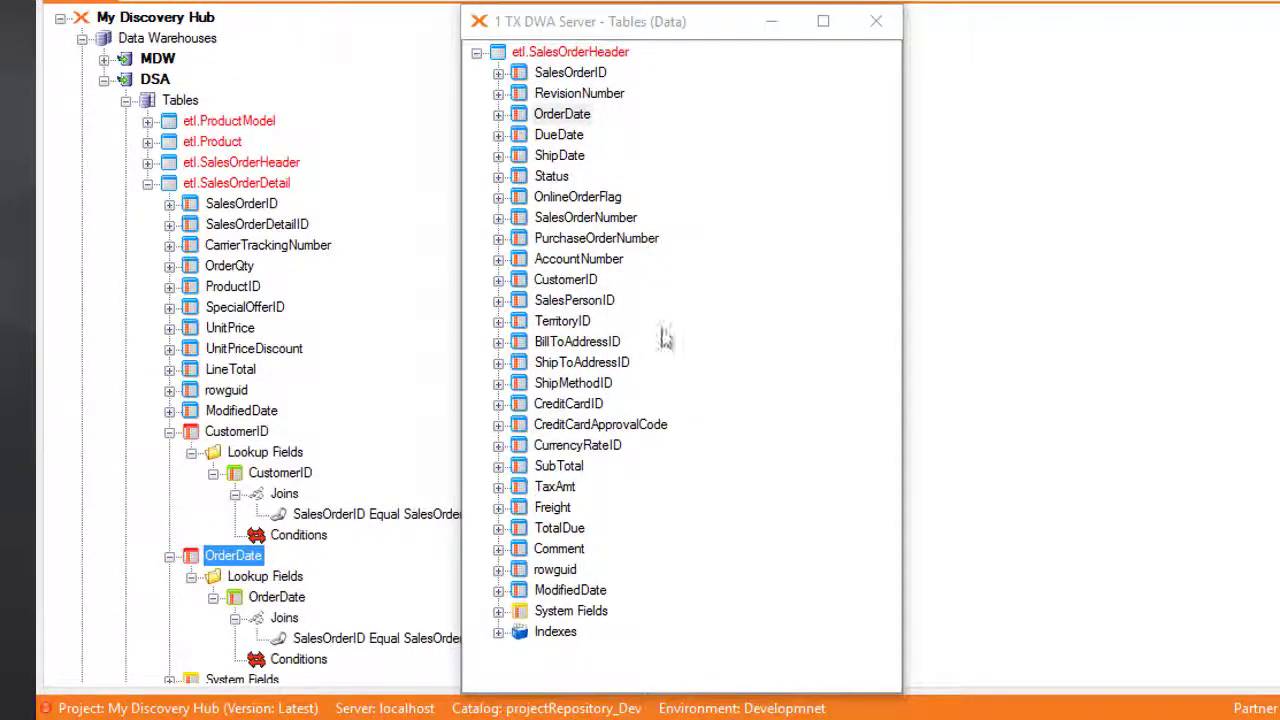
pyautogui.moveTo(565, 157); pyautogui.dragTo(245, 196)
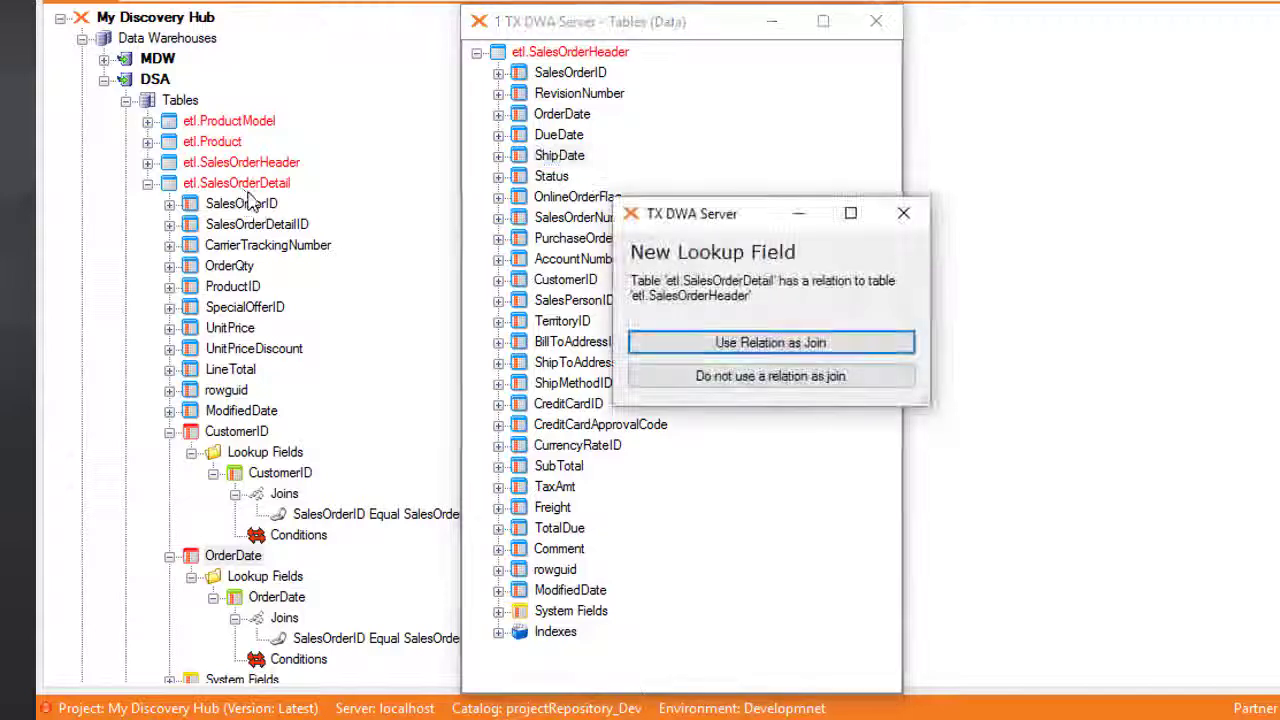
pyautogui.click(664, 344)
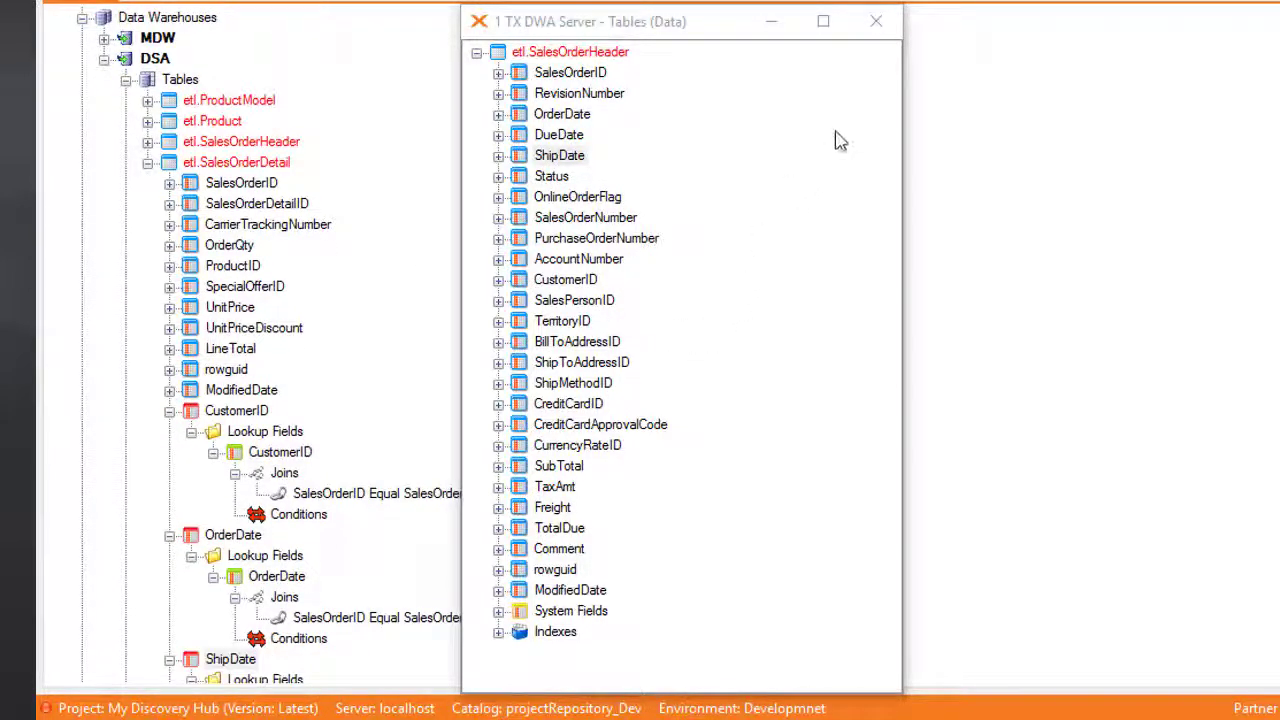
pyautogui.click(878, 27)
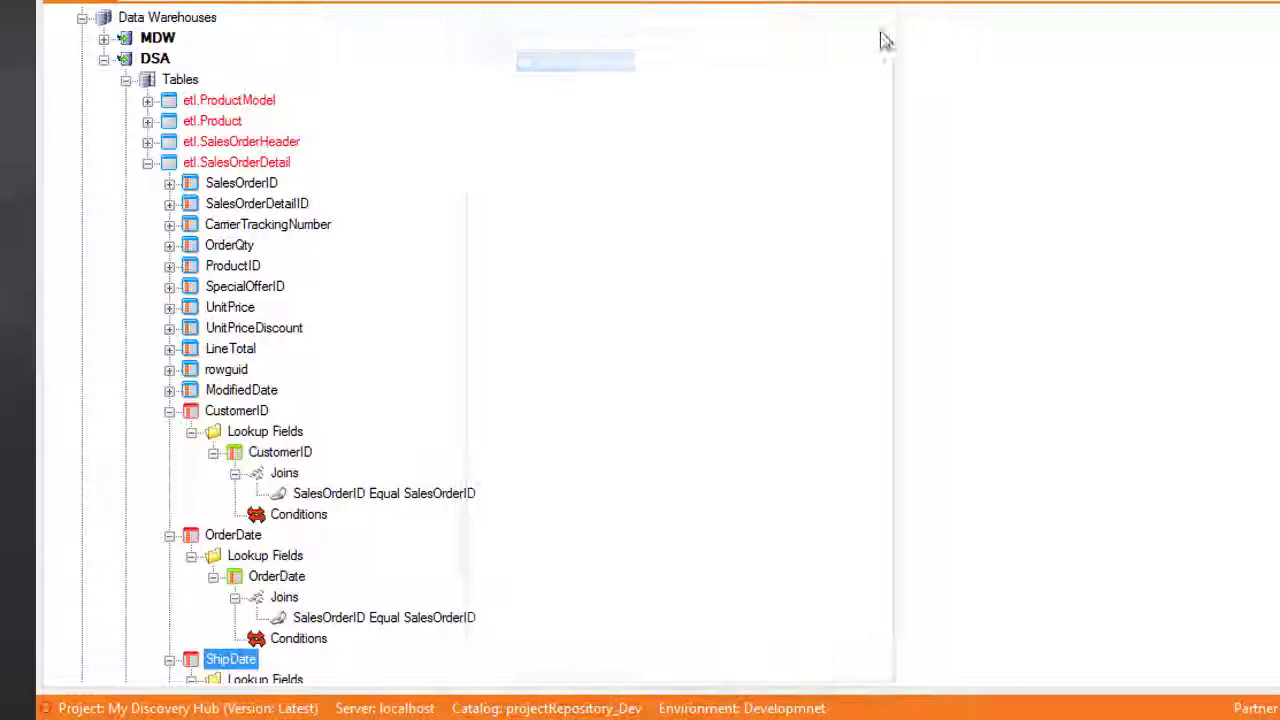
# Step: Add a field named GrossLineTotal to the DSA SalesOrderDetail table, with the Numeric data type and 2 fractional digits
pyautogui.click(287, 163)
pyautogui.scroll(-1, 279, 168)
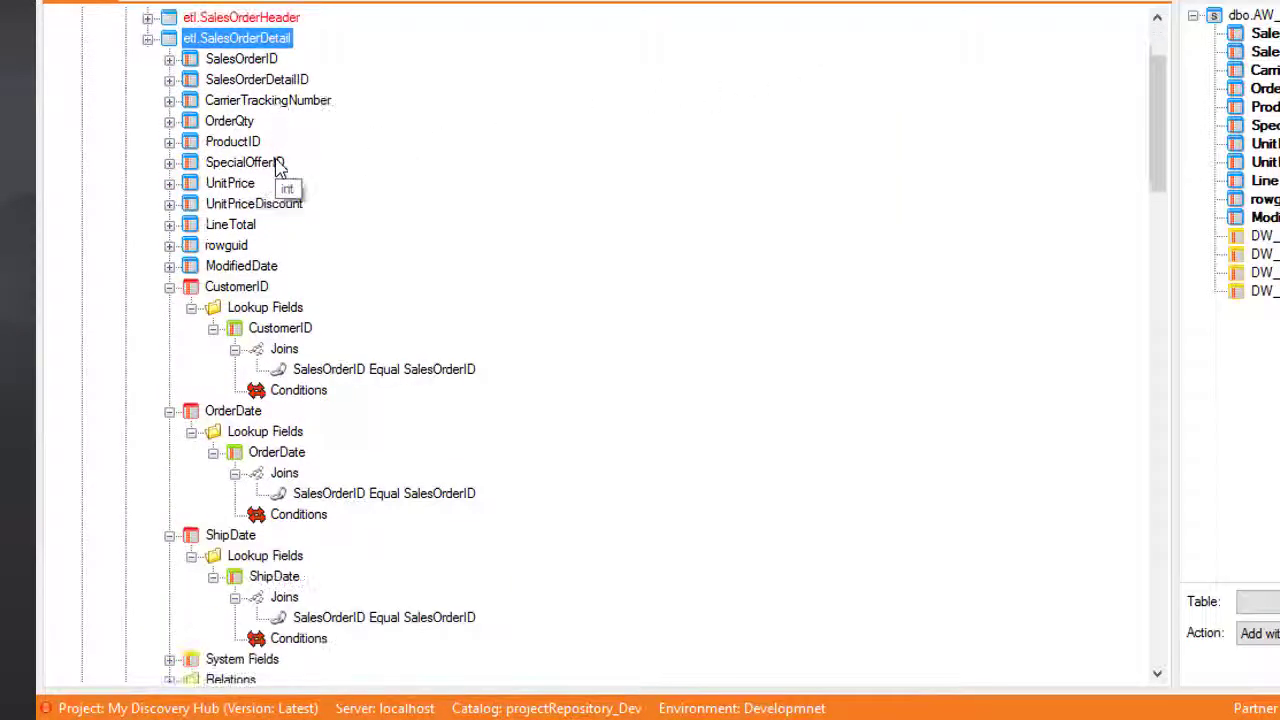
pyautogui.rightClick(258, 40)
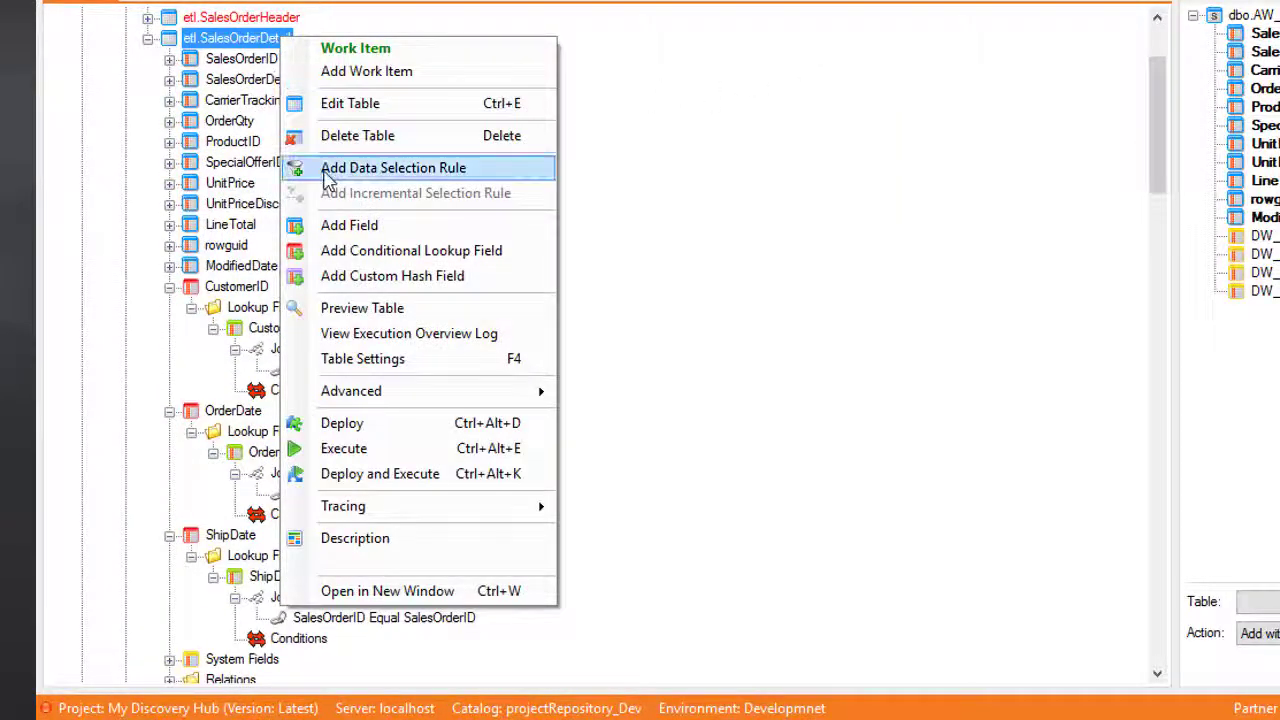
pyautogui.click(366, 226)
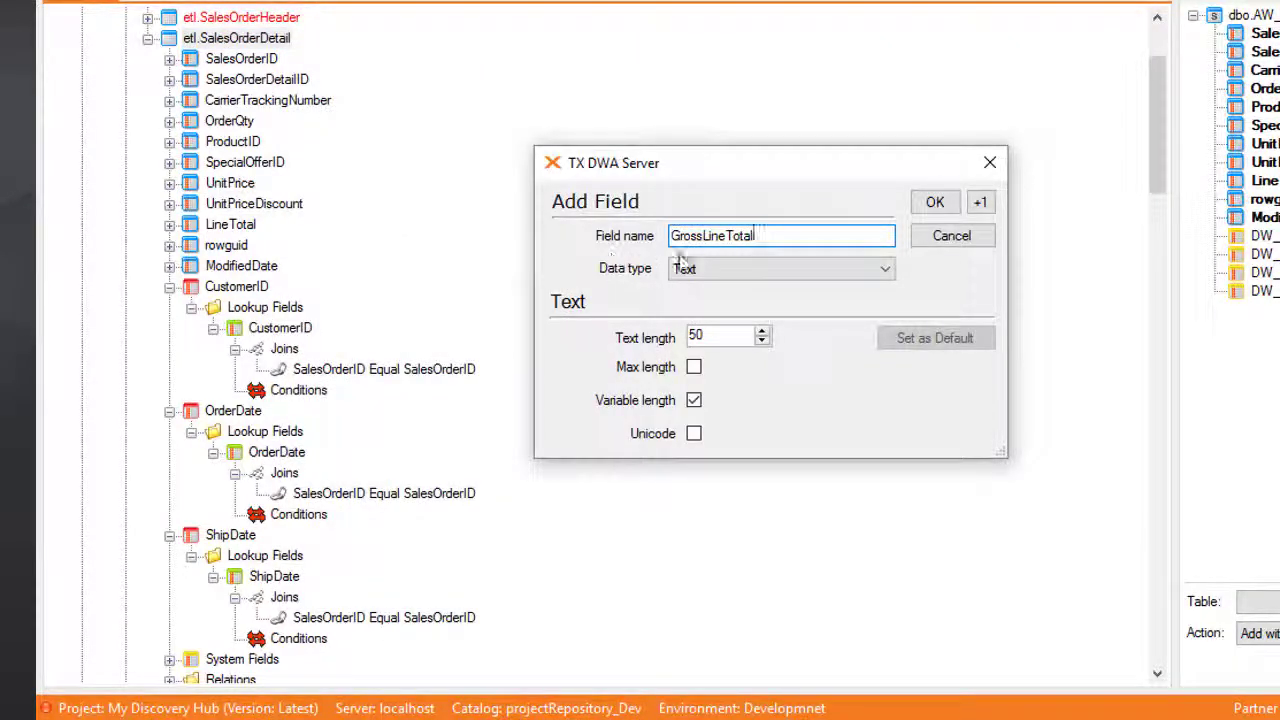
pyautogui.click(791, 270)
pyautogui.click(740, 320)
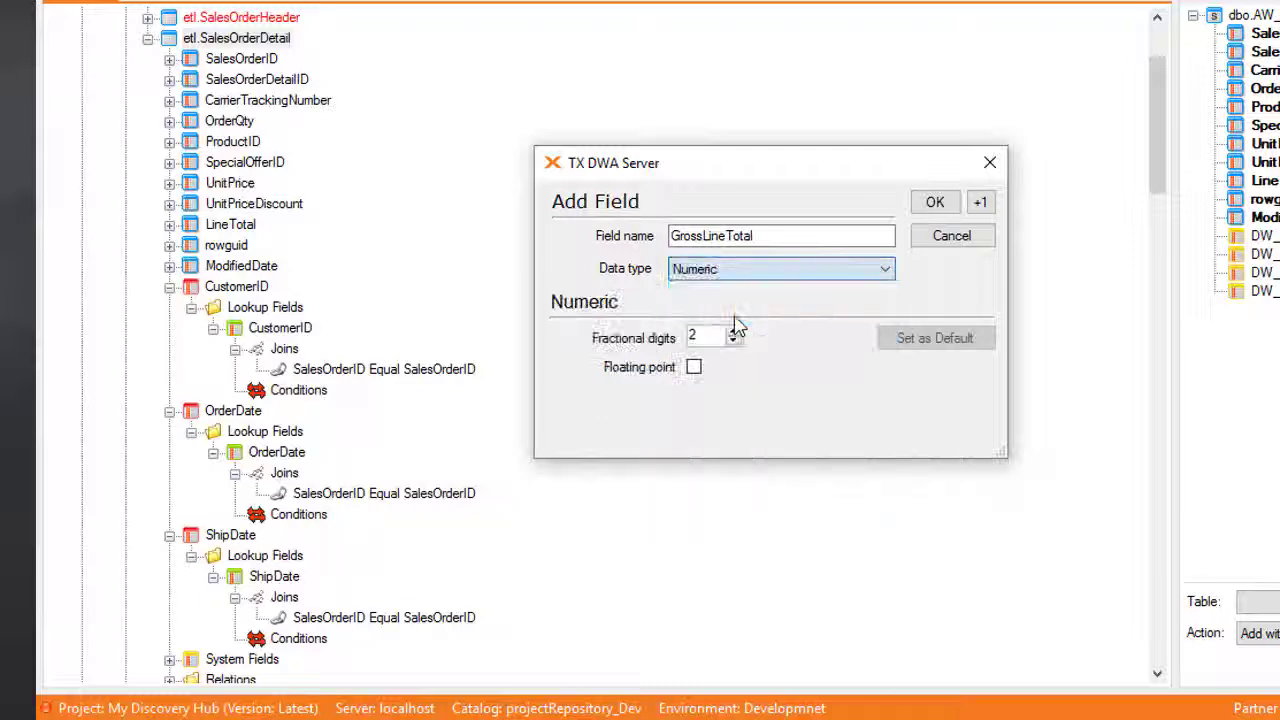
pyautogui.click(715, 337)
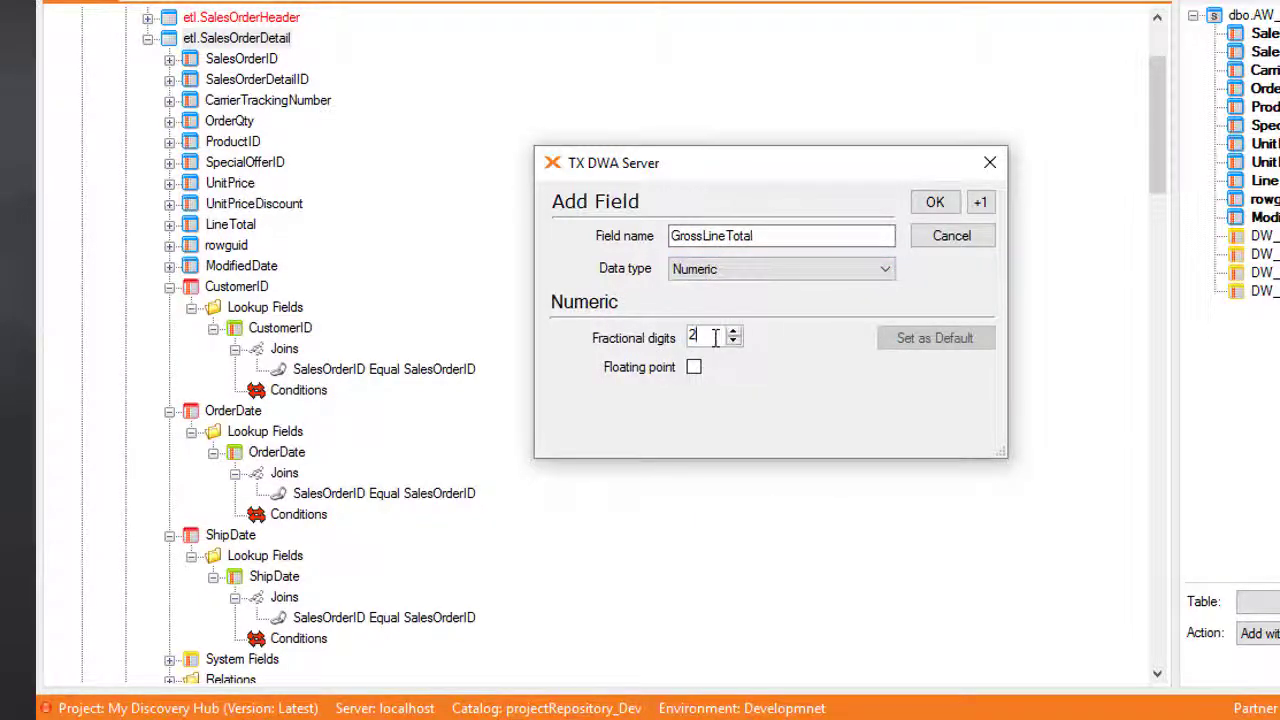
pyautogui.click(938, 205)
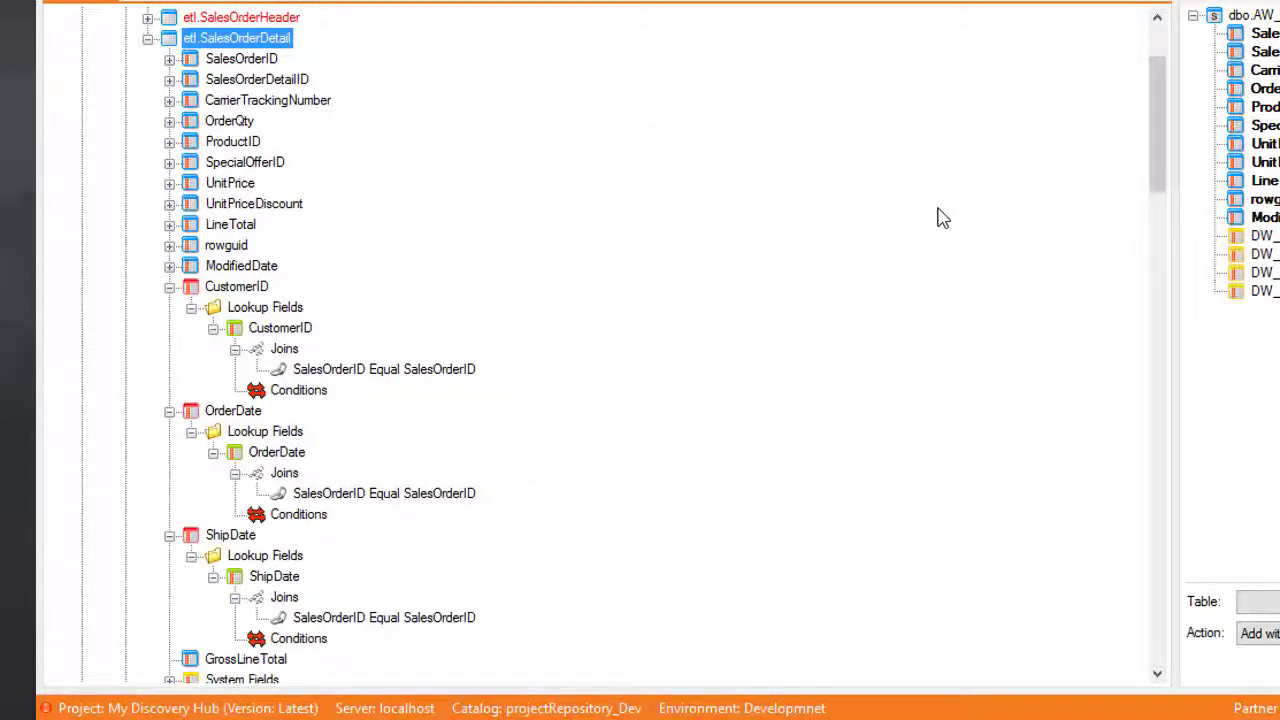
# Step: Open the field transformations of GrossLineTotal and add a transformation with the Custom operator
pyautogui.scroll(-2, 940, 218)
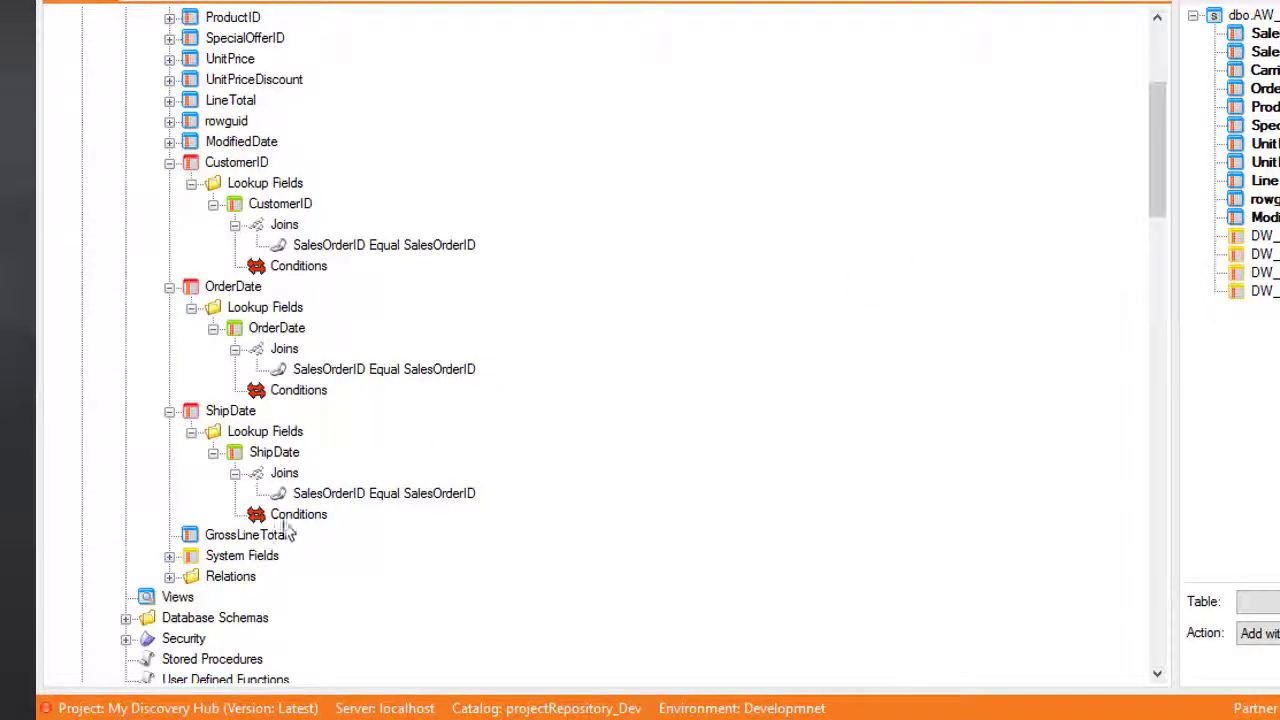
pyautogui.rightClick(285, 537)
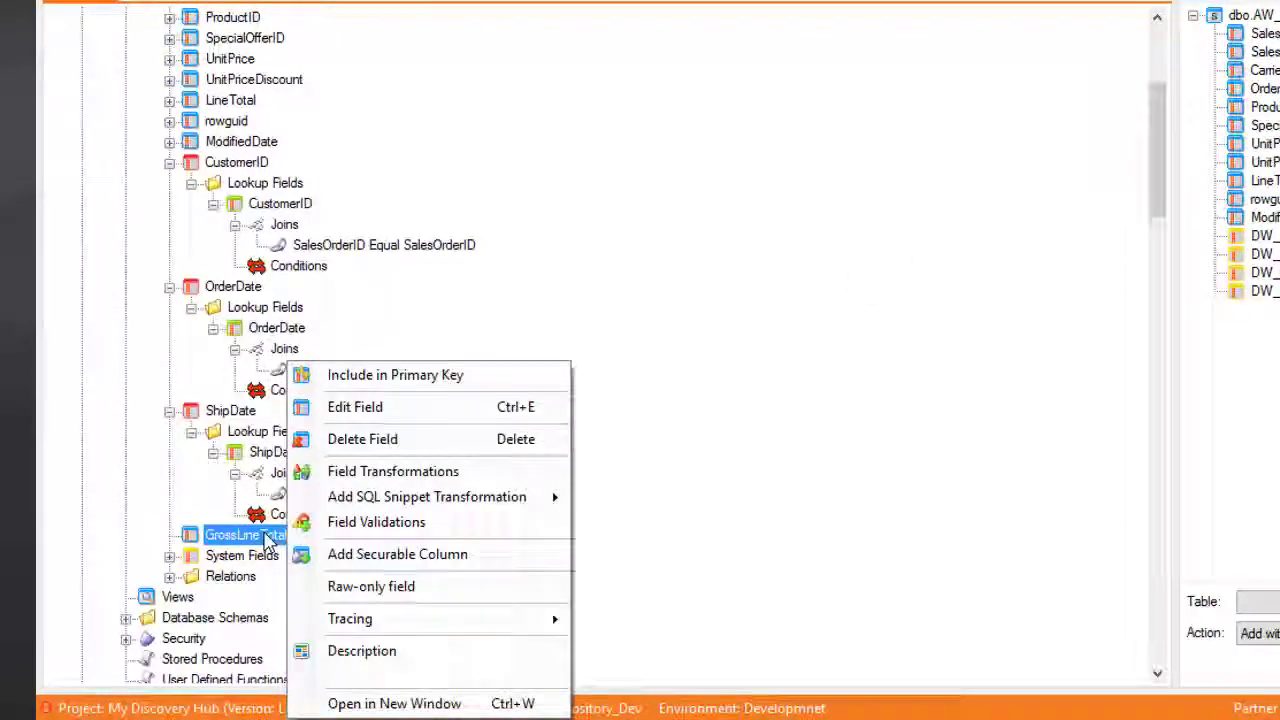
pyautogui.click(413, 474)
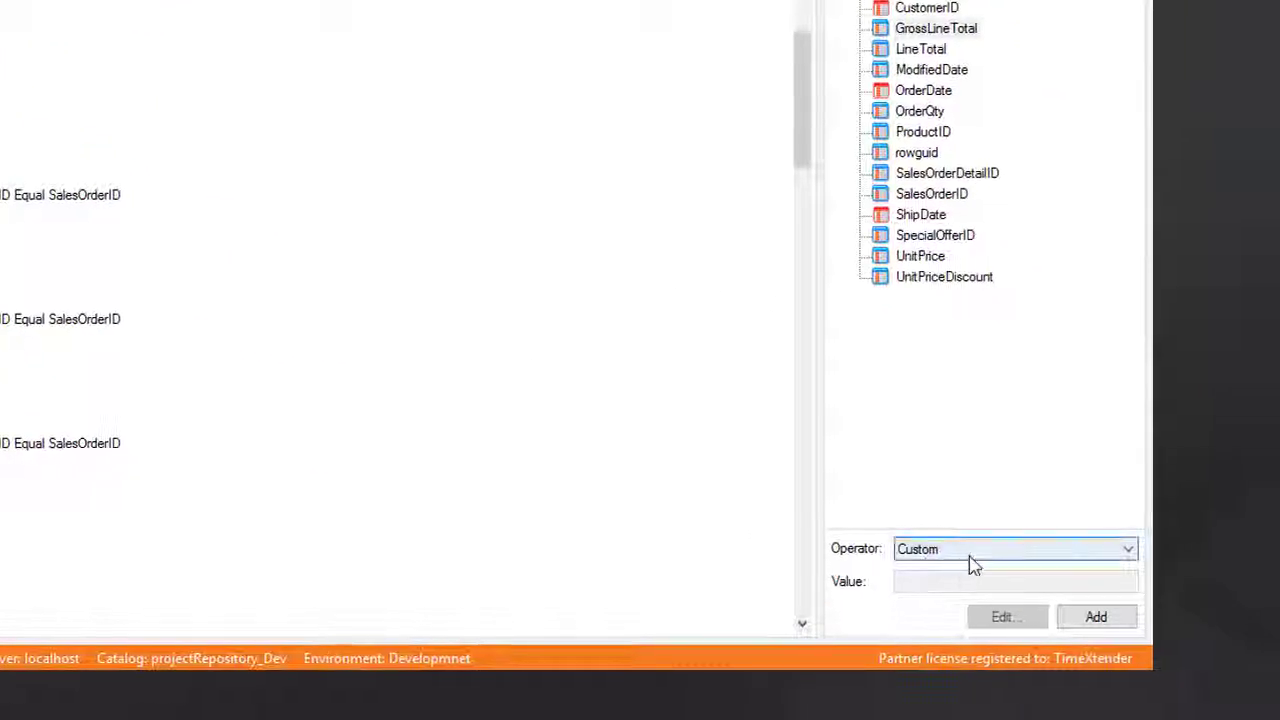
pyautogui.click(969, 556)
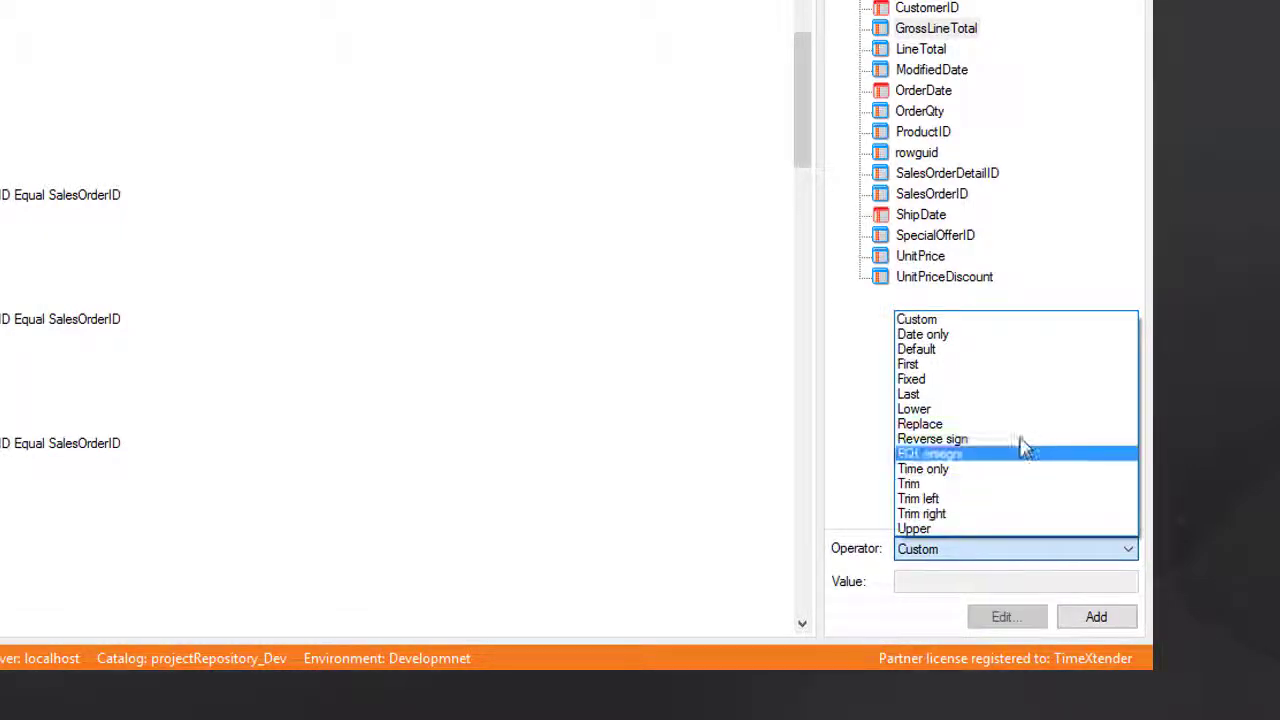
pyautogui.click(1050, 320)
pyautogui.click(1096, 616)
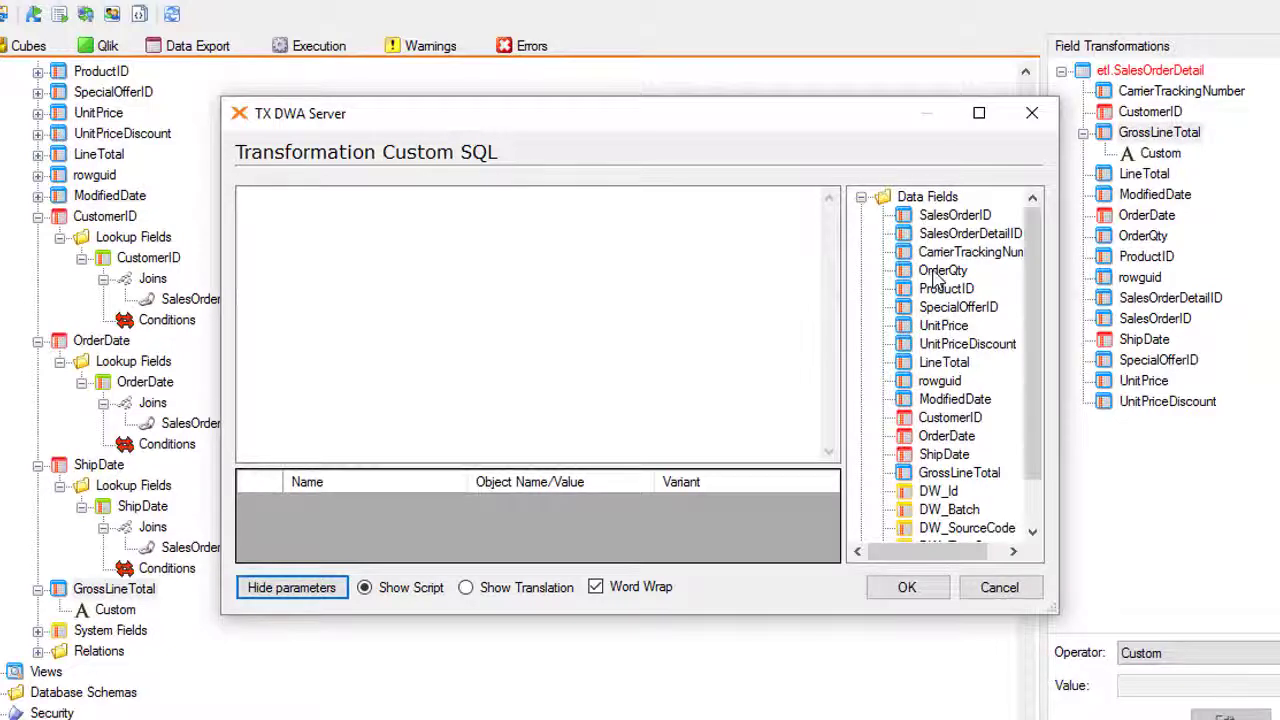
# Step: Define the custom SQL of the GrossLineTotal transformation as [OrderQty]*[UnitPrice]
pyautogui.moveTo(936, 272); pyautogui.dragTo(523, 286)
pyautogui.click(518, 267)
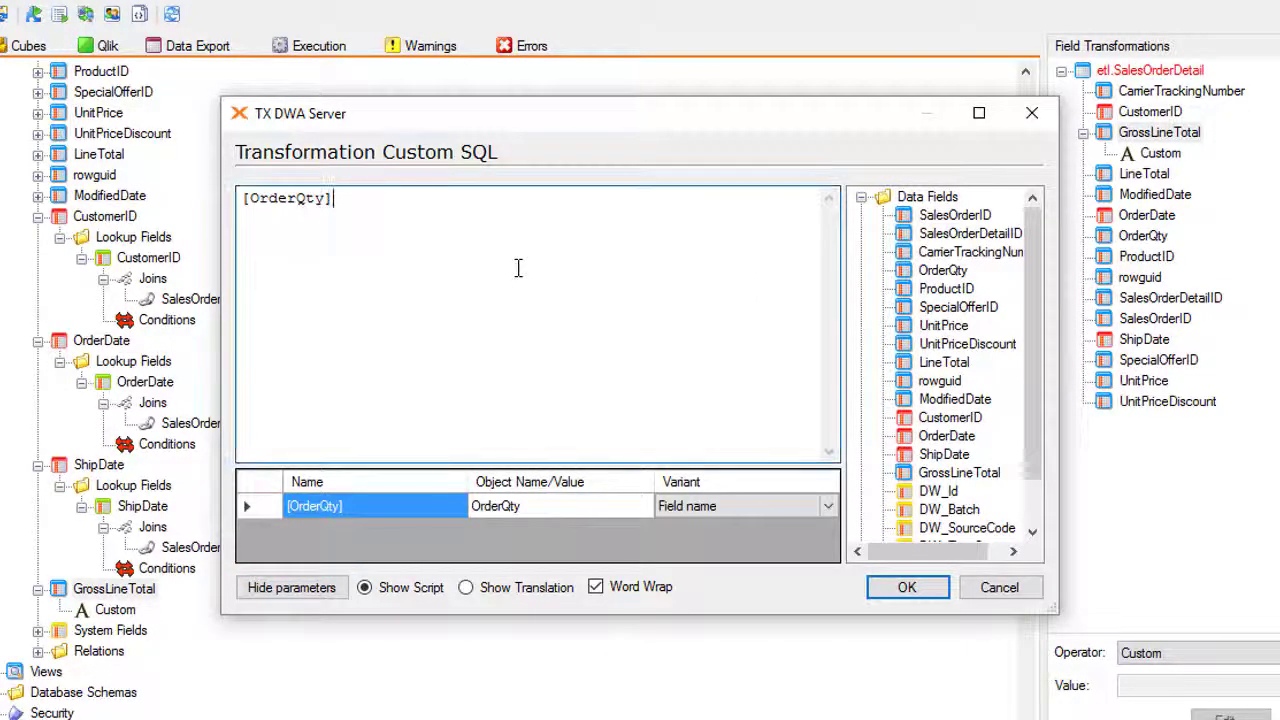
pyautogui.moveTo(940, 326); pyautogui.dragTo(626, 266)
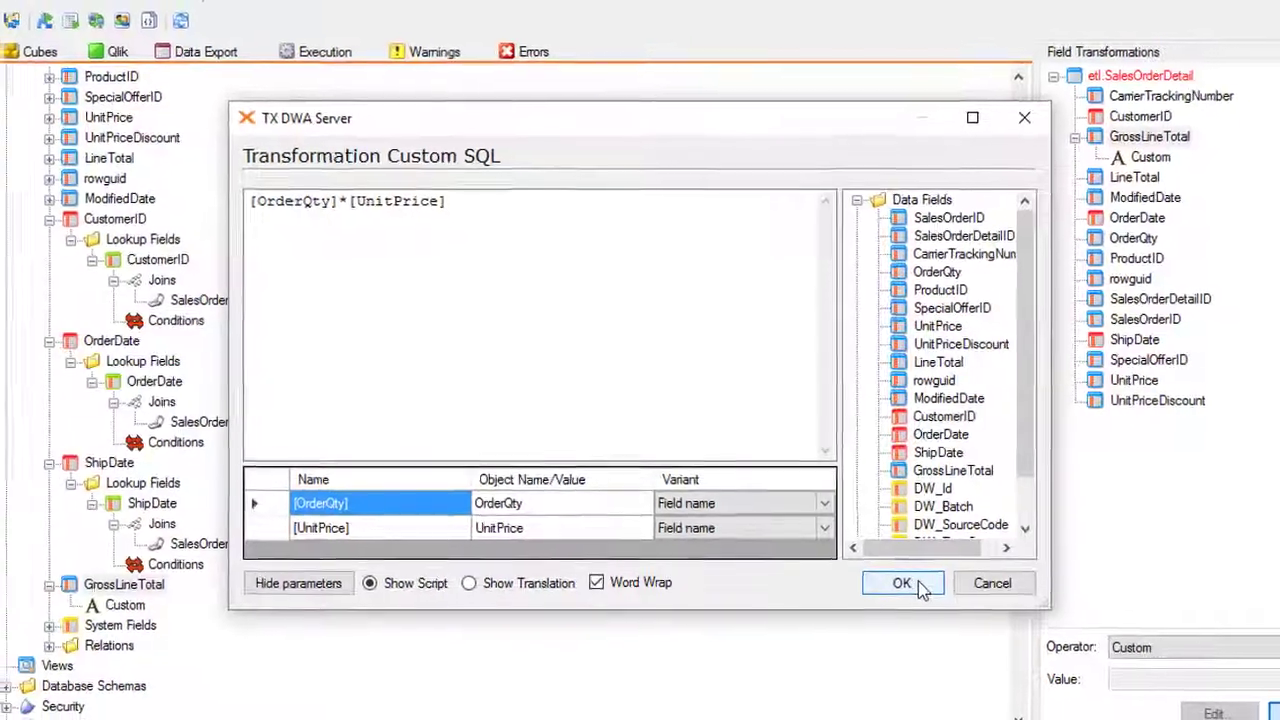
pyautogui.click(906, 587)
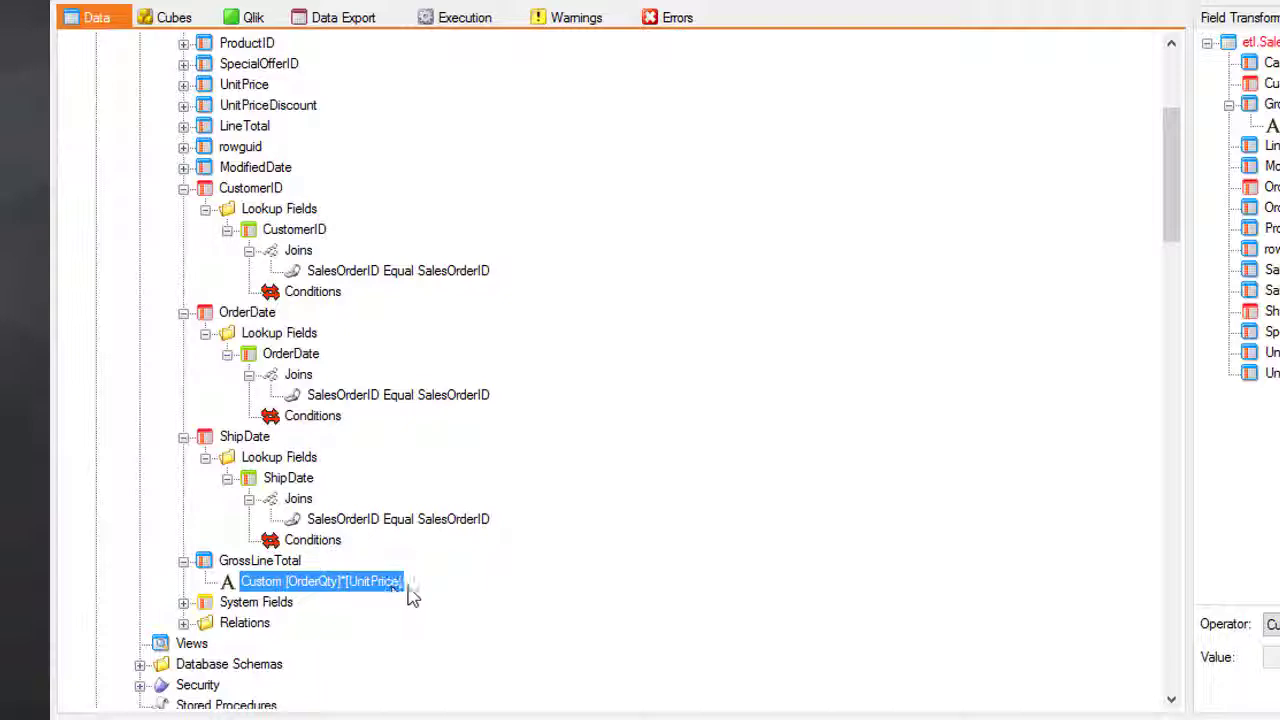
# Step: Collapse the DSA SalesOrderDetail table and add the DSA Product, SalesOrderHeader and SalesOrderDetail tables to the MDW tables as new tables
pyautogui.scroll(6, 405, 575)
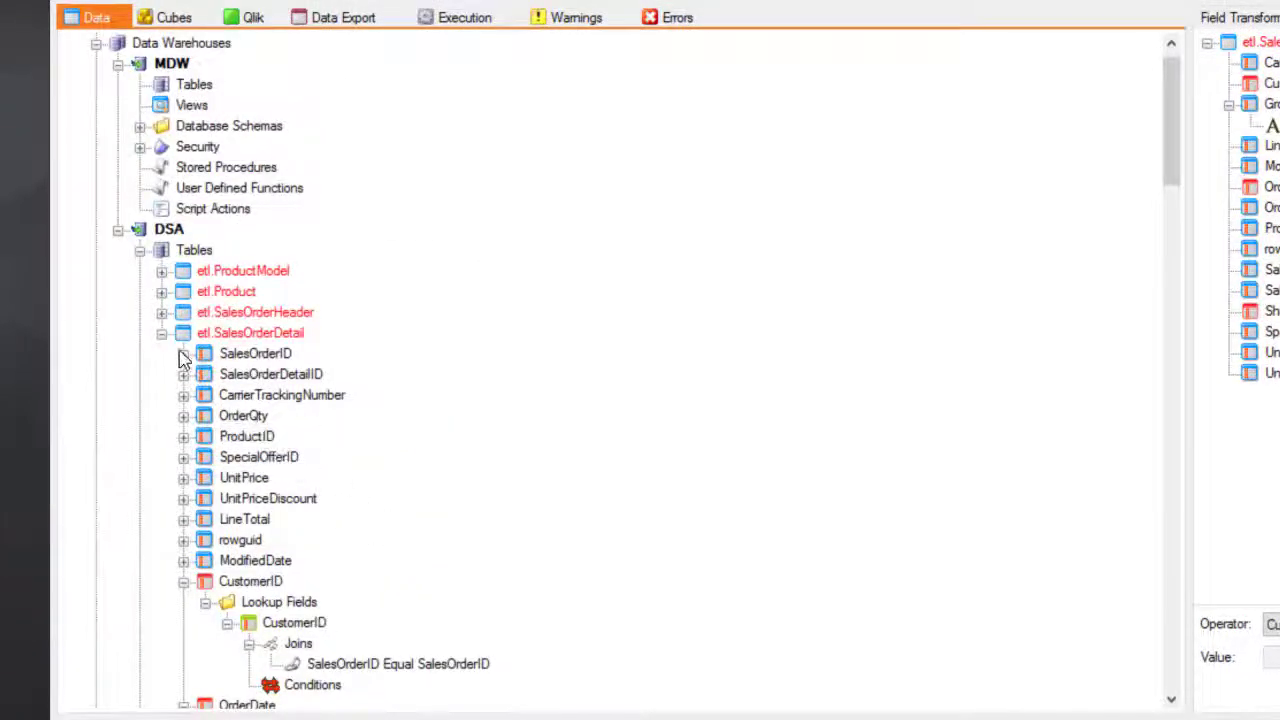
pyautogui.click(162, 335)
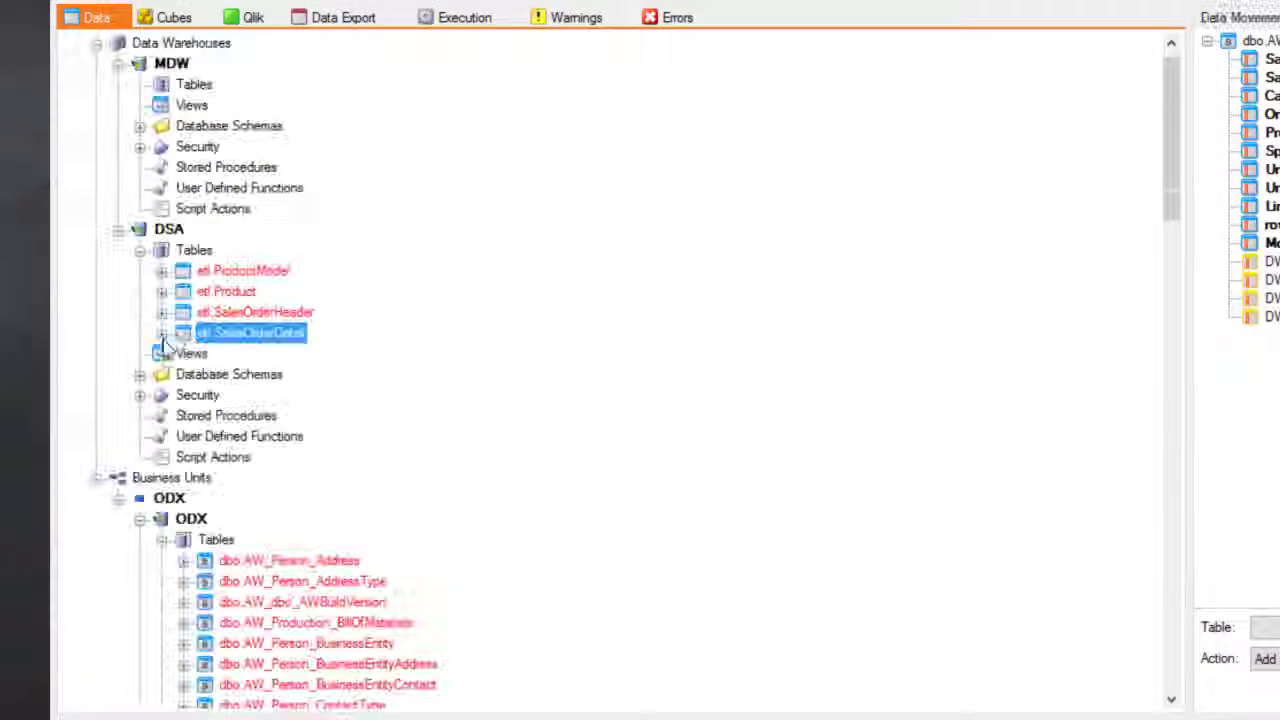
pyautogui.click(225, 295)
pyautogui.moveTo(225, 303); pyautogui.dragTo(190, 86)
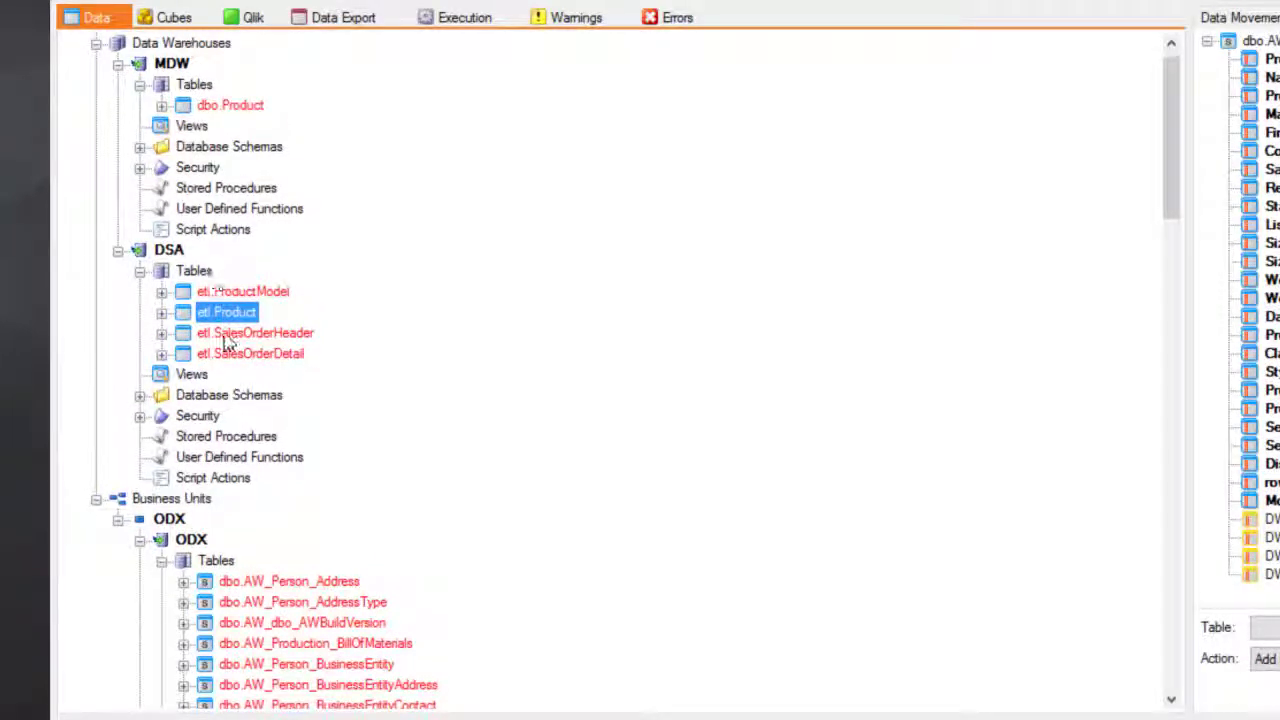
pyautogui.moveTo(226, 338); pyautogui.dragTo(186, 92)
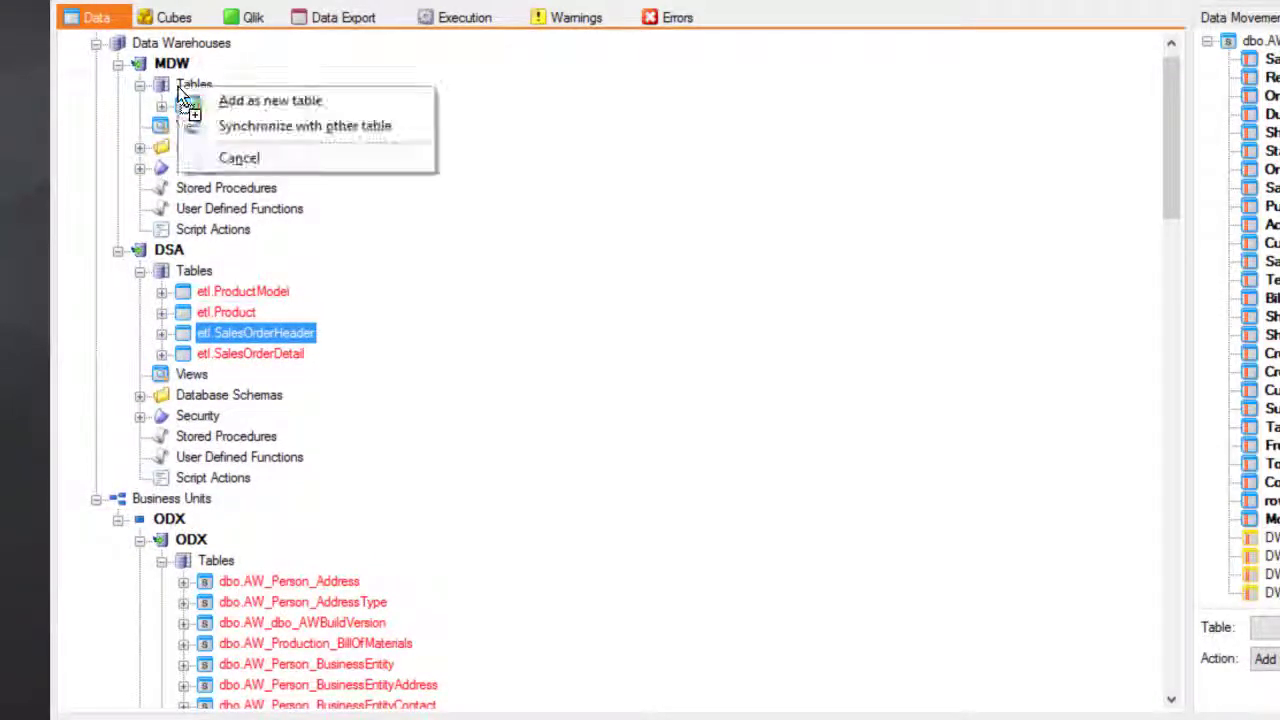
pyautogui.click(215, 100)
pyautogui.moveTo(226, 376); pyautogui.dragTo(180, 86)
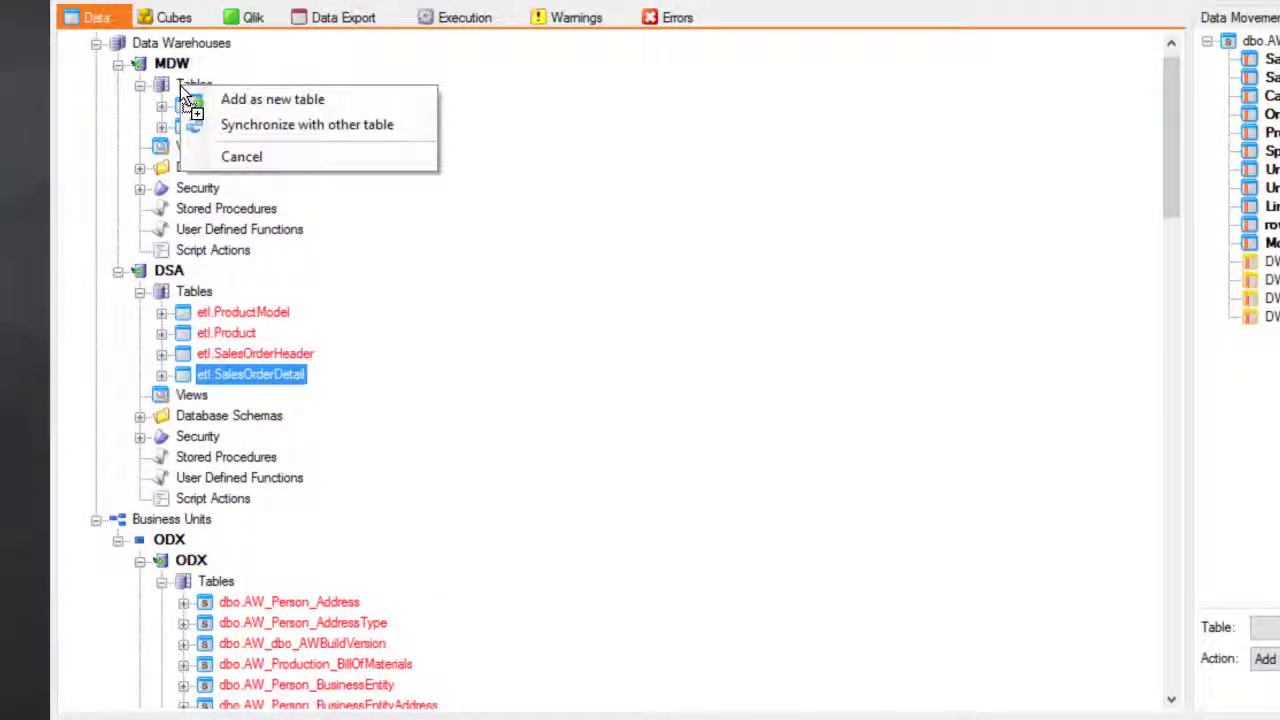
pyautogui.click(204, 100)
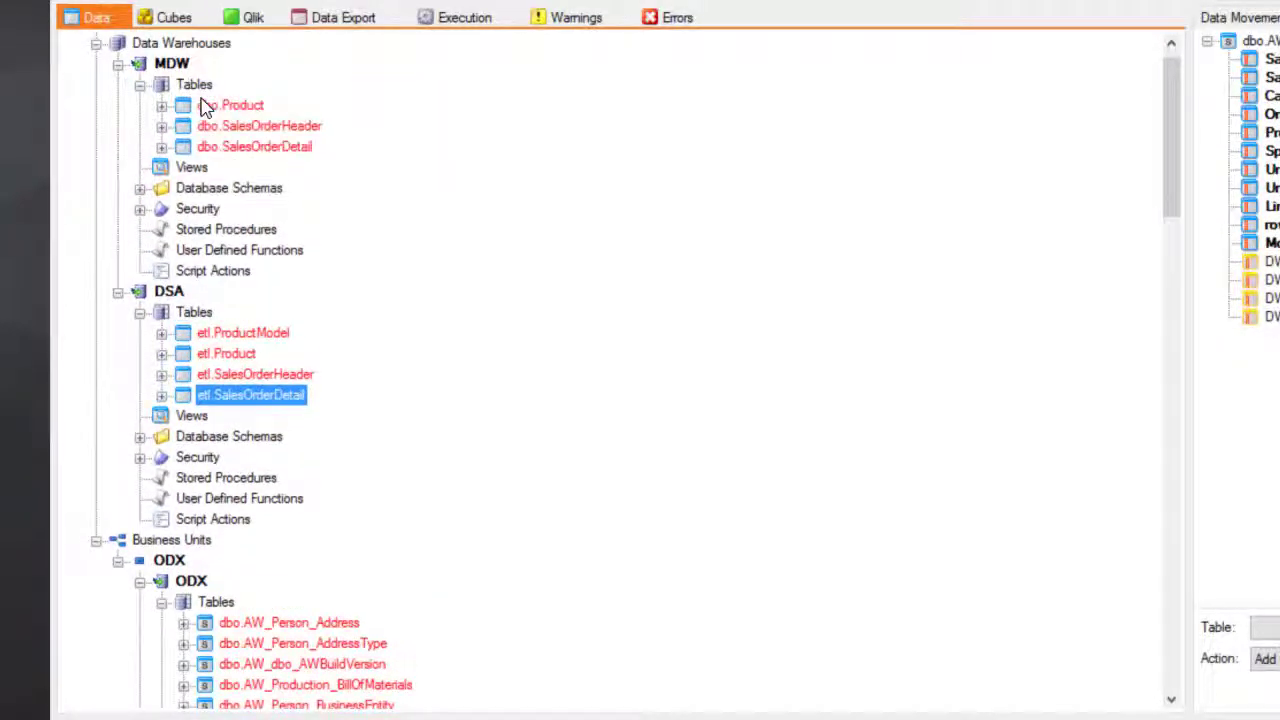
# Step: Start adding a date table to the MDW tables, named Date, with 2011-01-01 as the start date
pyautogui.click(243, 130)
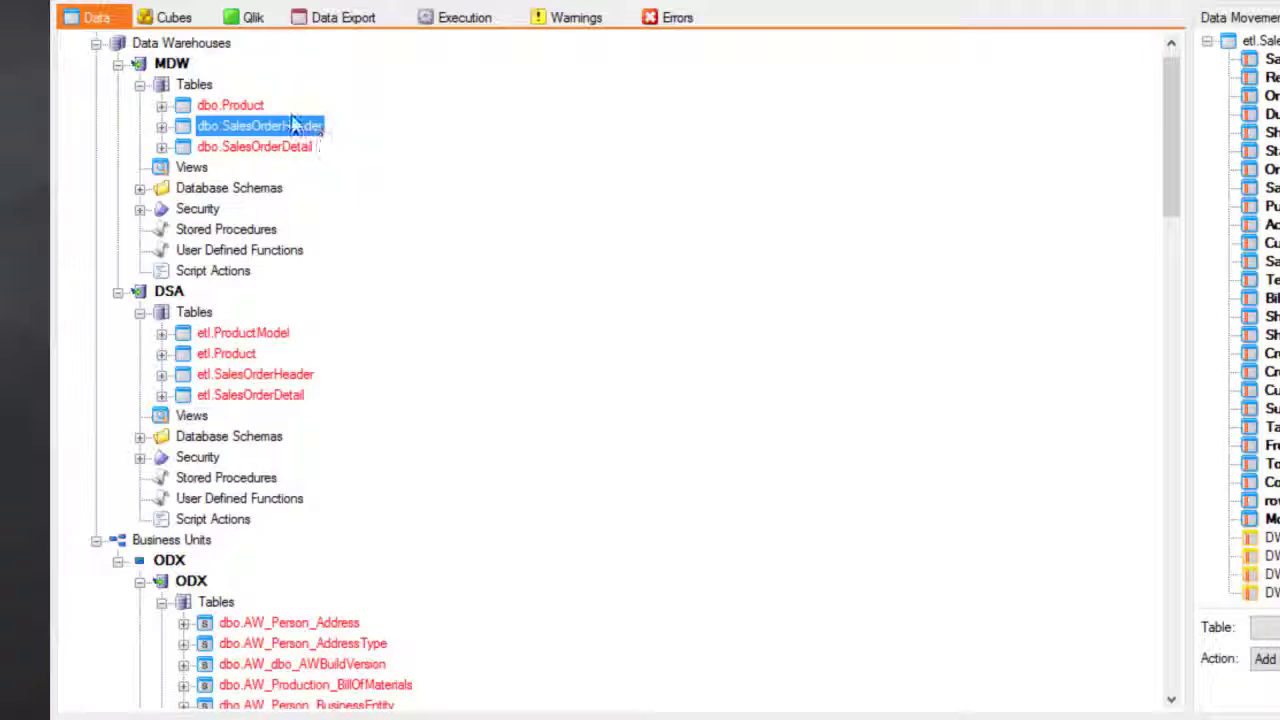
pyautogui.rightClick(205, 86)
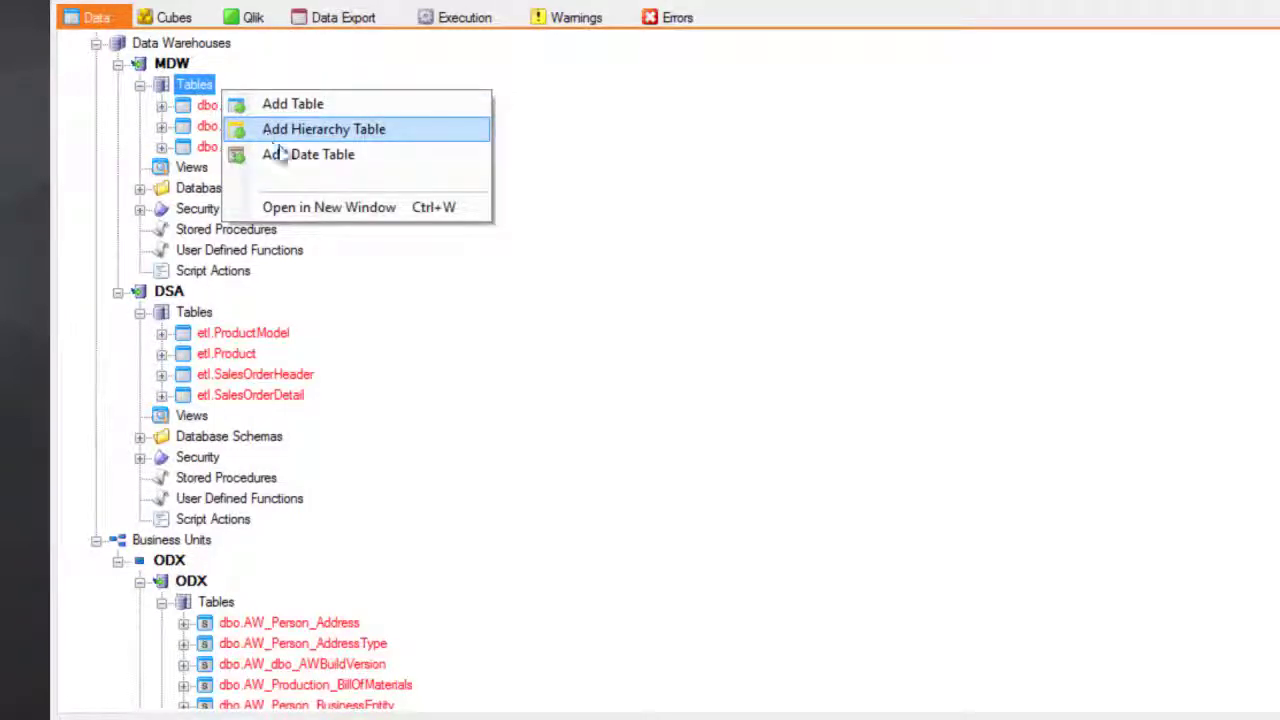
pyautogui.click(300, 155)
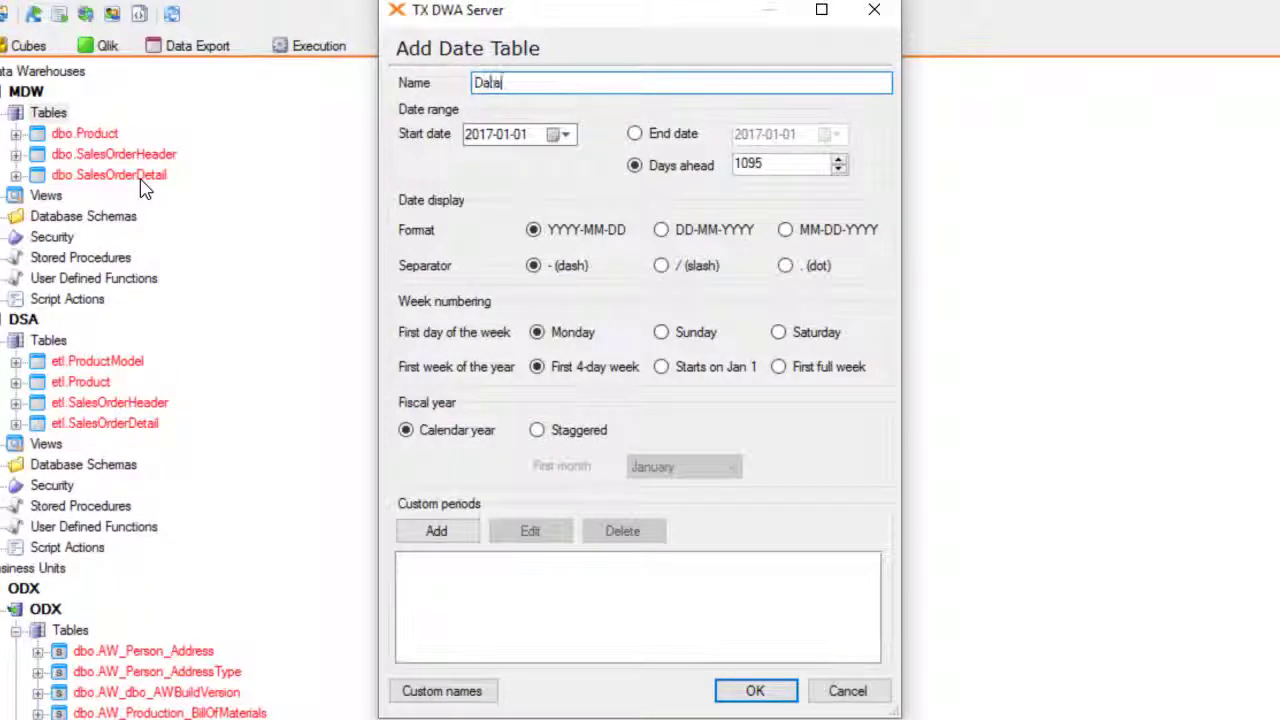
pyautogui.press('Tab')
pyautogui.press('Tab')
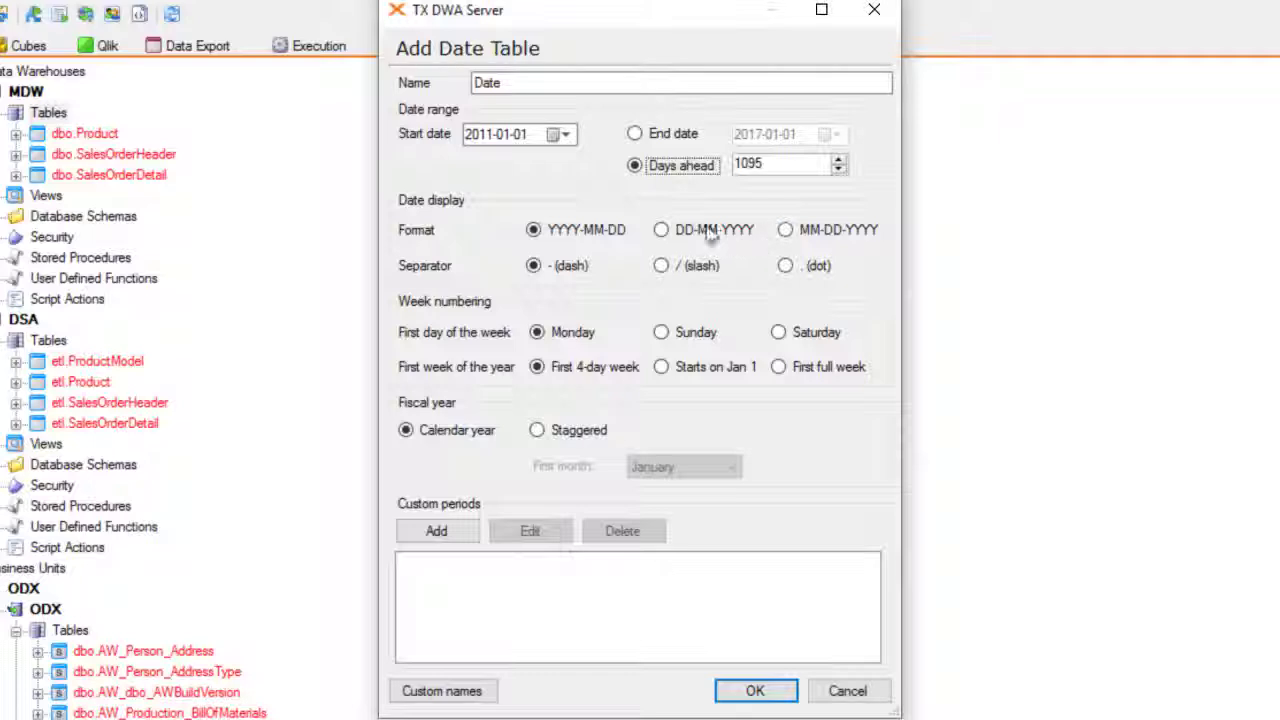
# Step: Set the date table's format to DD-MM-YYYY and its fiscal year to Staggered with July as first month, and create it
pyautogui.click(662, 233)
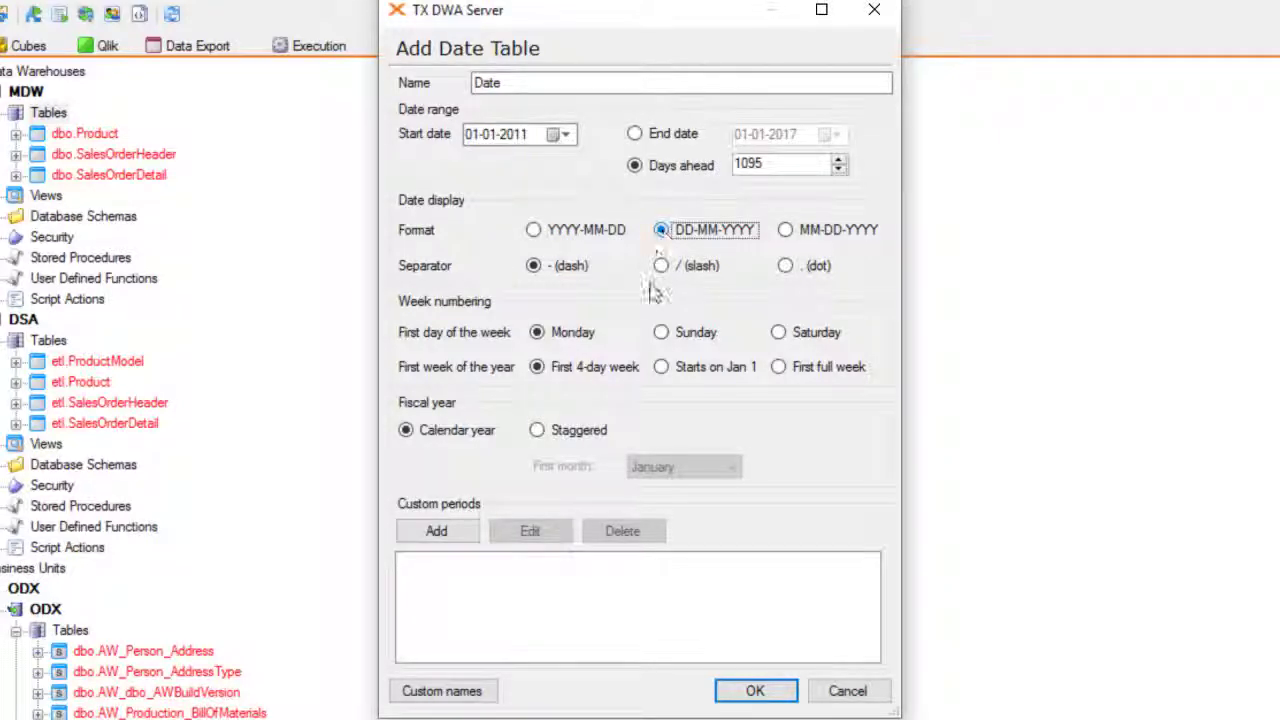
pyautogui.click(578, 432)
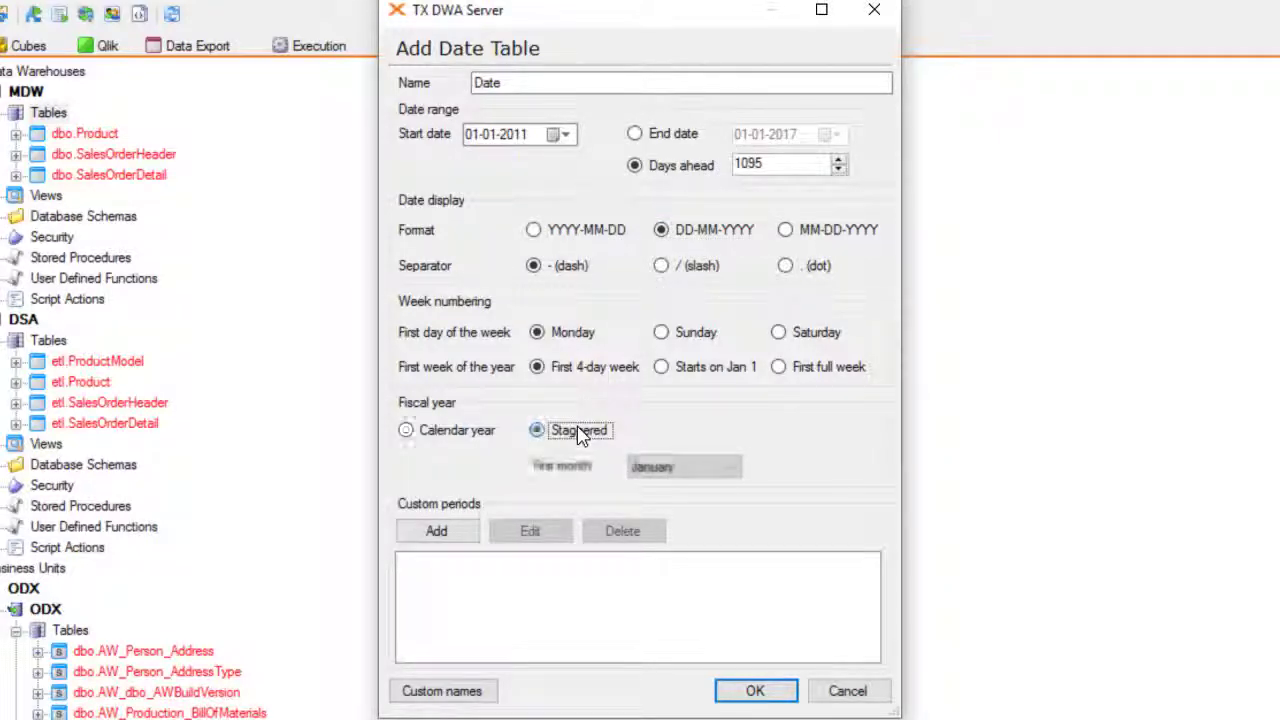
pyautogui.click(668, 472)
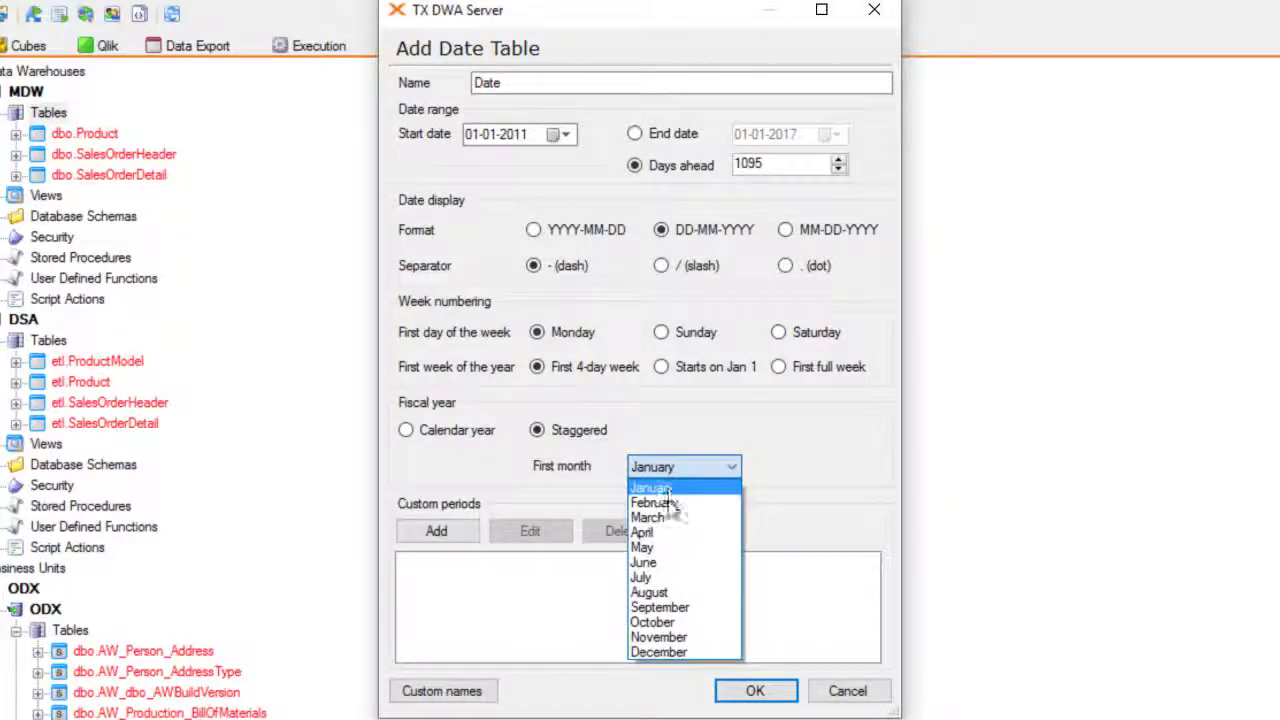
pyautogui.click(661, 577)
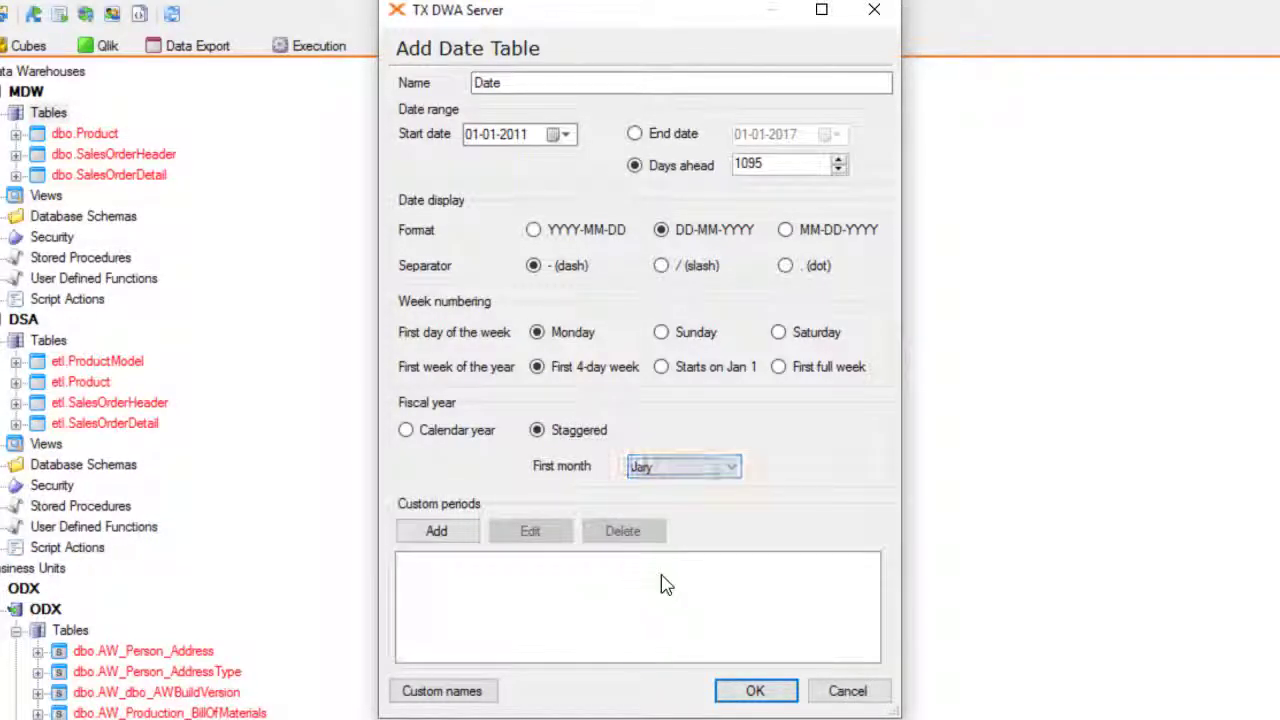
pyautogui.click(755, 691)
# Step: Open the MDW Date table in a separate window to show its fields
pyautogui.rightClick(95, 197)
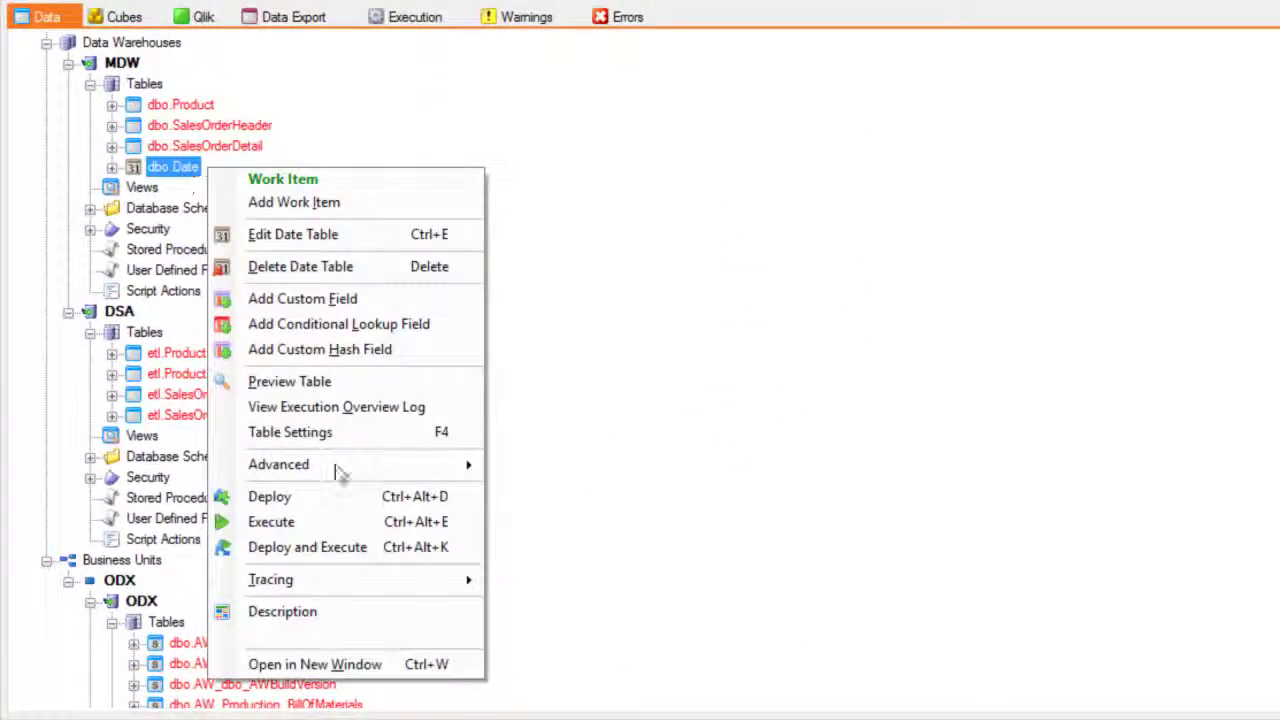
pyautogui.click(408, 668)
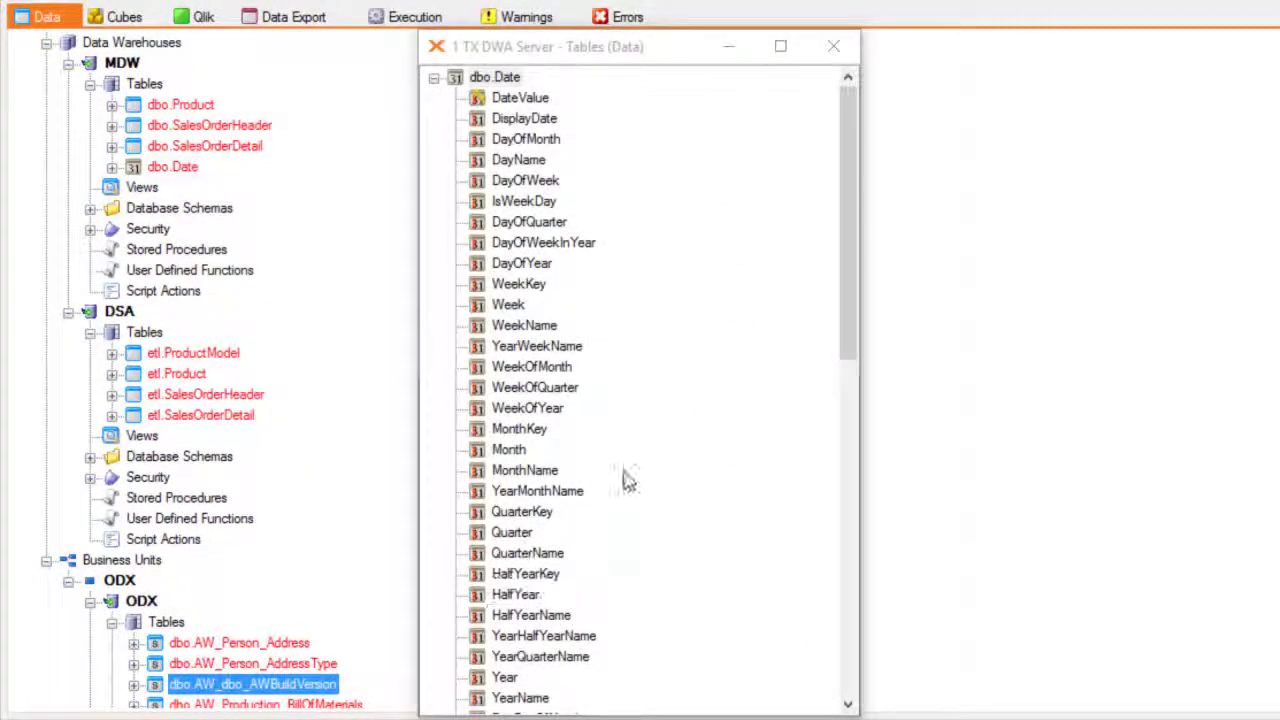
pyautogui.moveTo(844, 290); pyautogui.dragTo(844, 161)
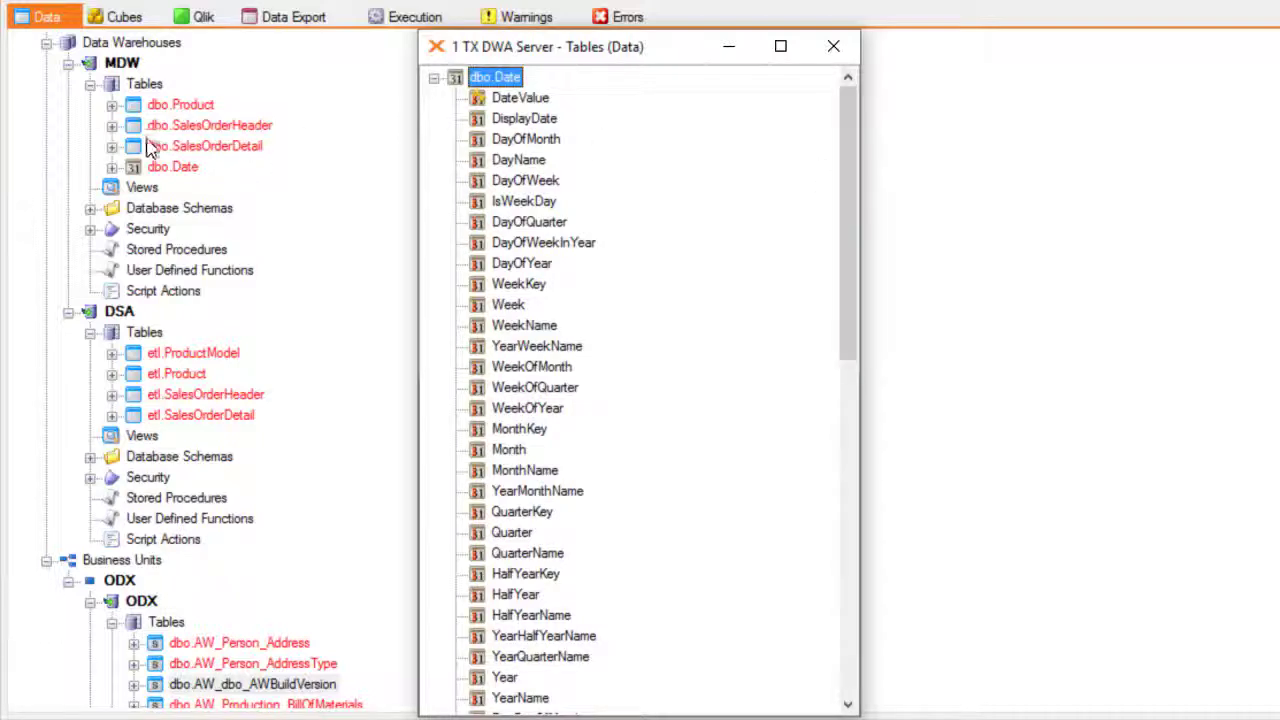
# Step: Relate the Date table's DateValue to OrderDate and ShipDate in the MDW SalesOrderDetail table, and close the separate Date window
pyautogui.click(112, 147)
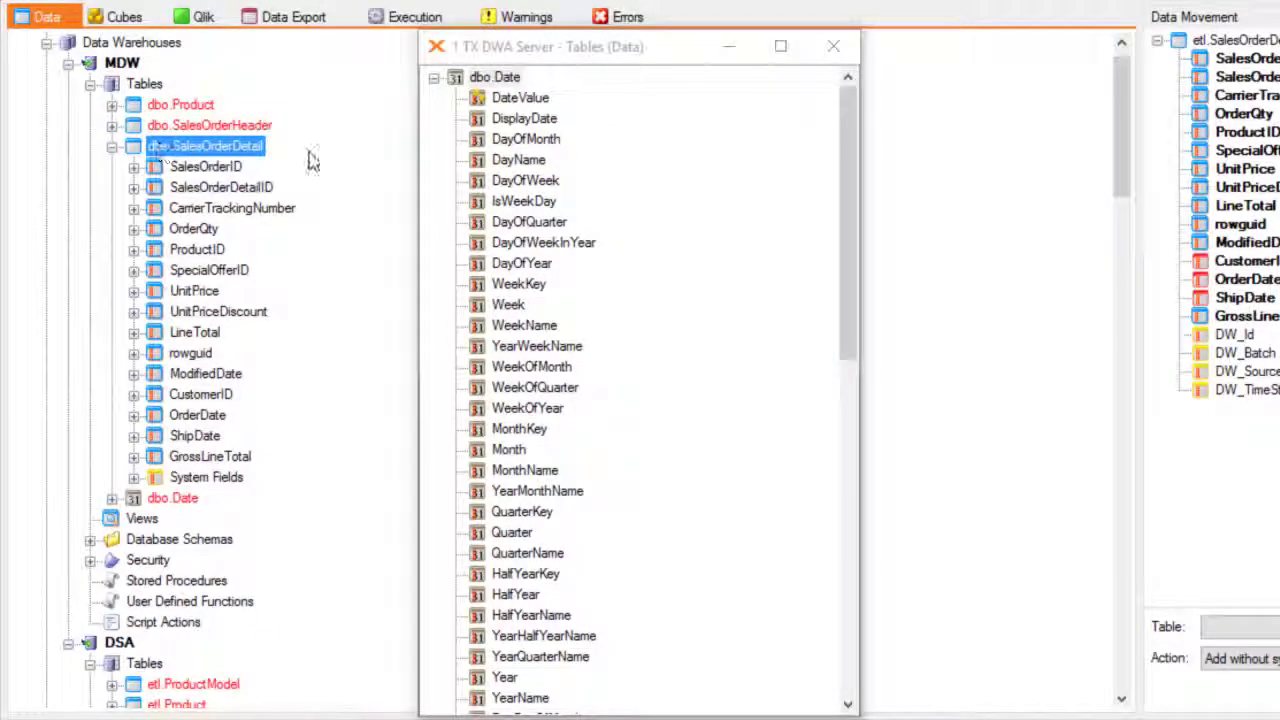
pyautogui.moveTo(512, 100); pyautogui.dragTo(183, 421)
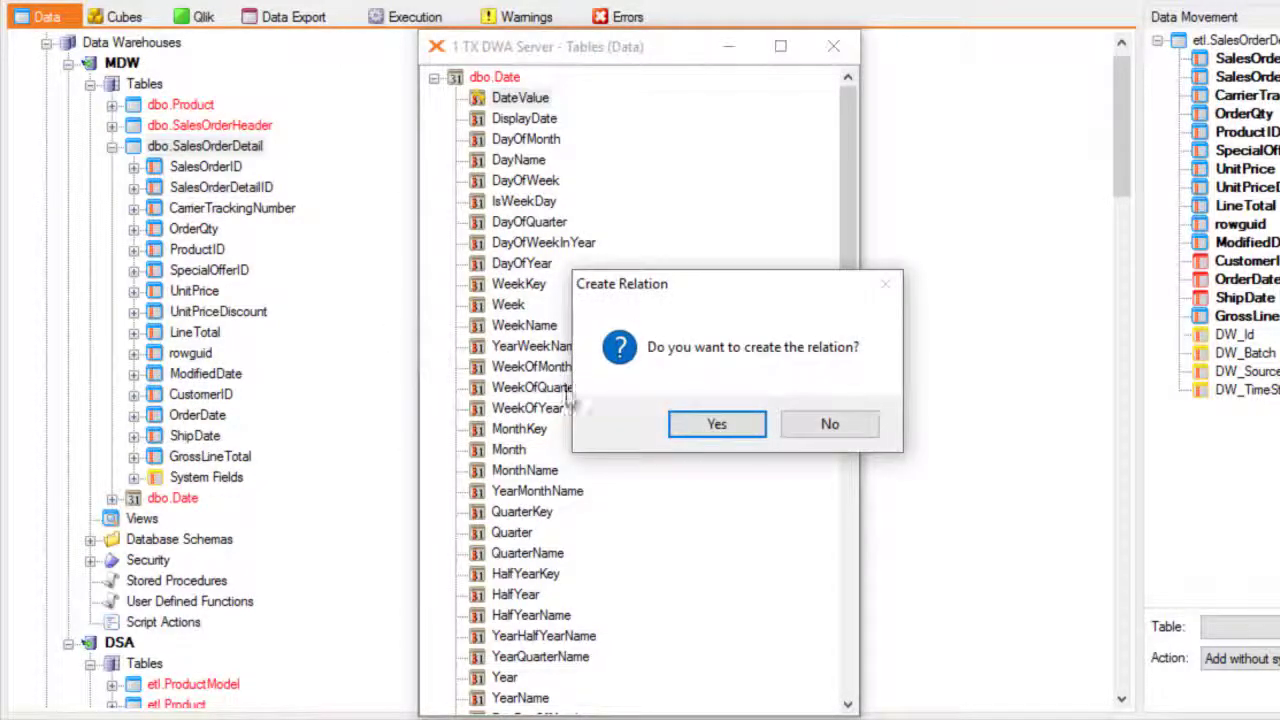
pyautogui.click(686, 428)
pyautogui.moveTo(530, 100); pyautogui.dragTo(200, 437)
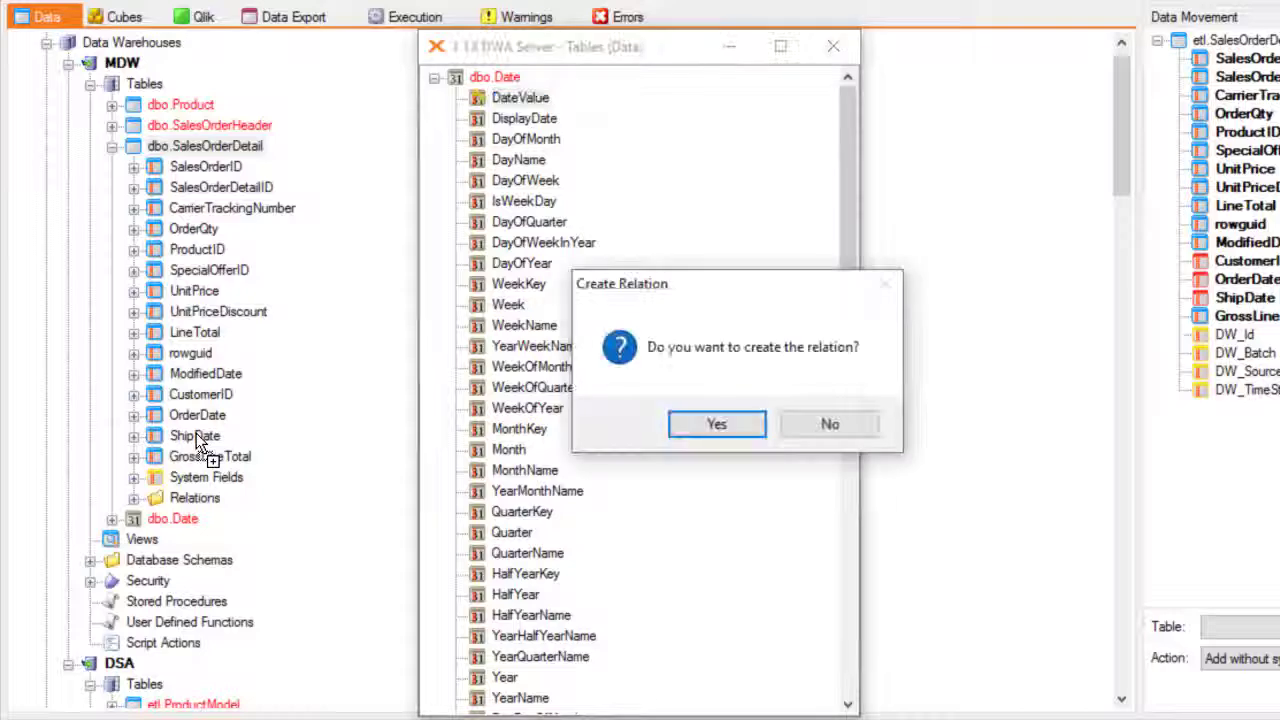
pyautogui.click(692, 430)
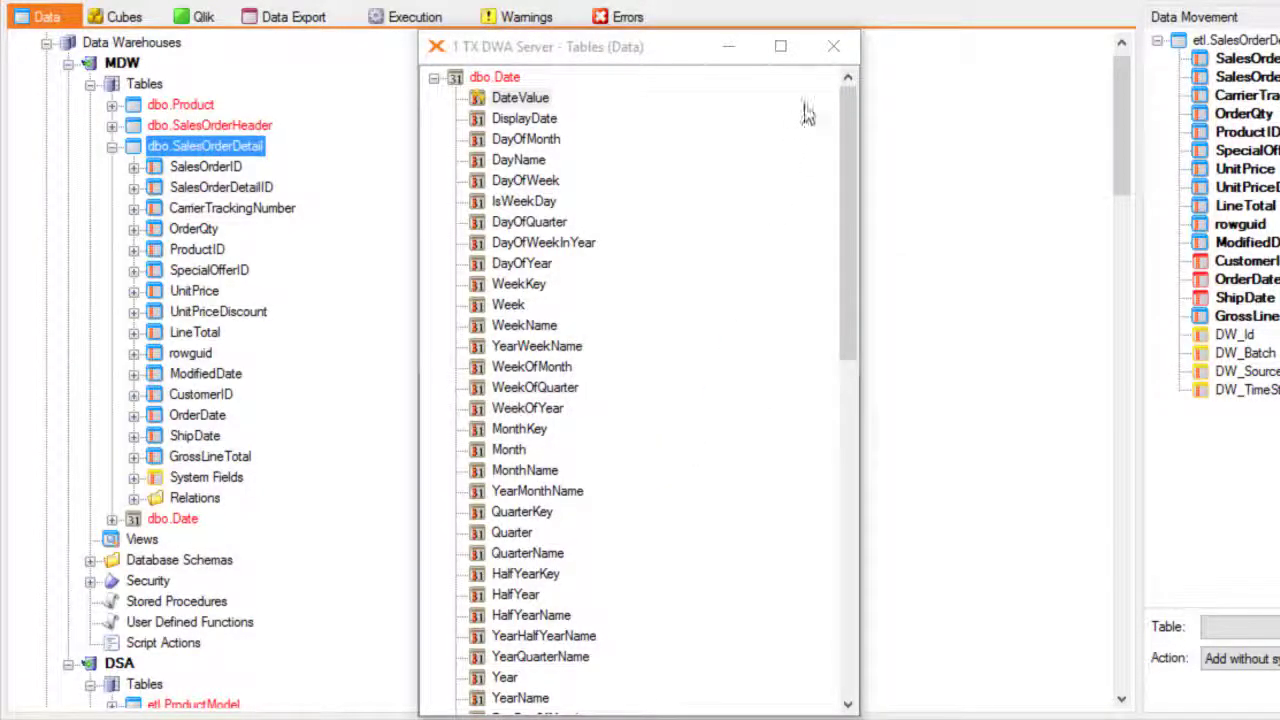
pyautogui.click(831, 47)
# Step: Open the MDW Product table in a separate window, relate its ProductID to ProductID in SalesOrderDetail, and close the window
pyautogui.click(180, 104)
pyautogui.rightClick(183, 104)
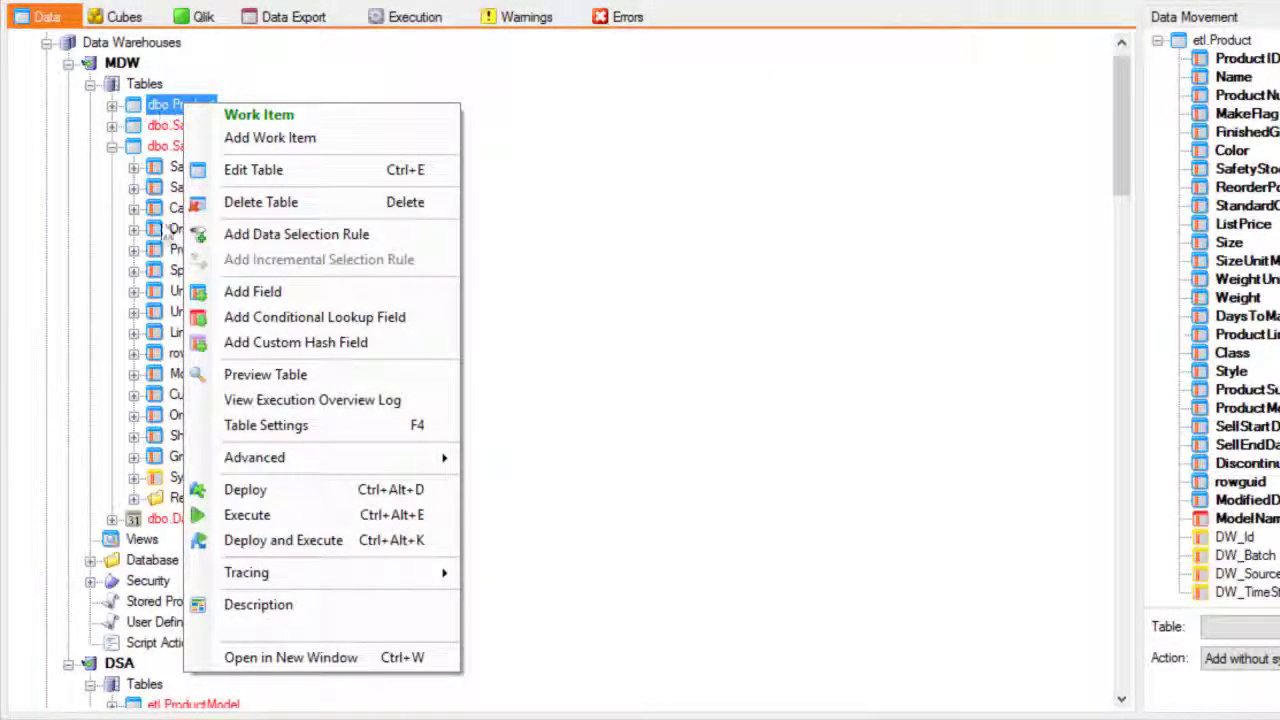
pyautogui.click(356, 660)
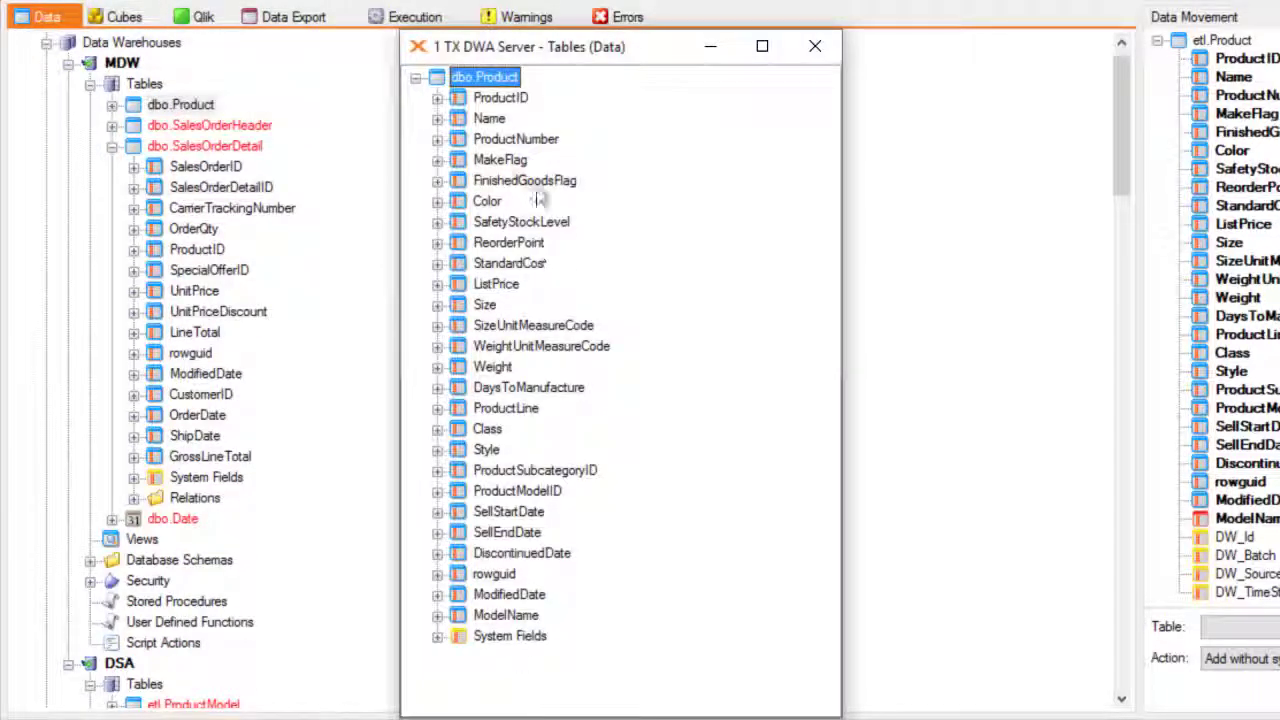
pyautogui.moveTo(503, 100); pyautogui.dragTo(210, 262)
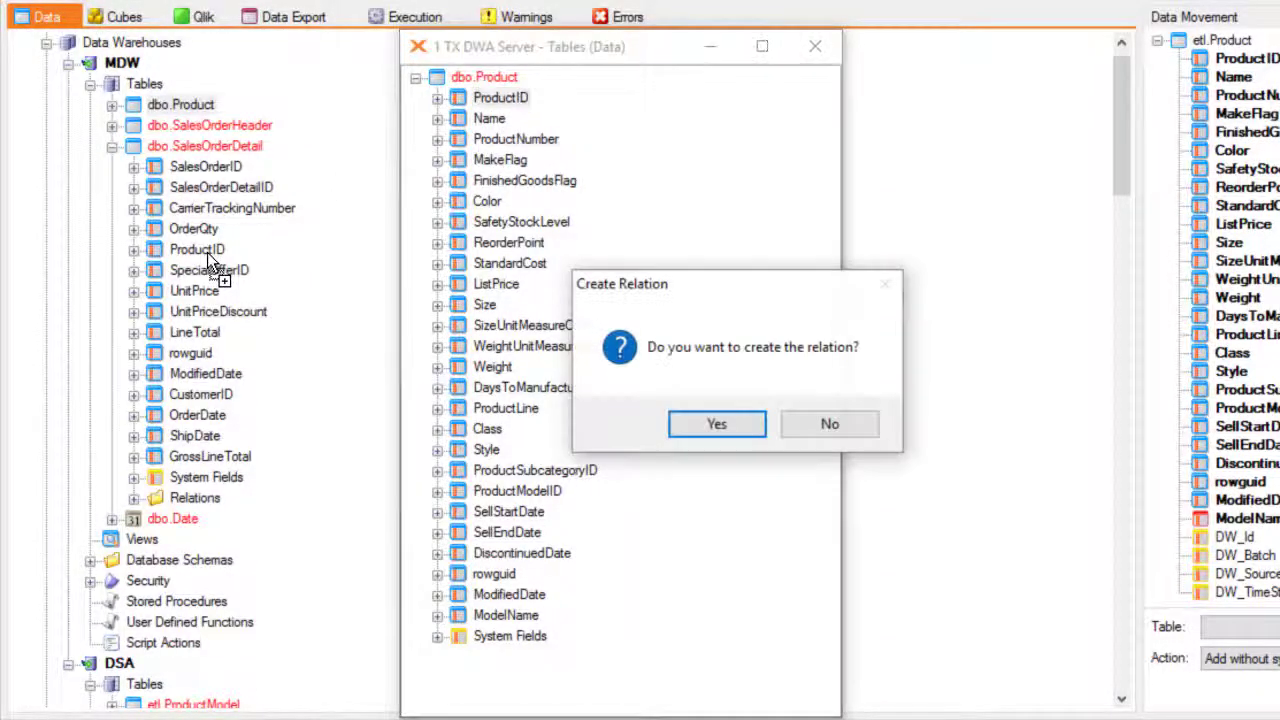
pyautogui.click(717, 424)
pyautogui.click(795, 55)
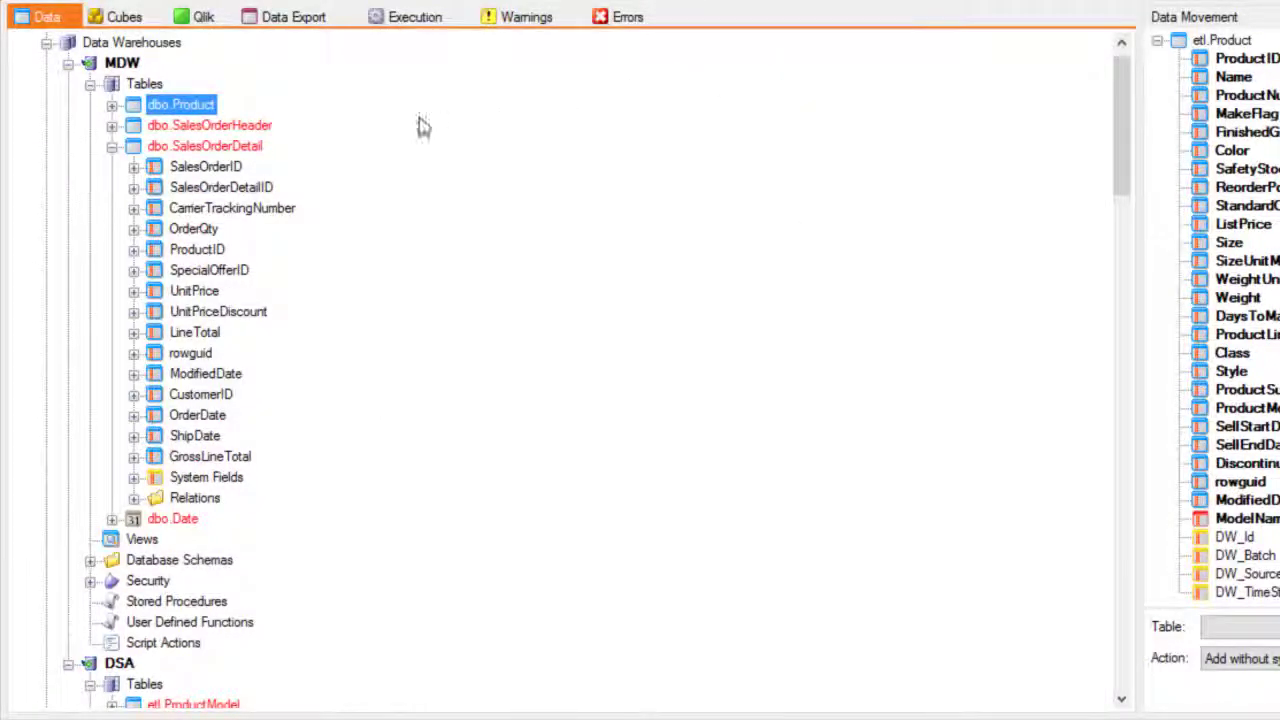
# Step: Collapse the MDW SalesOrderDetail table and move the Date table to first place among the MDW tables
pyautogui.click(112, 146)
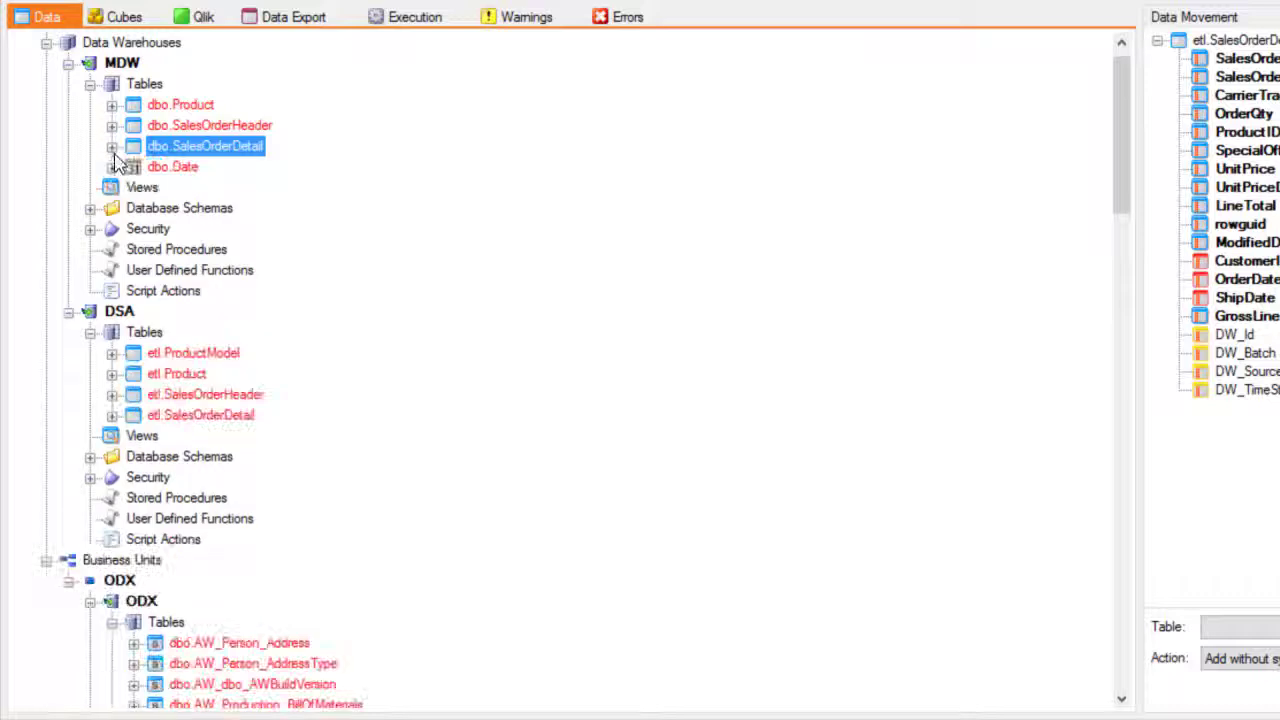
pyautogui.moveTo(128, 166); pyautogui.dragTo(131, 104)
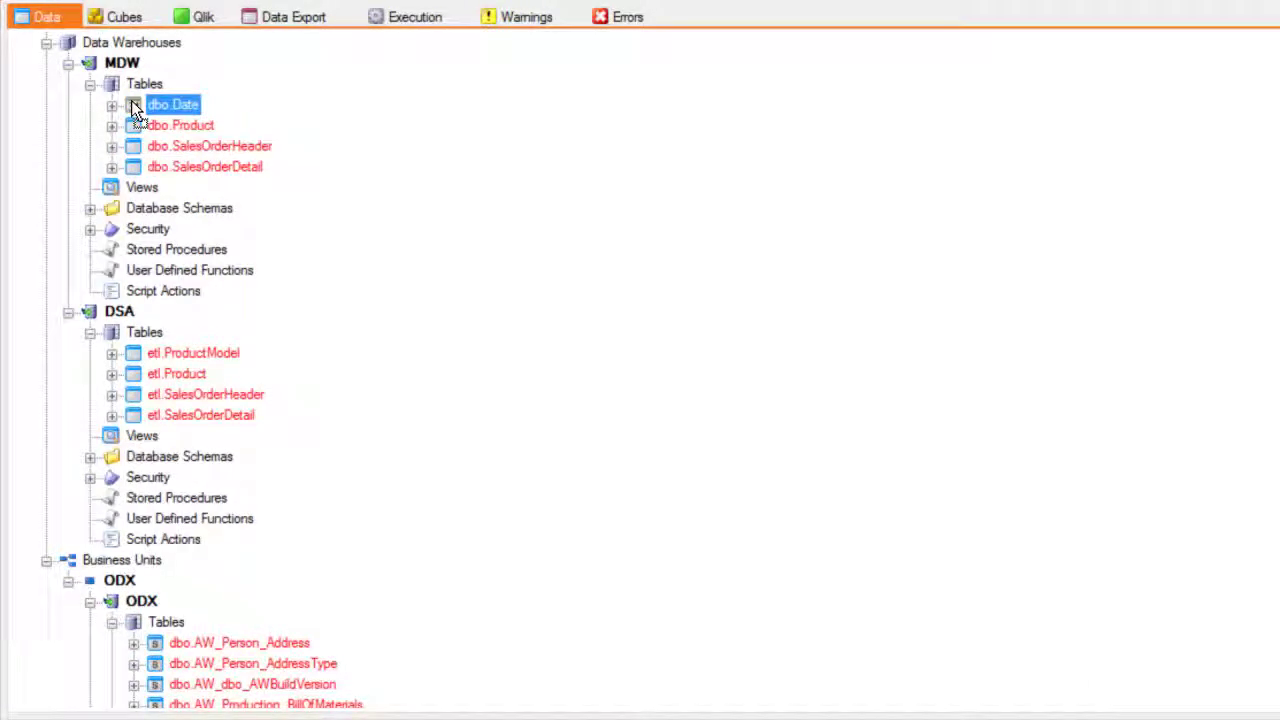
pyautogui.click(124, 66)
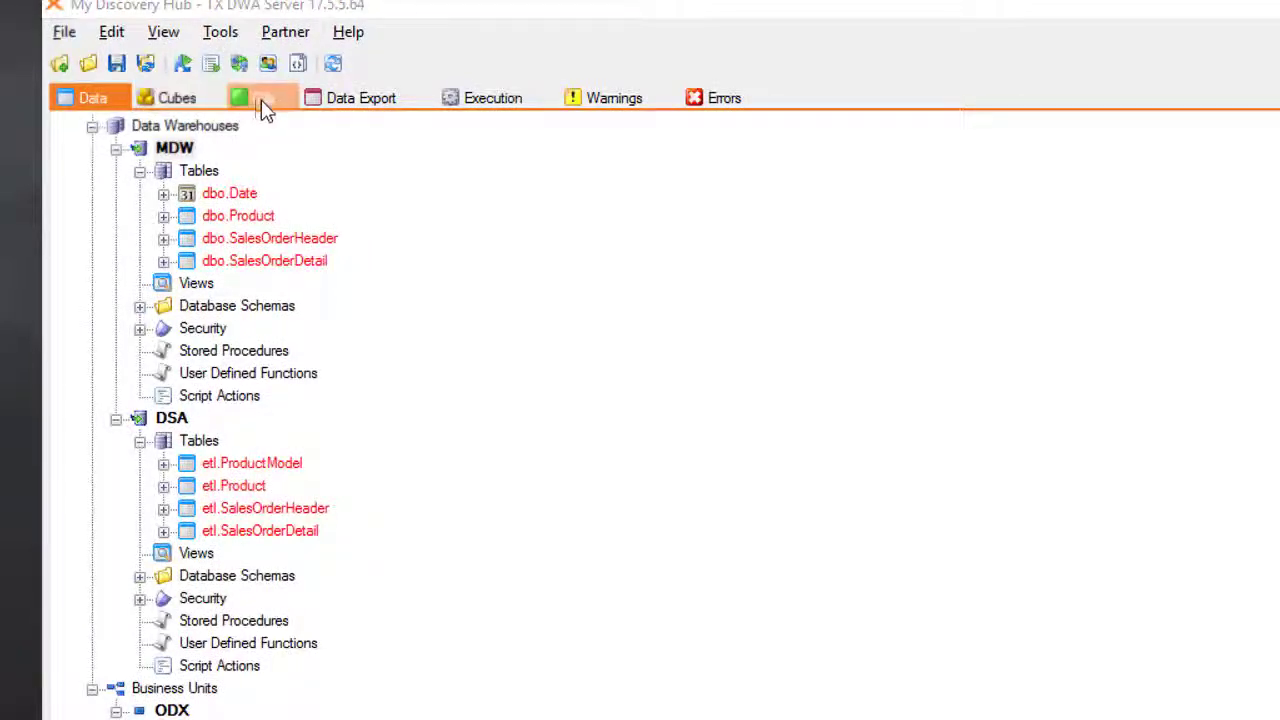
# Step: Add a Qlik model named Sales that keeps the default project settings
pyautogui.click(286, 104)
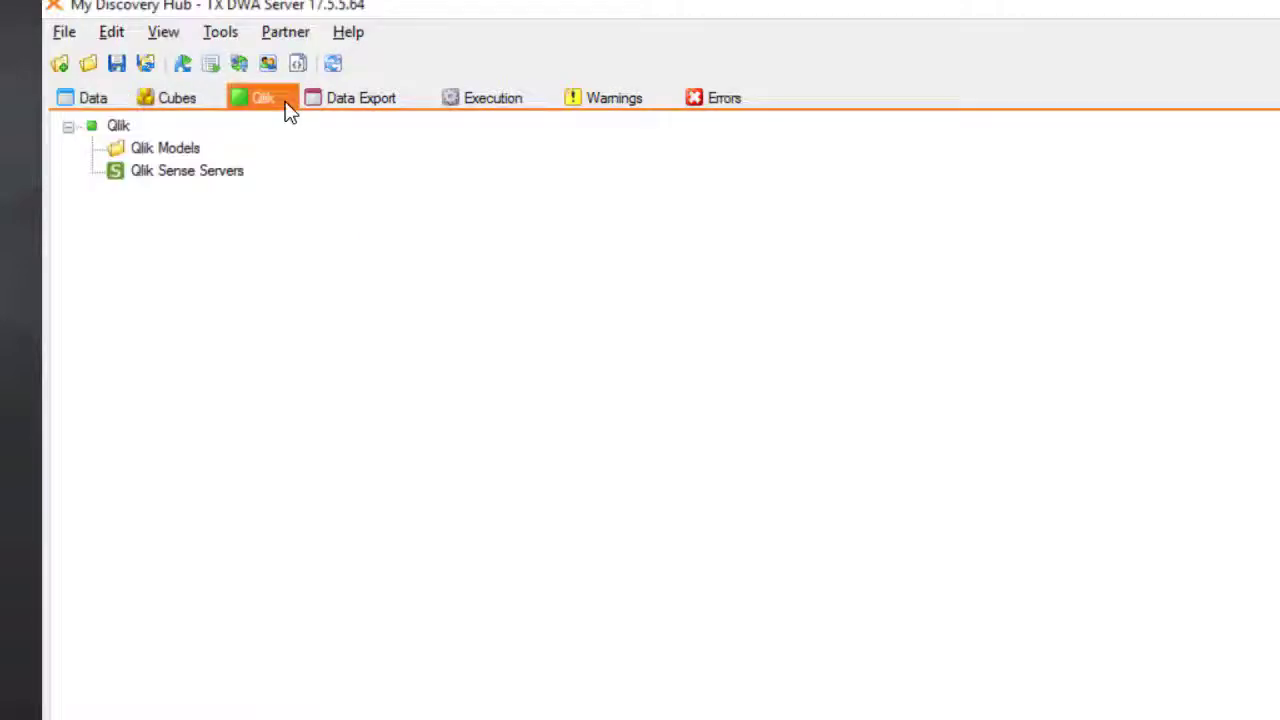
pyautogui.rightClick(172, 157)
pyautogui.click(240, 176)
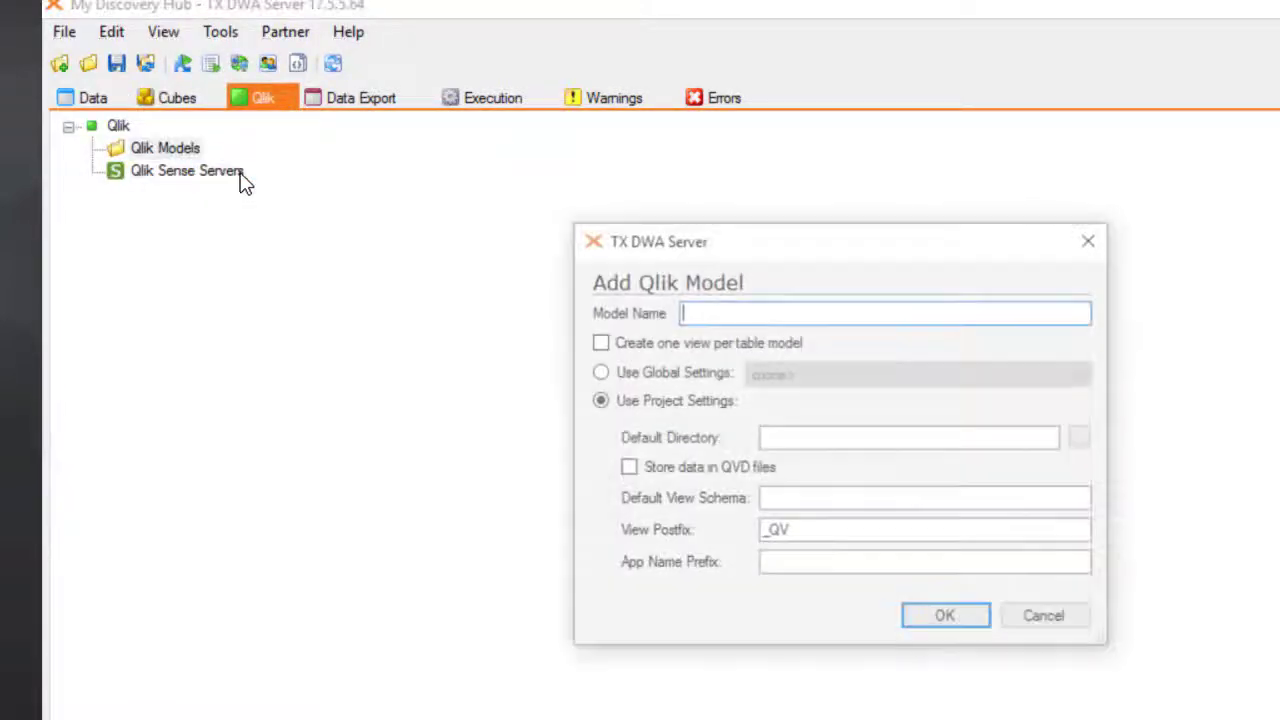
pyautogui.write('Sales')
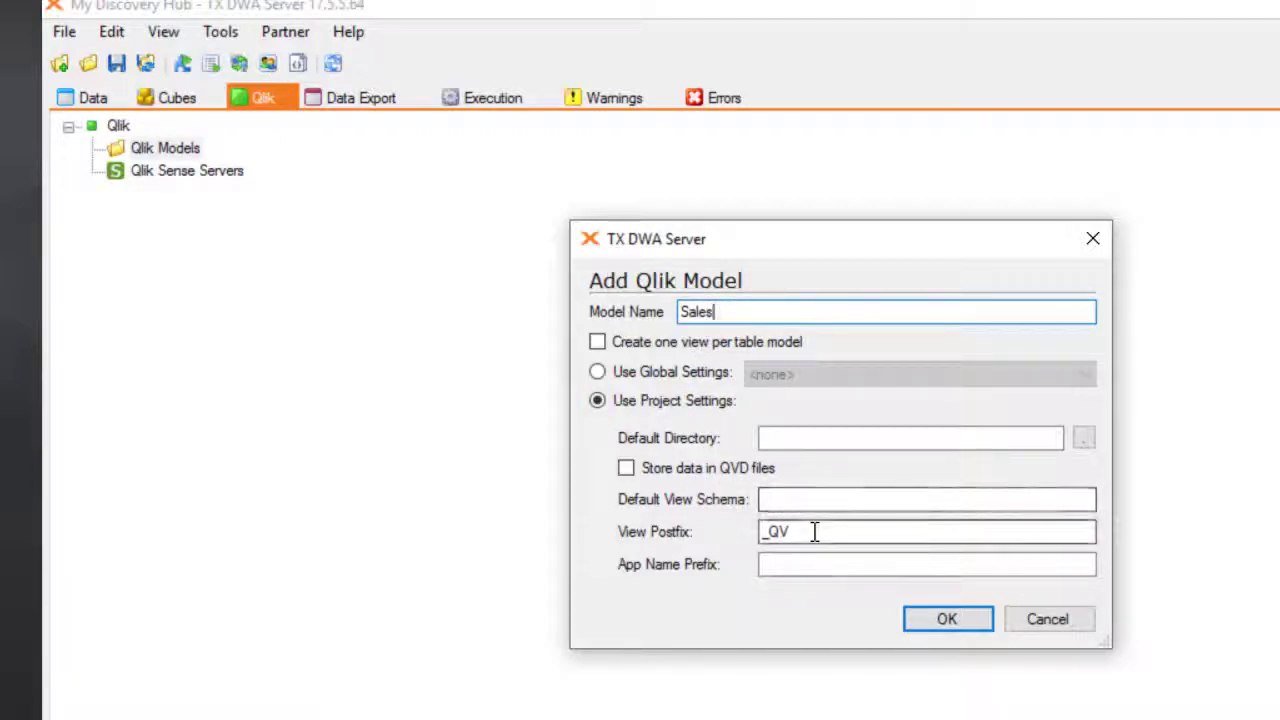
pyautogui.click(933, 622)
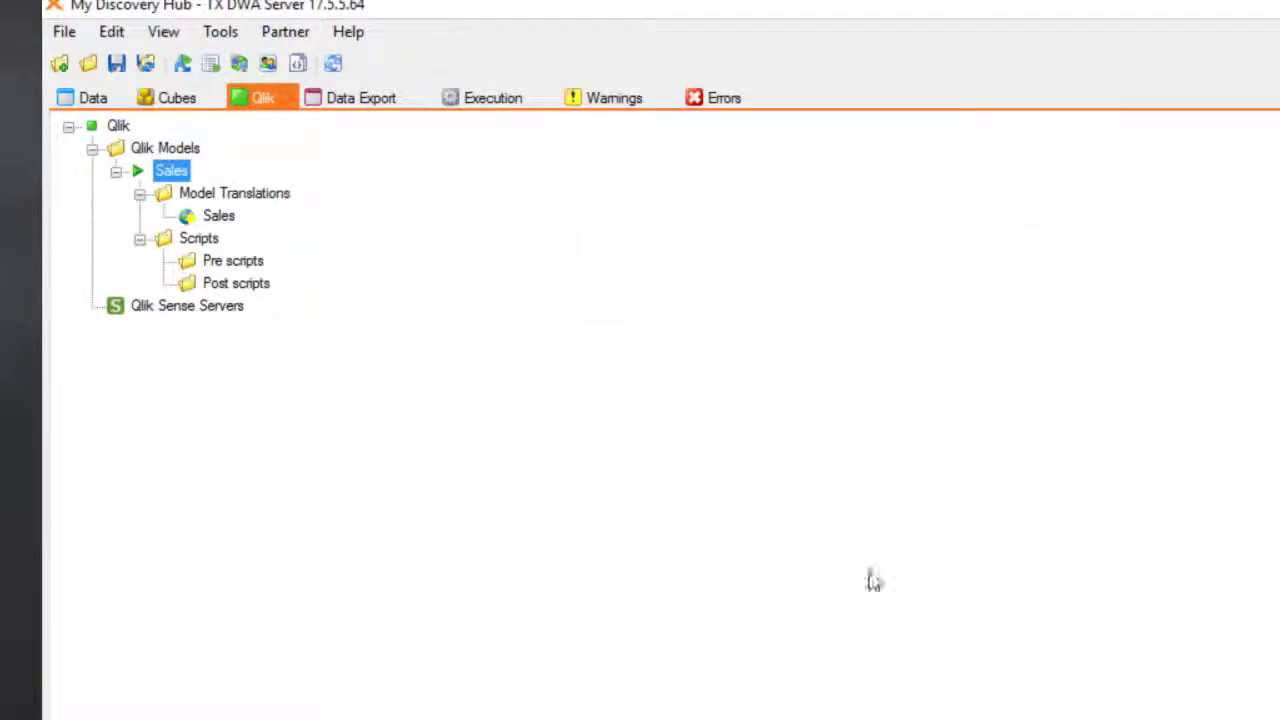
# Step: Open the MDW data in a separate window from the Sales Qlik model
pyautogui.rightClick(187, 177)
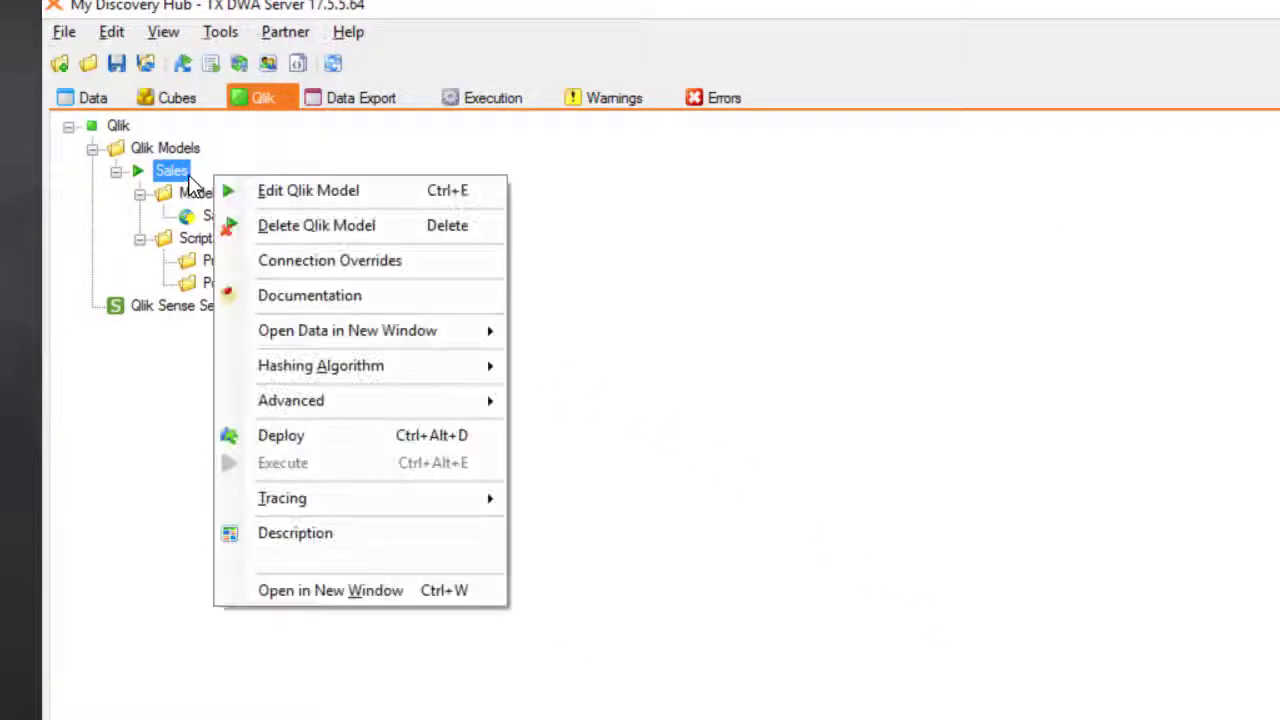
pyautogui.moveTo(385, 338)
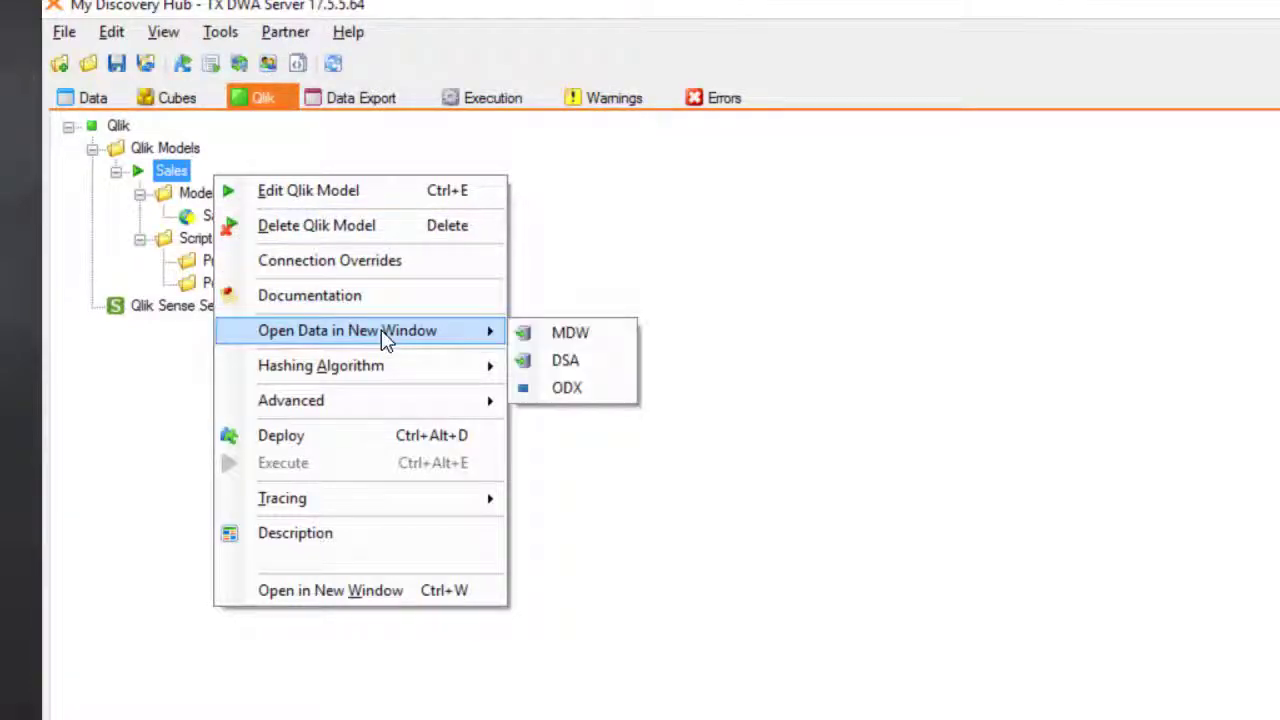
pyautogui.click(585, 336)
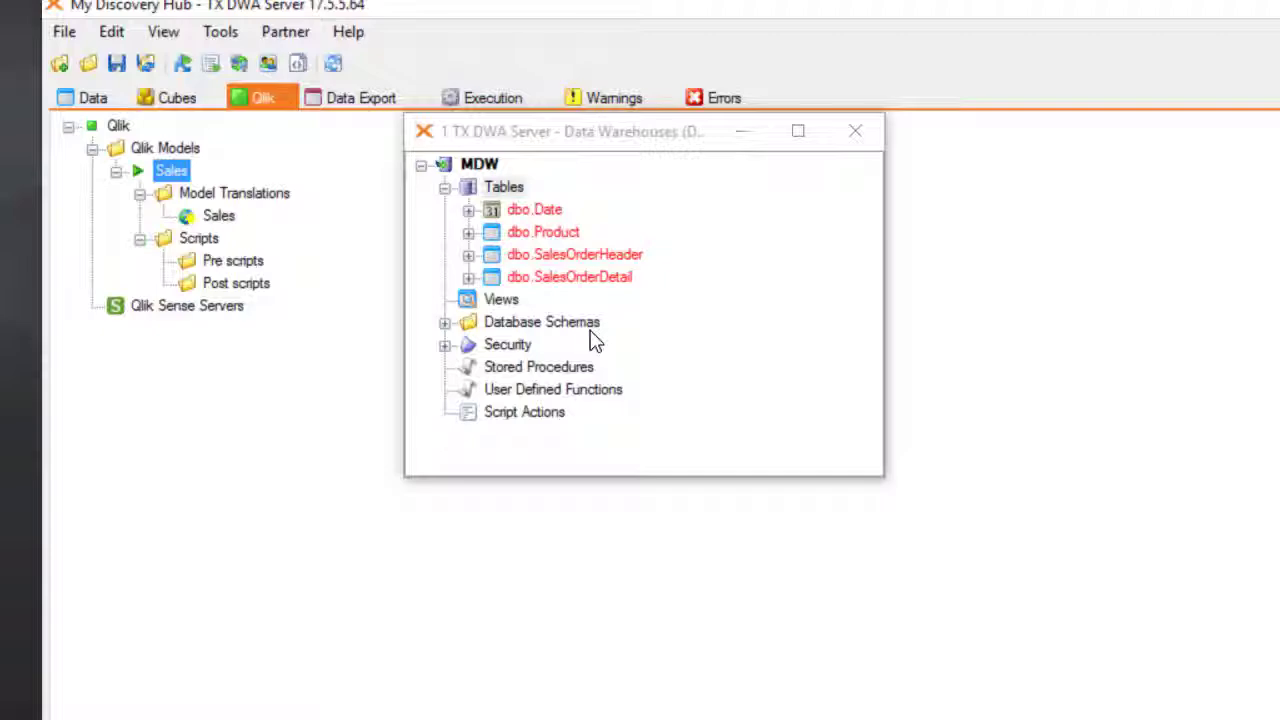
# Step: Add the MDW Date table to the Sales model with only the DisplayDate field, named Order Date
pyautogui.moveTo(520, 218); pyautogui.dragTo(180, 178)
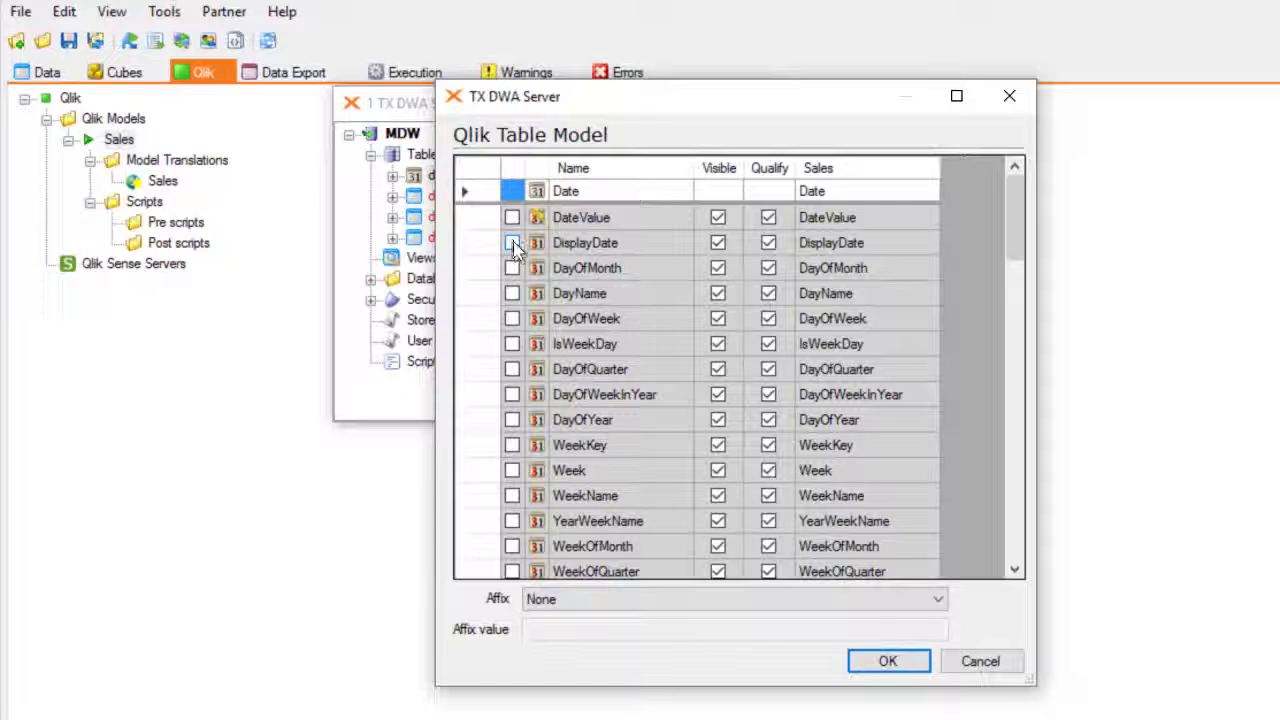
pyautogui.click(598, 283)
pyautogui.click(797, 194)
pyautogui.write('Order')
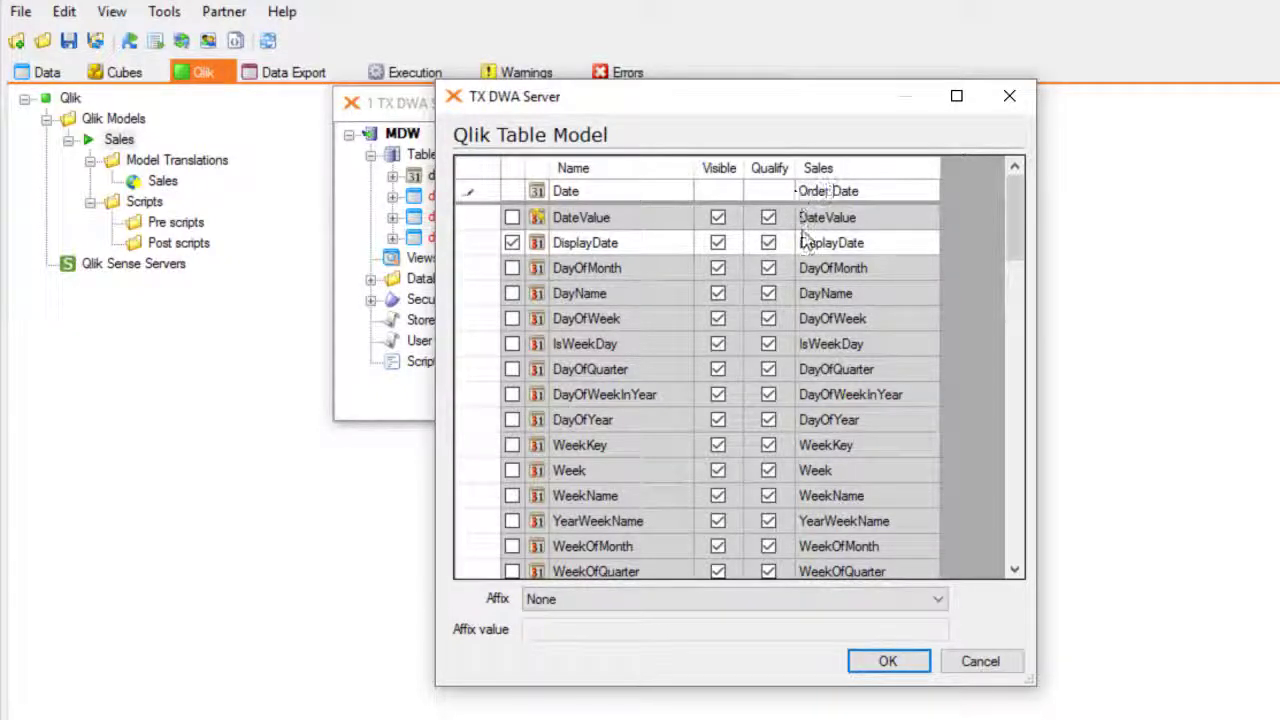
pyautogui.click(905, 662)
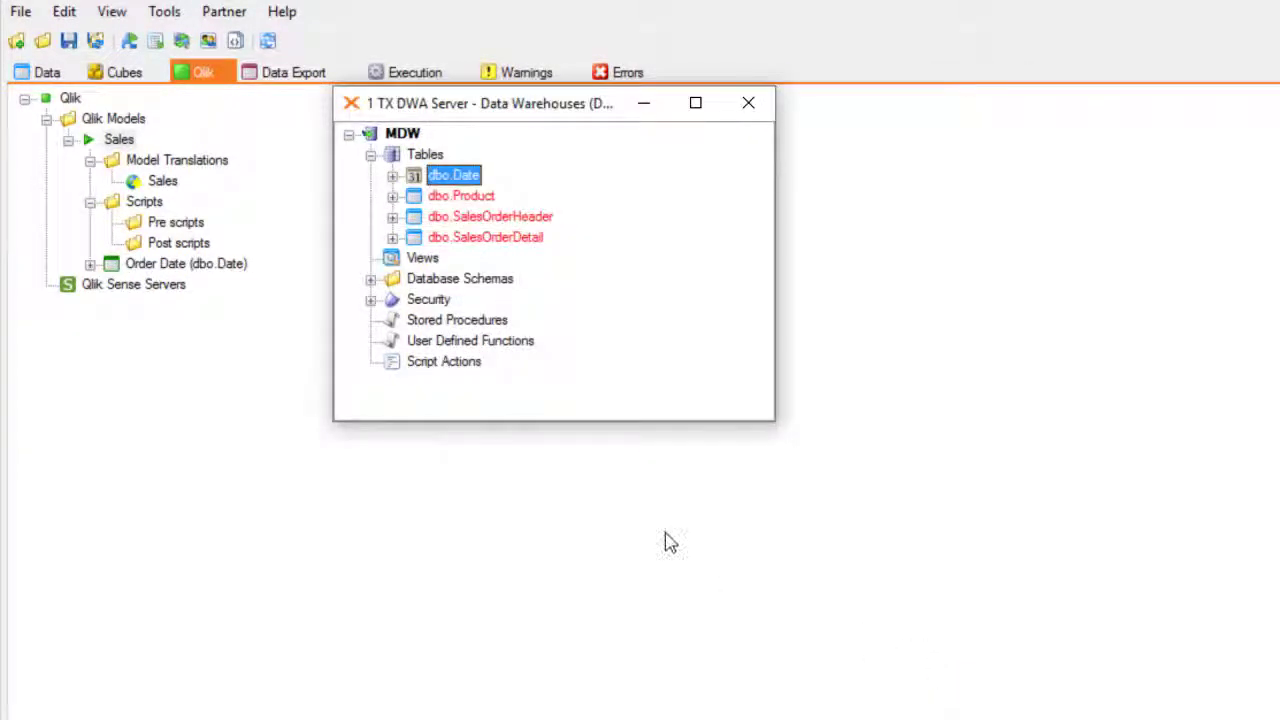
# Step: Add the MDW Date table to the Sales model again with only the DisplayDate field, named Ship Date
pyautogui.moveTo(395, 176); pyautogui.dragTo(96, 145)
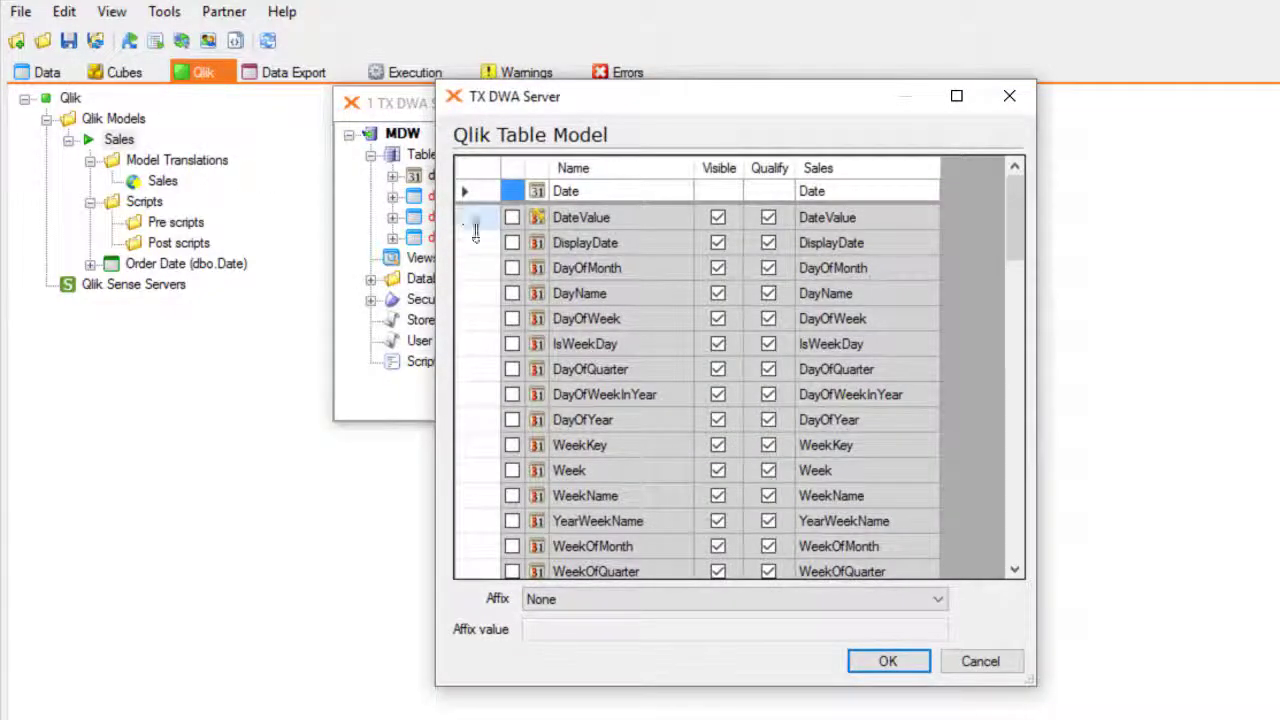
pyautogui.click(512, 243)
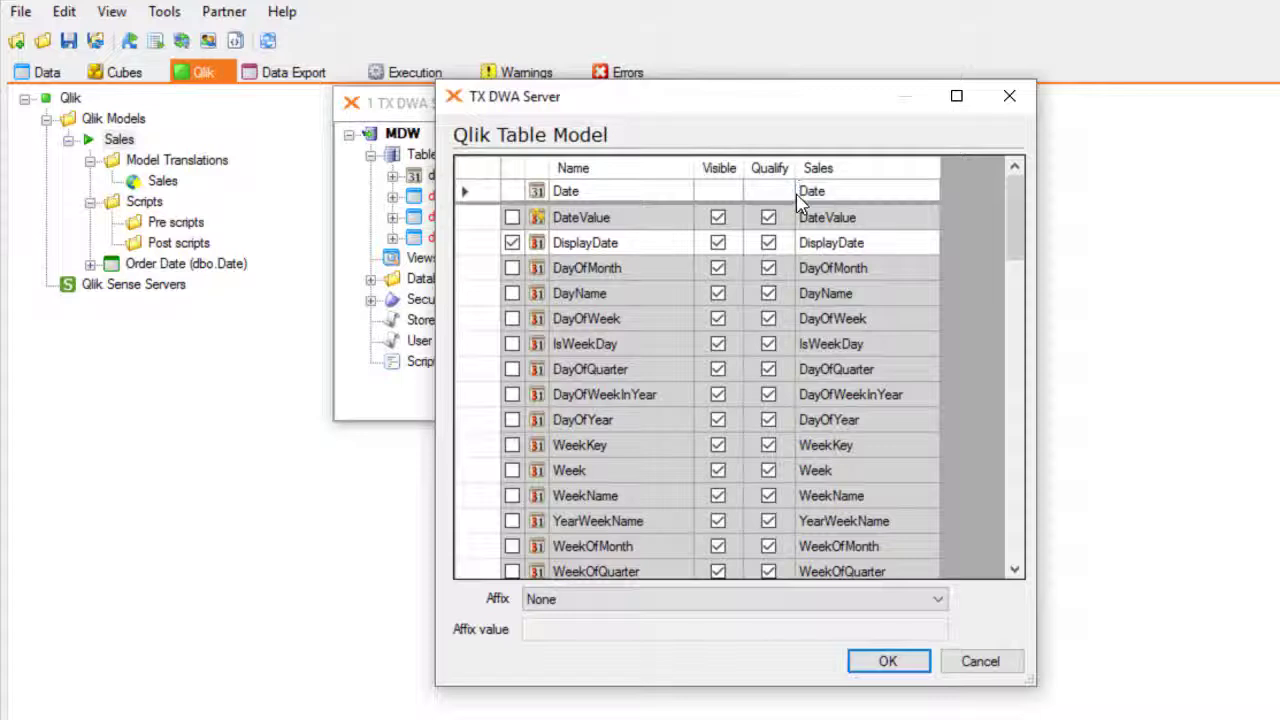
pyautogui.click(888, 661)
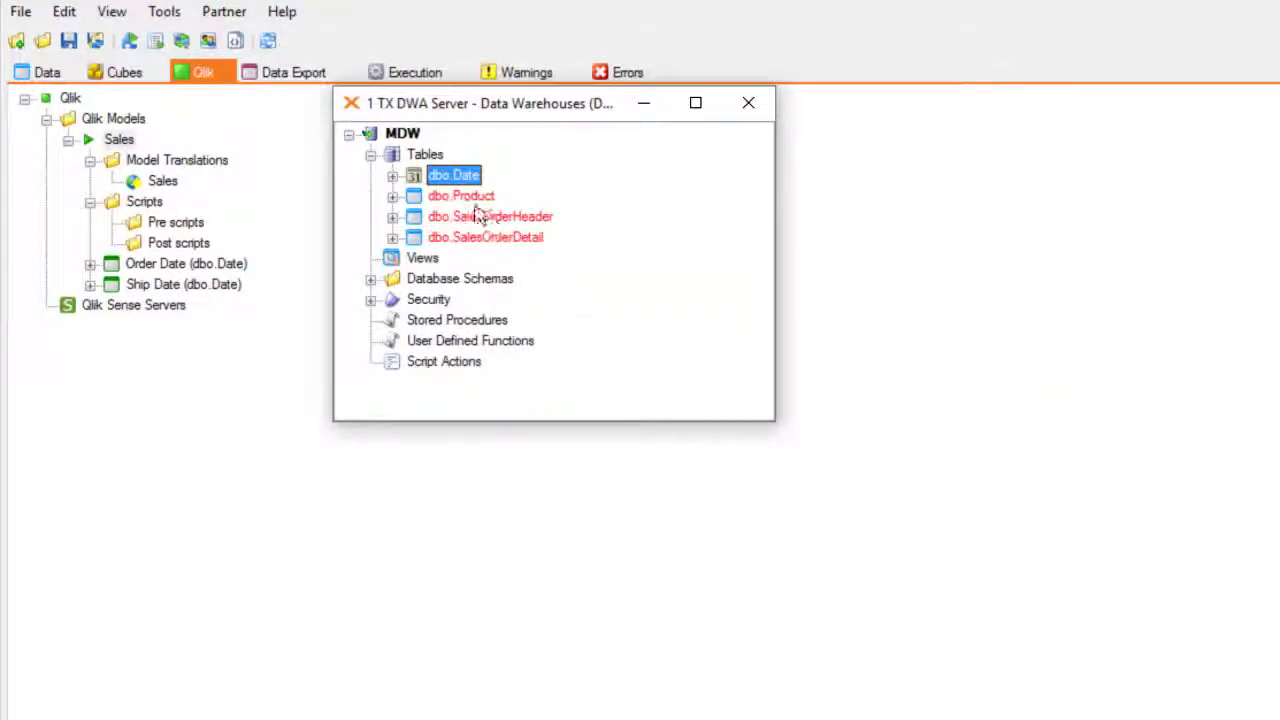
# Step: Add the MDW Product table to the Sales model with only the Name, Color, Style and ModelName fields
pyautogui.moveTo(470, 199); pyautogui.dragTo(105, 149)
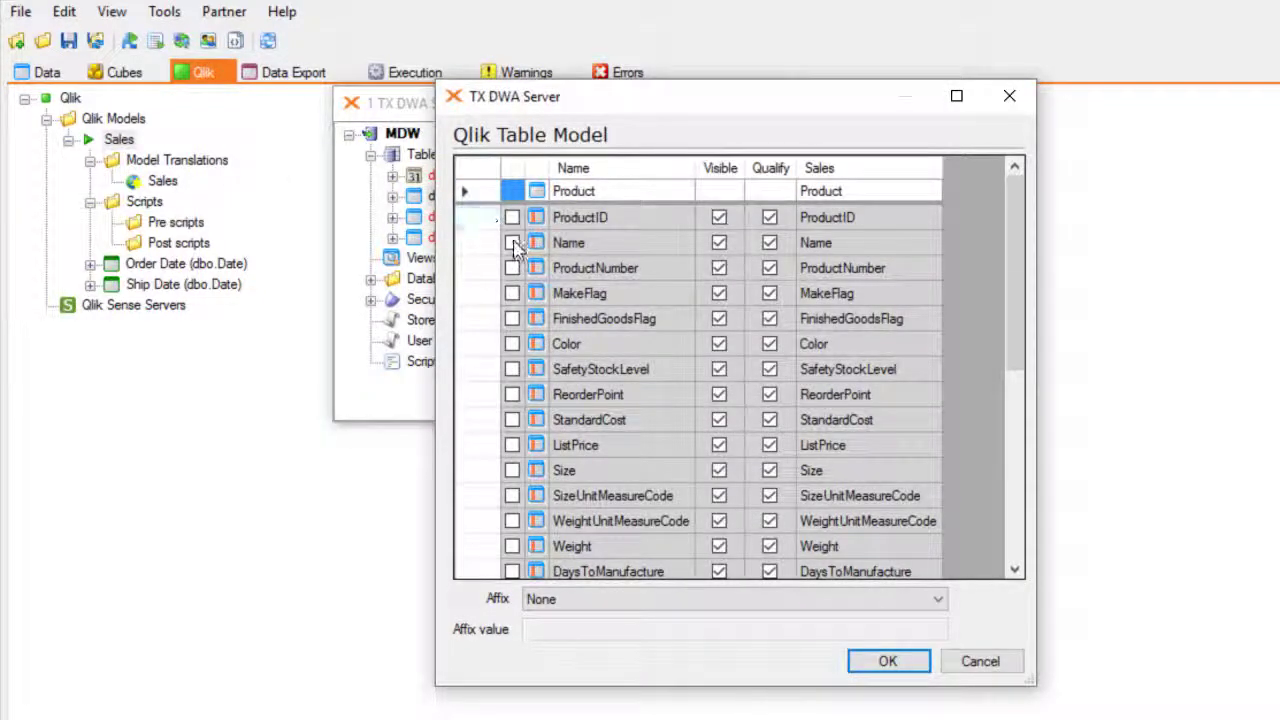
pyautogui.click(512, 243)
pyautogui.click(512, 345)
pyautogui.scroll(-3, 510, 360)
pyautogui.click(512, 420)
pyautogui.scroll(-2, 512, 422)
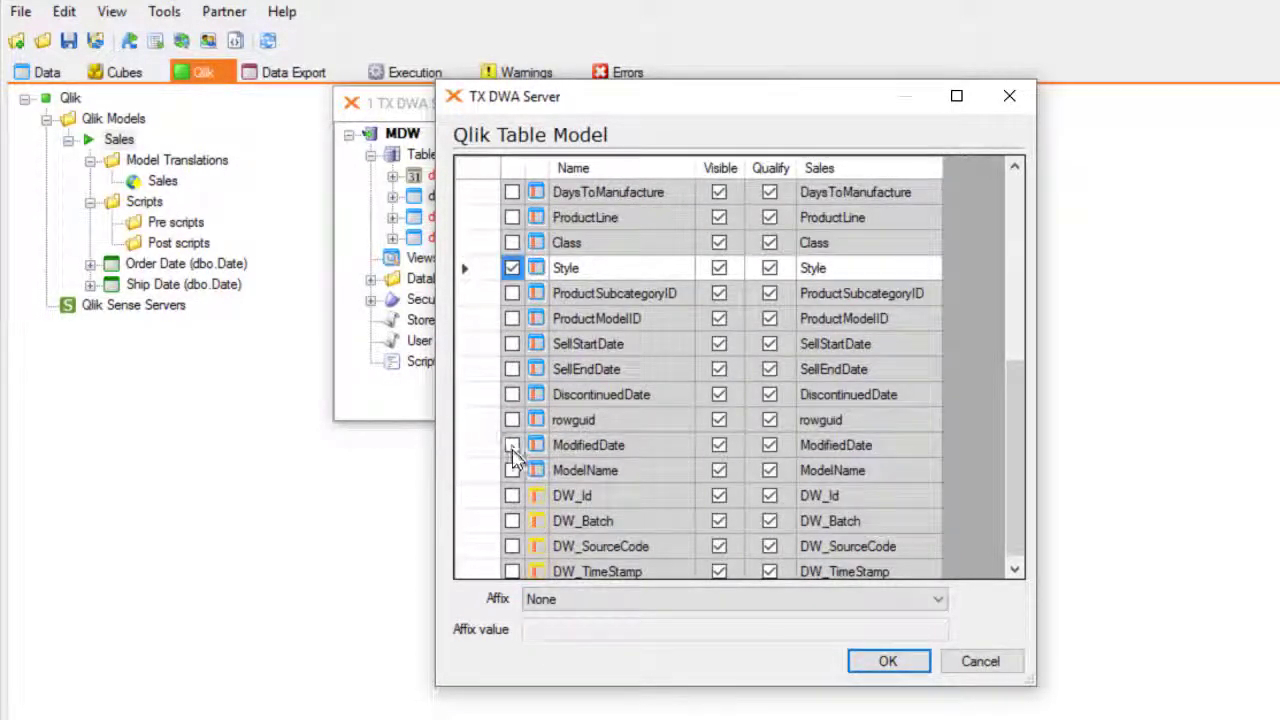
pyautogui.click(512, 470)
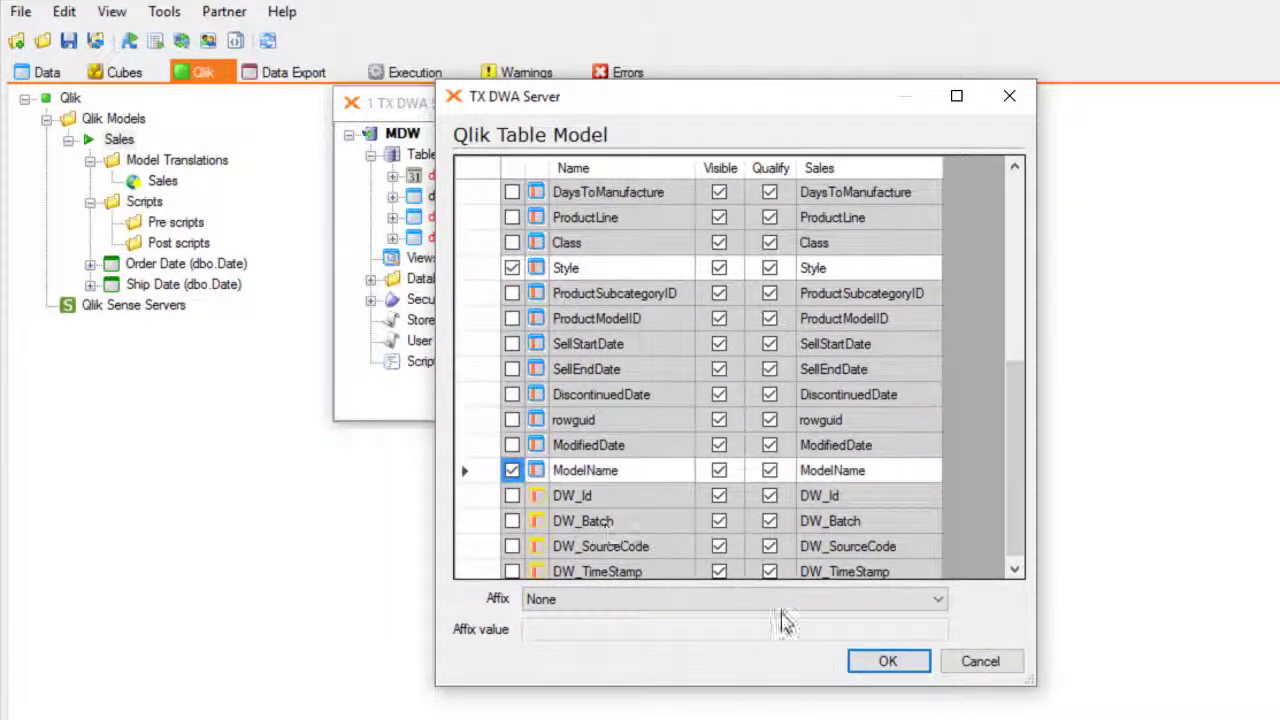
pyautogui.click(868, 662)
# Step: Add the MDW SalesOrderDetail table to the Sales model with only the SalesOrderID, OrderQty, LineTotal and GrossLineTotal fields
pyautogui.moveTo(448, 239); pyautogui.dragTo(348, 208)
pyautogui.moveTo(172, 152); pyautogui.dragTo(124, 140)
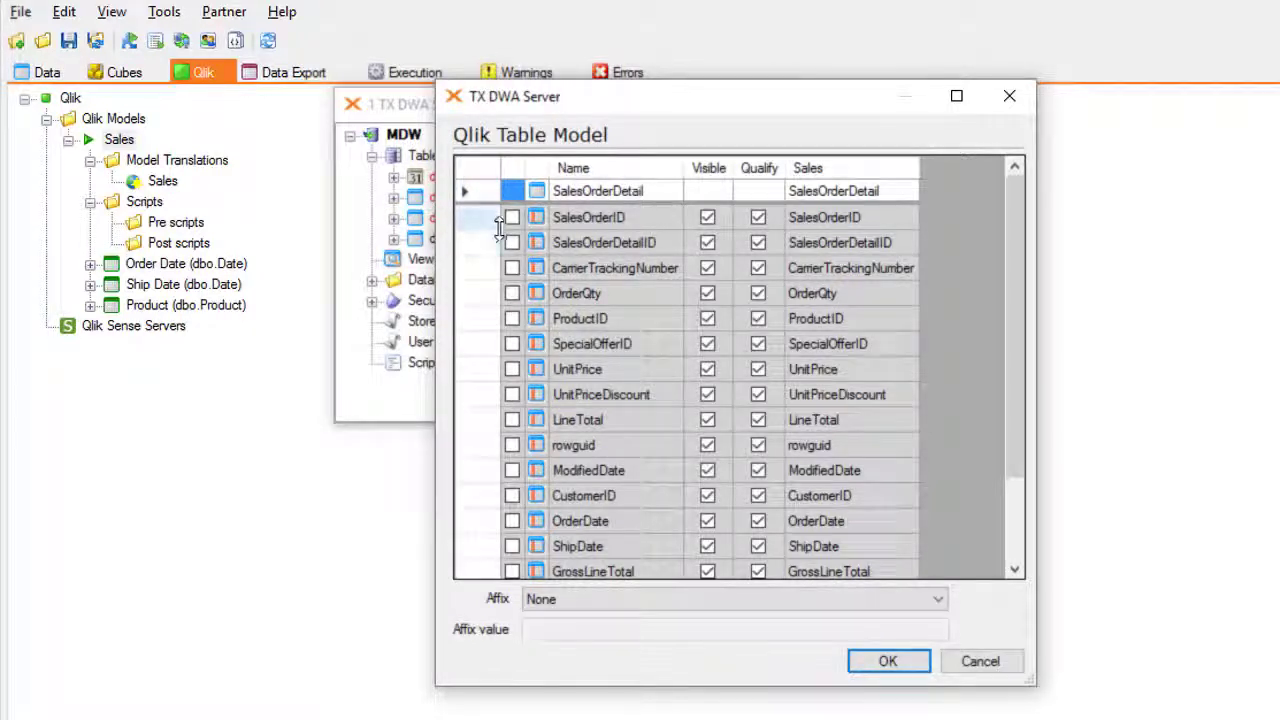
pyautogui.click(512, 218)
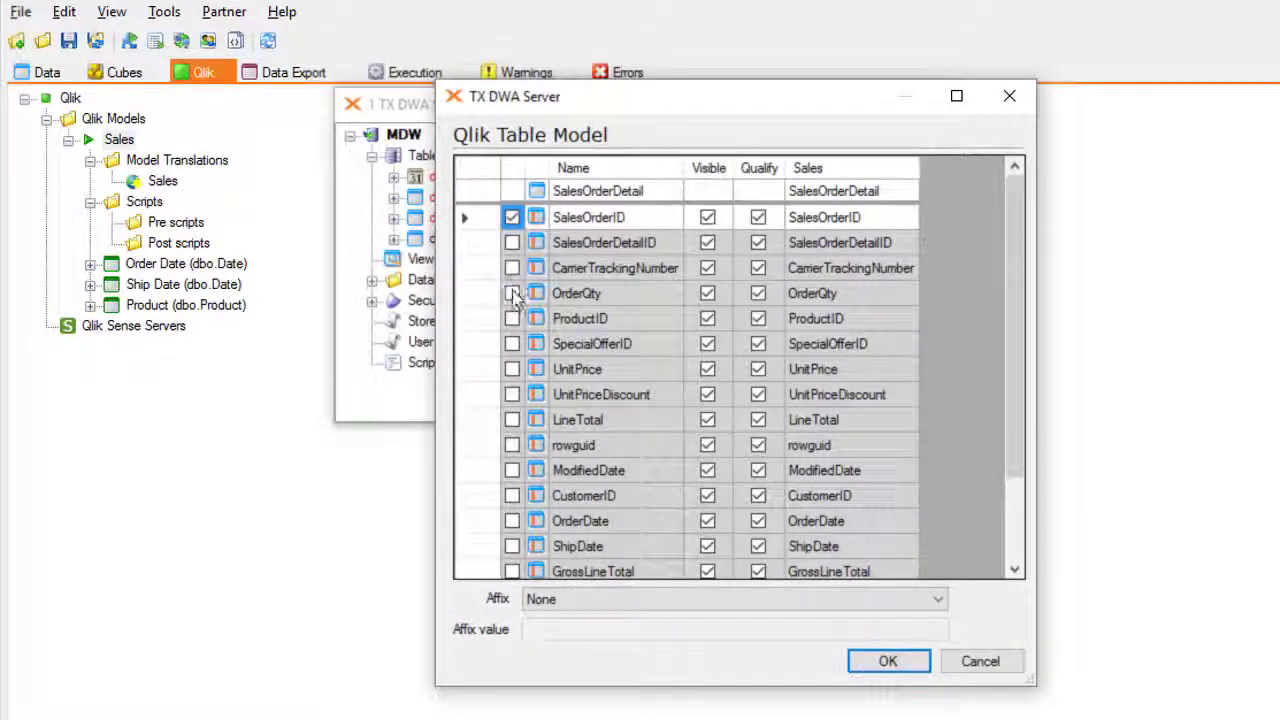
pyautogui.click(512, 293)
pyautogui.click(512, 420)
pyautogui.scroll(-2, 515, 428)
pyautogui.click(512, 445)
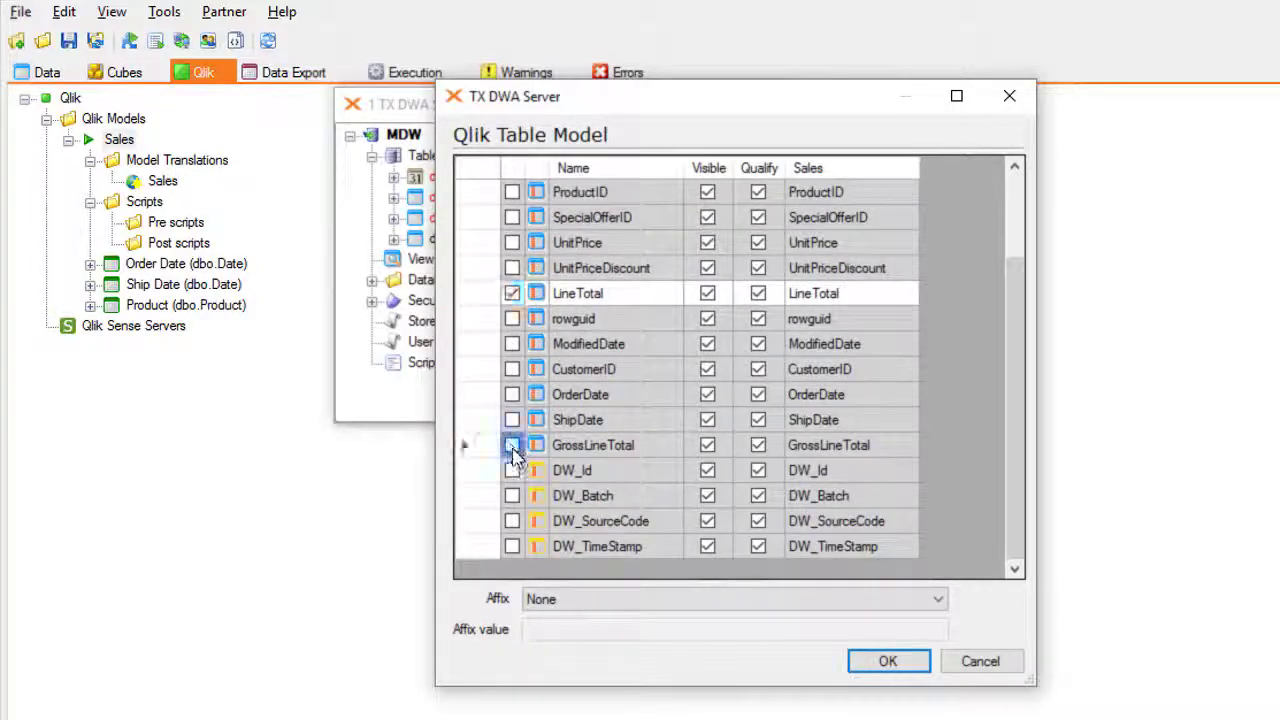
pyautogui.click(886, 662)
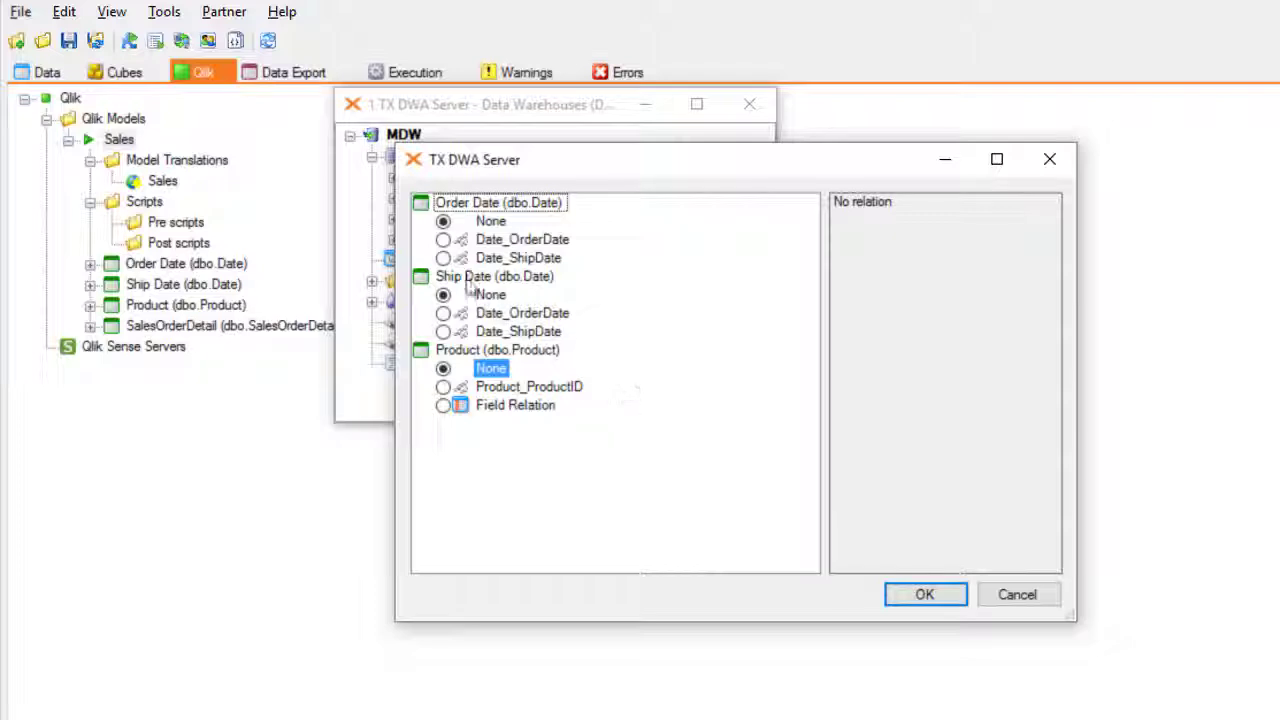
# Step: Relate SalesOrderDetail to Order Date by Date_OrderDate, Ship Date by Date_ShipDate and Product by Product_ProductID, and close the MDW window
pyautogui.click(443, 240)
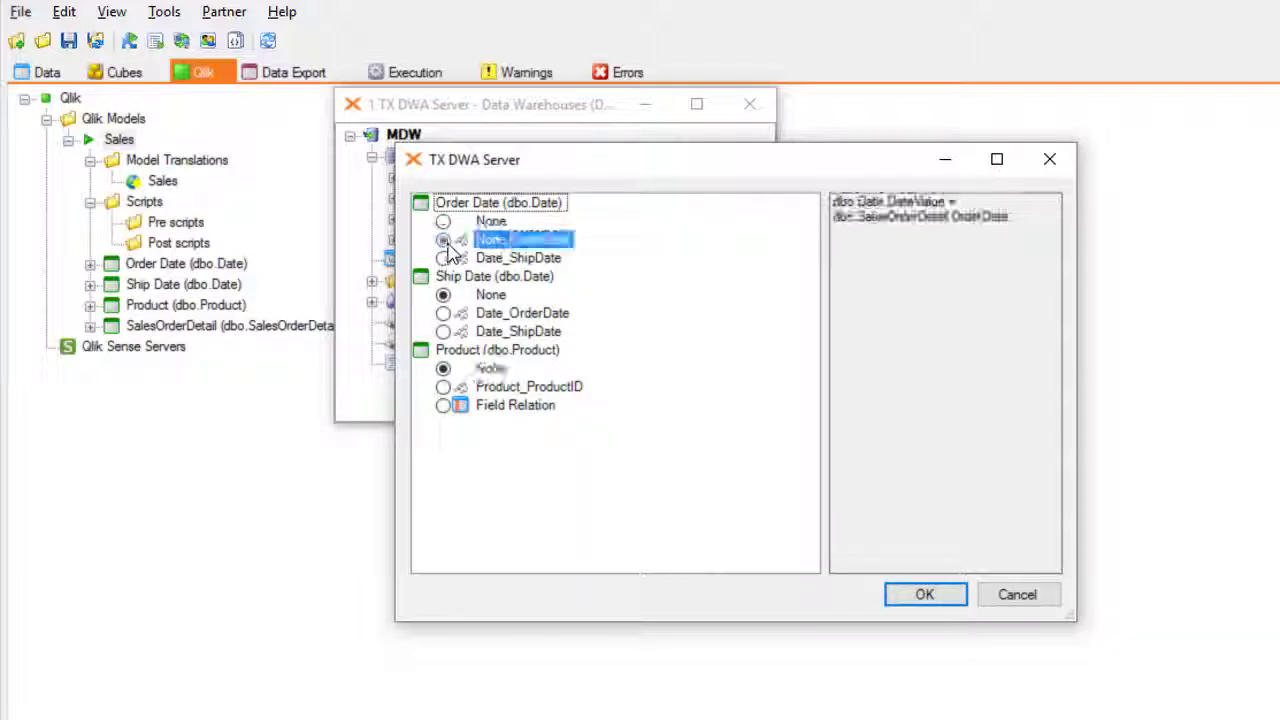
pyautogui.click(443, 332)
pyautogui.click(443, 387)
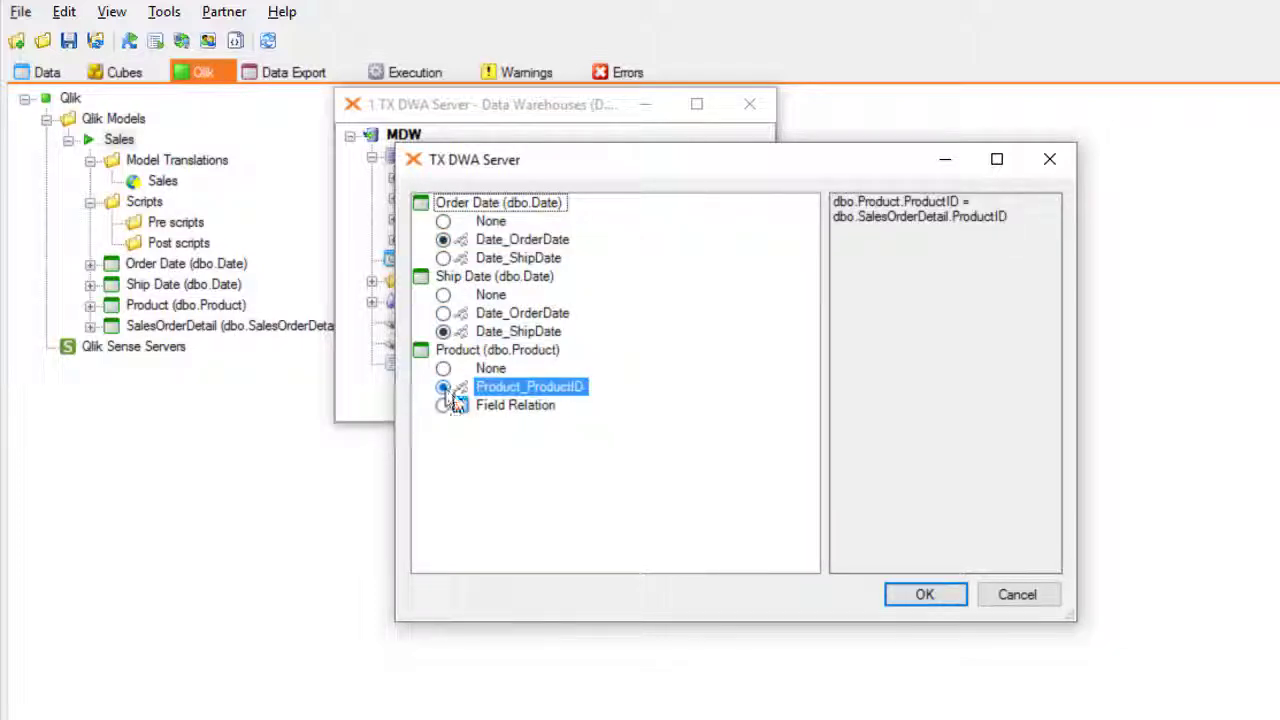
pyautogui.click(925, 600)
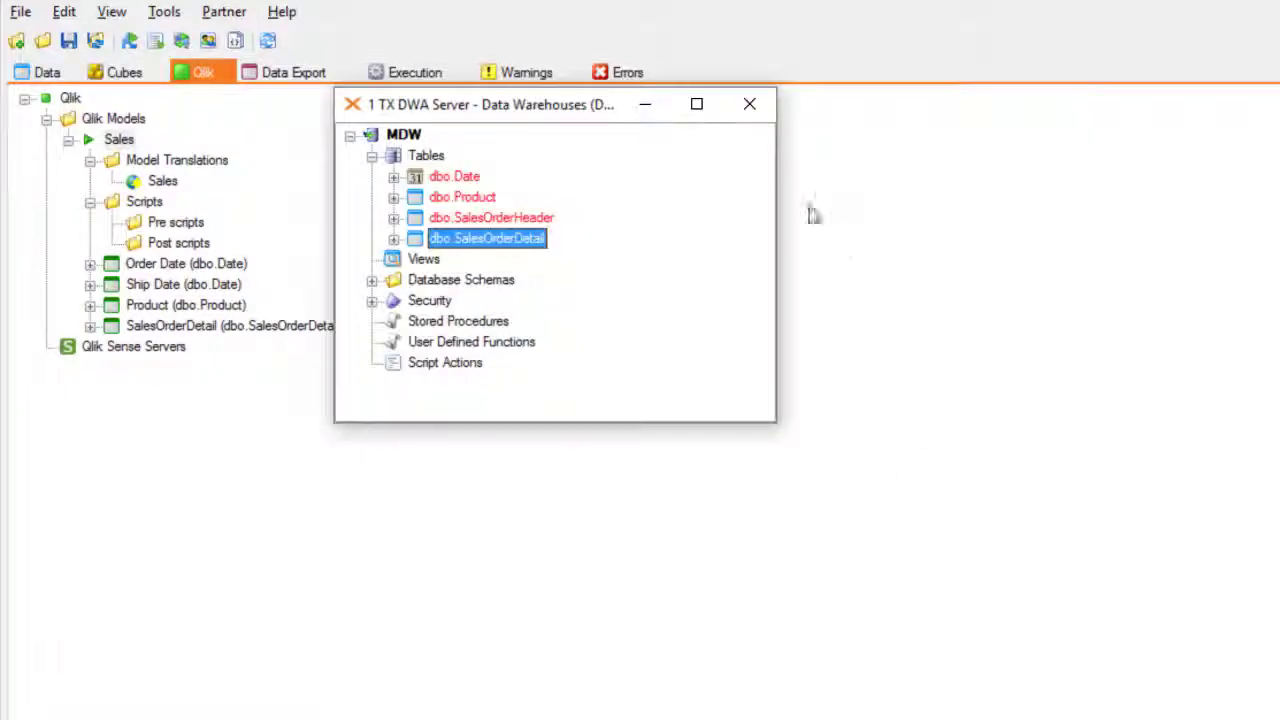
pyautogui.click(757, 112)
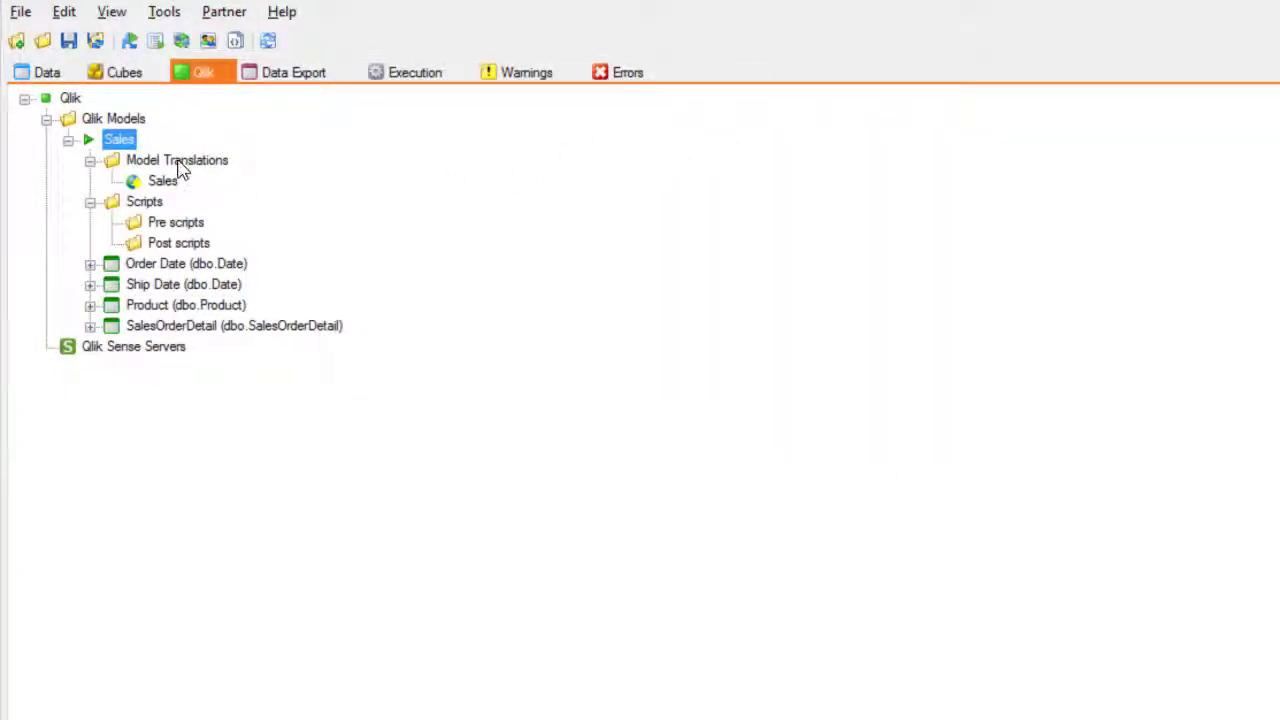
# Step: Deploy and execute the project with a version note about the created Sales model, viewing the run as a Gantt chart
pyautogui.click(129, 40)
pyautogui.click(656, 517)
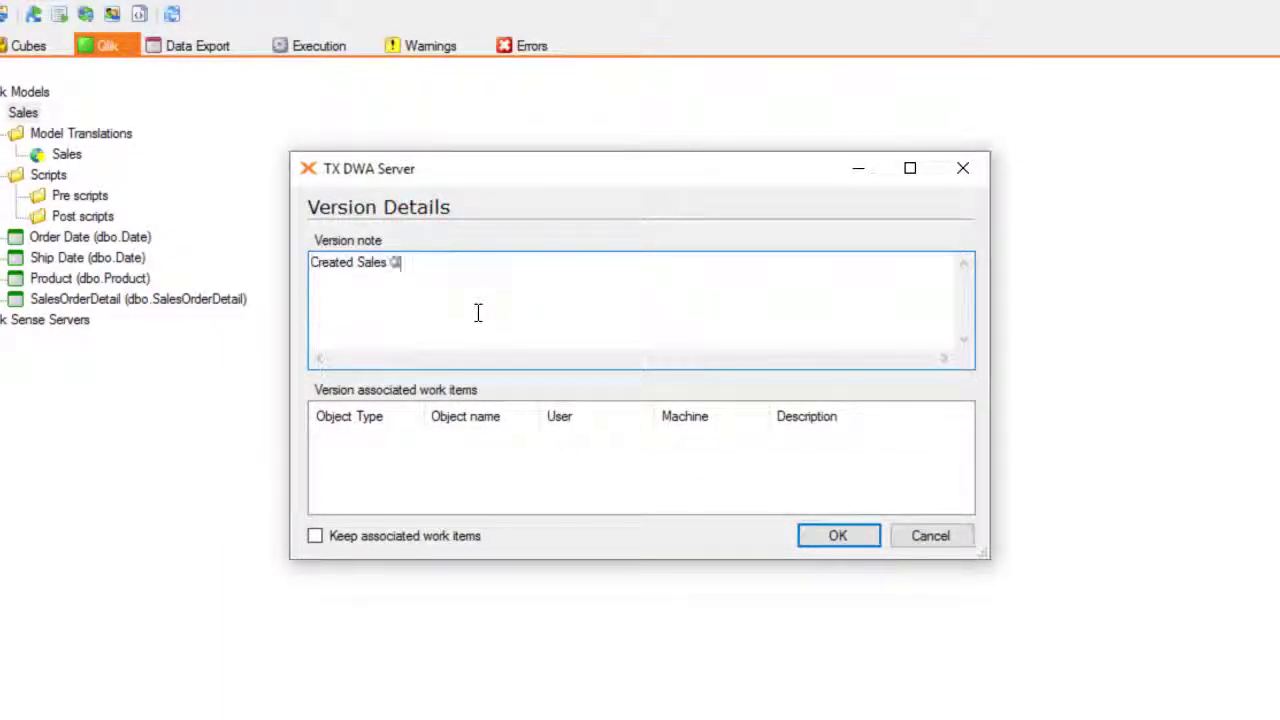
pyautogui.click(845, 536)
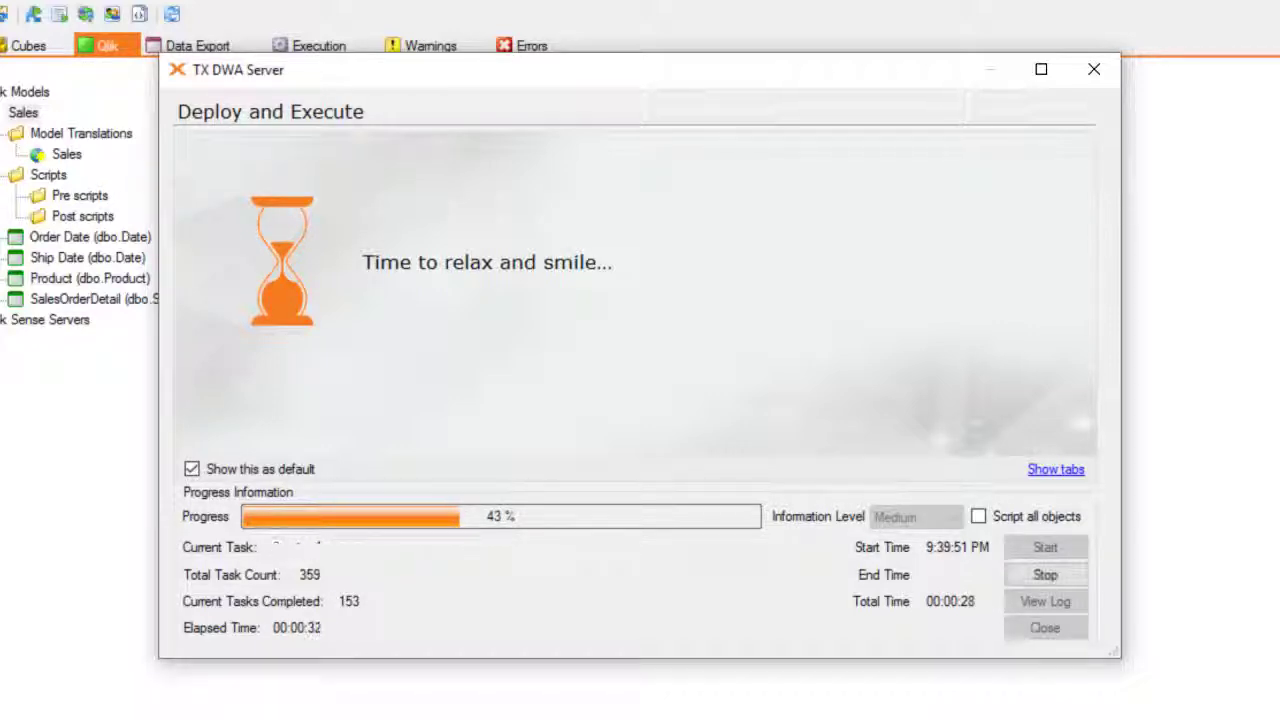
pyautogui.click(1056, 470)
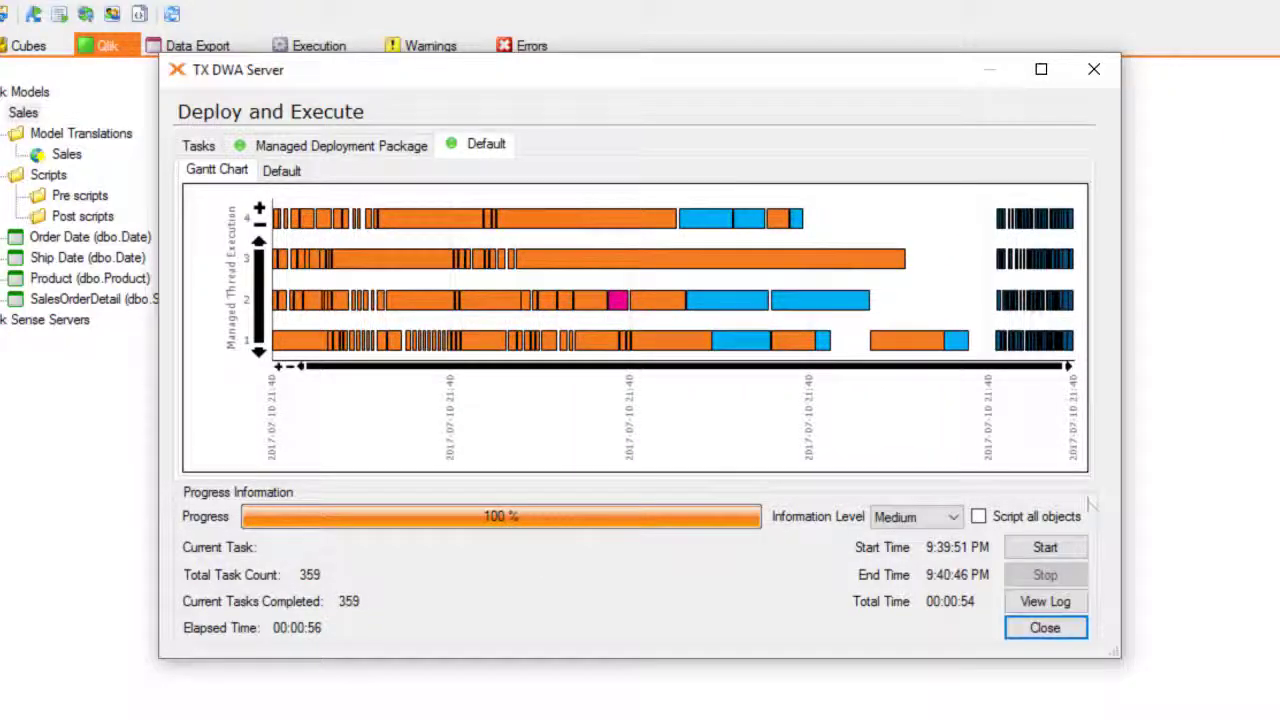
pyautogui.click(1065, 632)
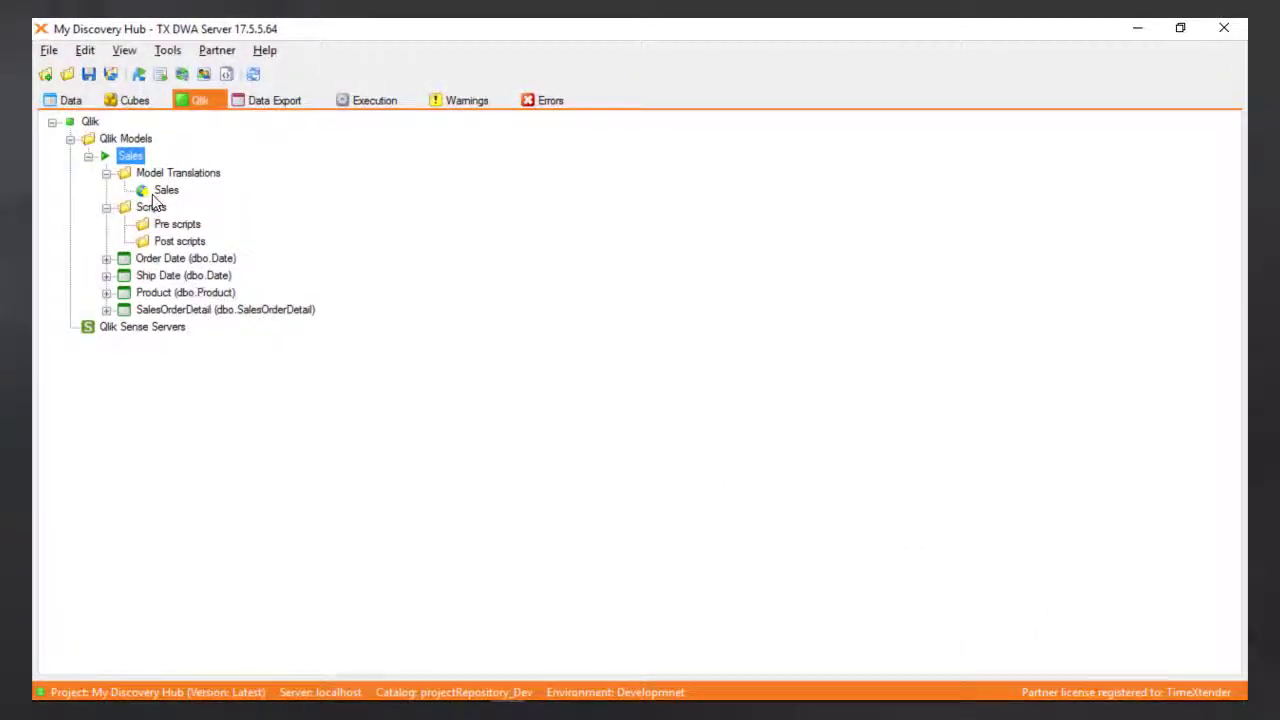
# Step: Create a Qlik Sense app named Sales from the Sales model translation, keeping login required
pyautogui.rightClick(166, 190)
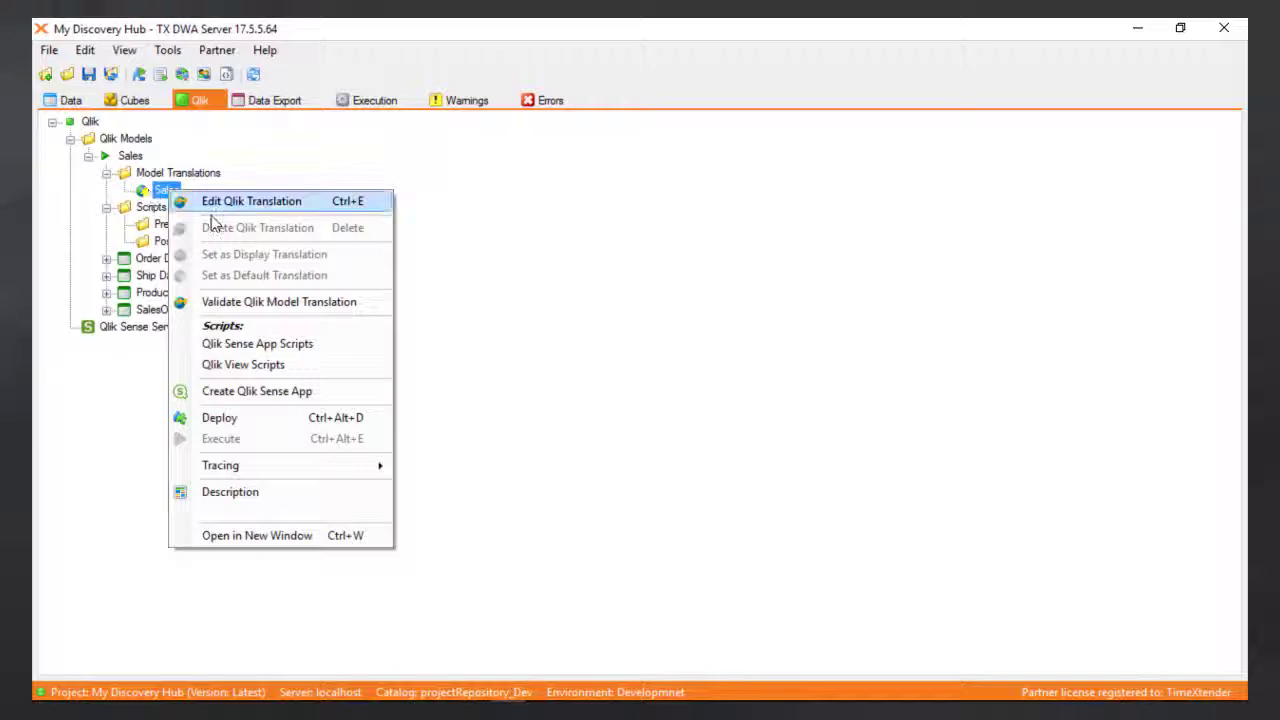
pyautogui.click(262, 392)
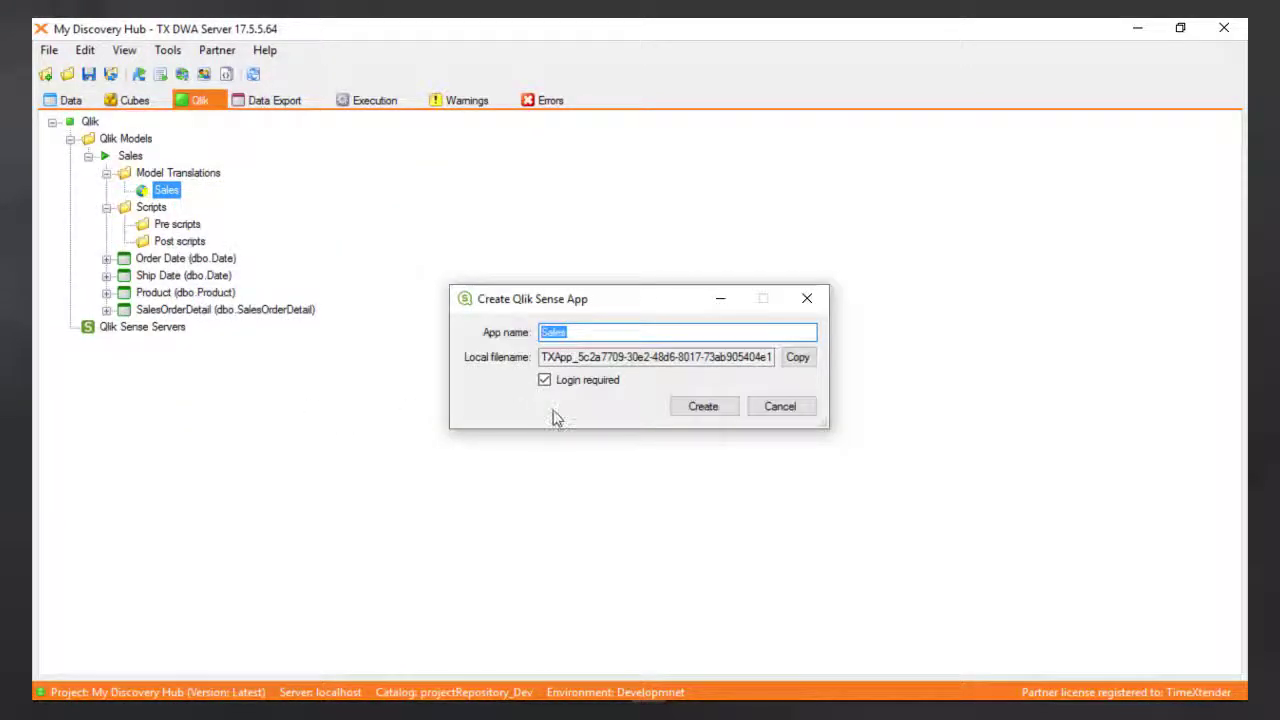
pyautogui.click(723, 404)
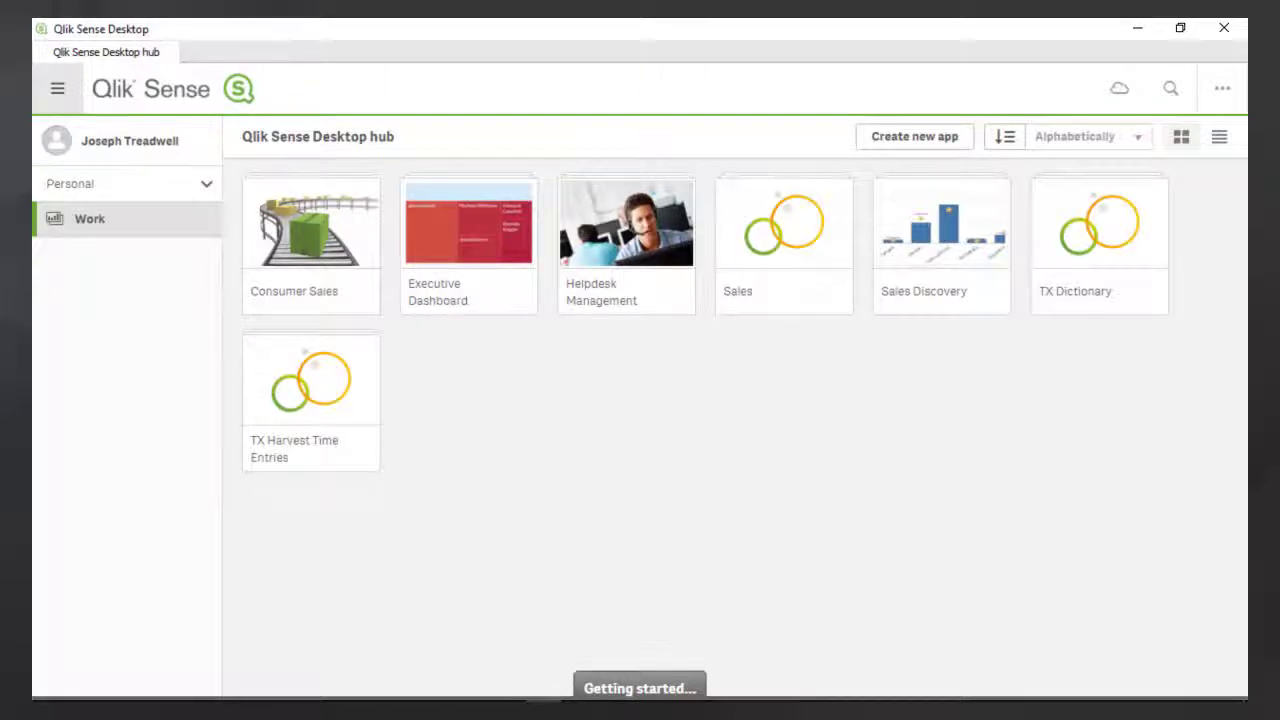
# Step: In Qlik Sense Desktop, open the Sales app and review its auto-generated TX DWA load script and data model
pyautogui.click(785, 280)
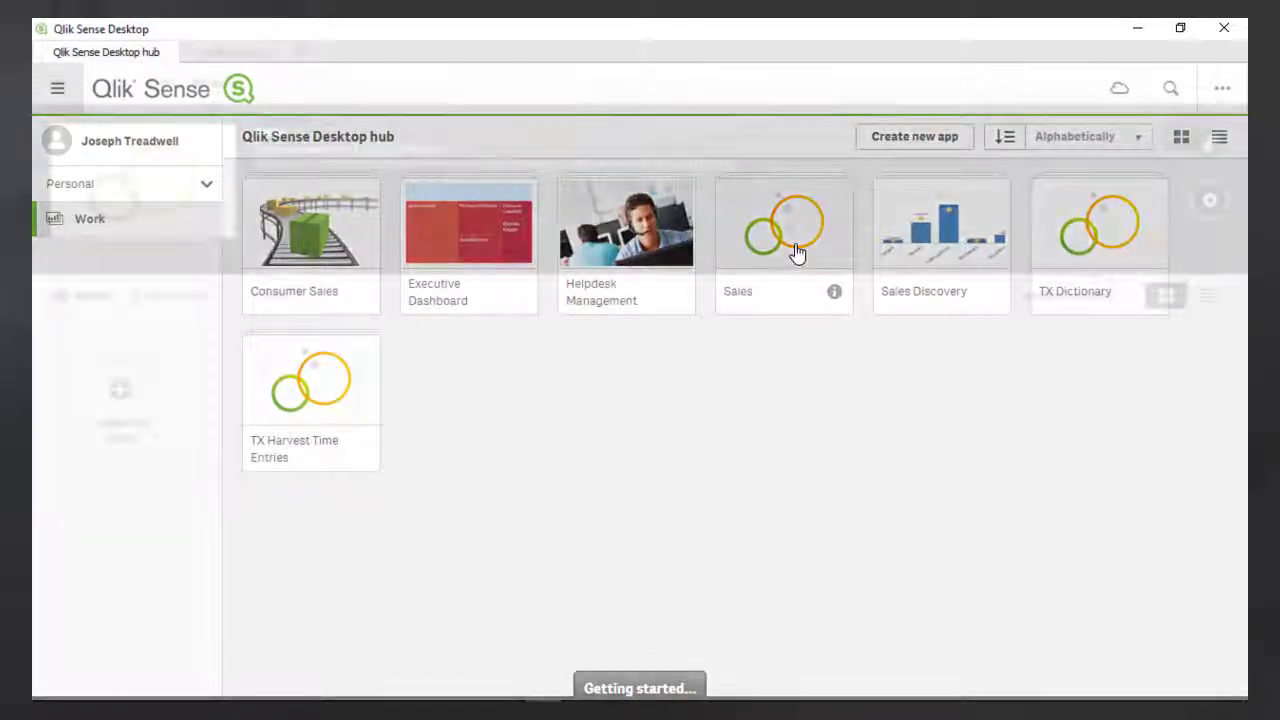
pyautogui.click(64, 84)
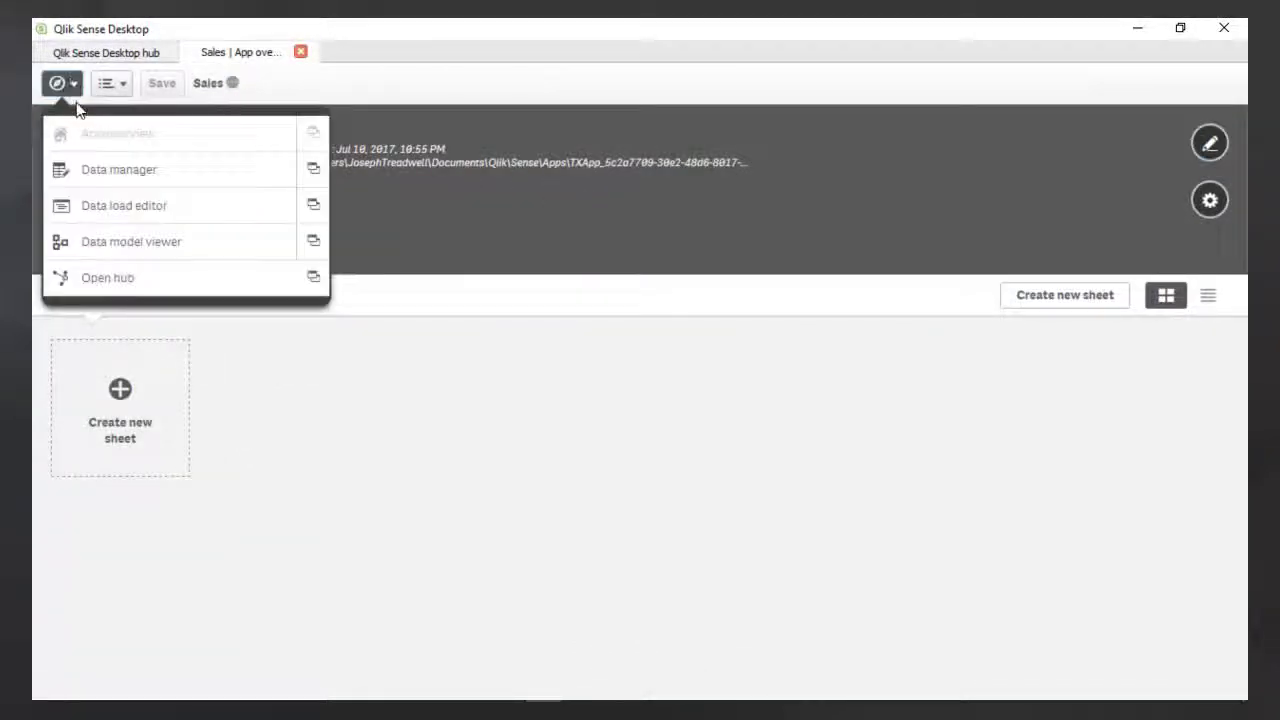
pyautogui.click(79, 202)
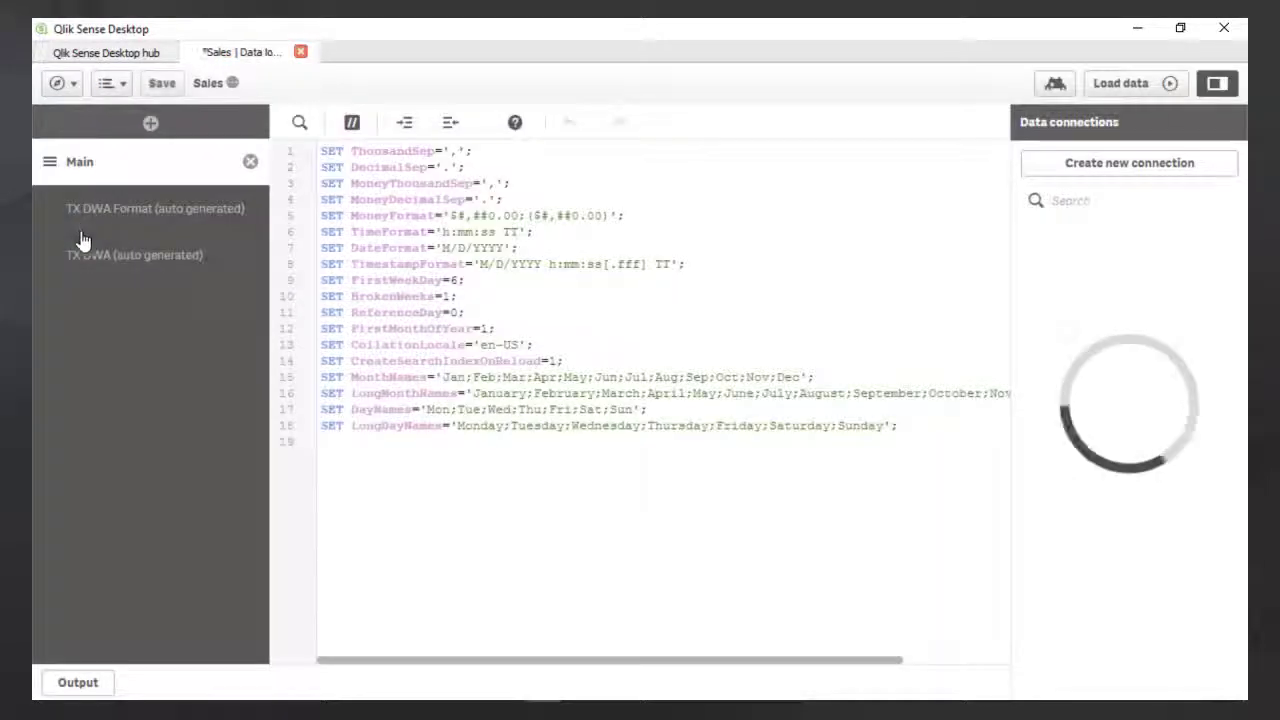
pyautogui.click(93, 258)
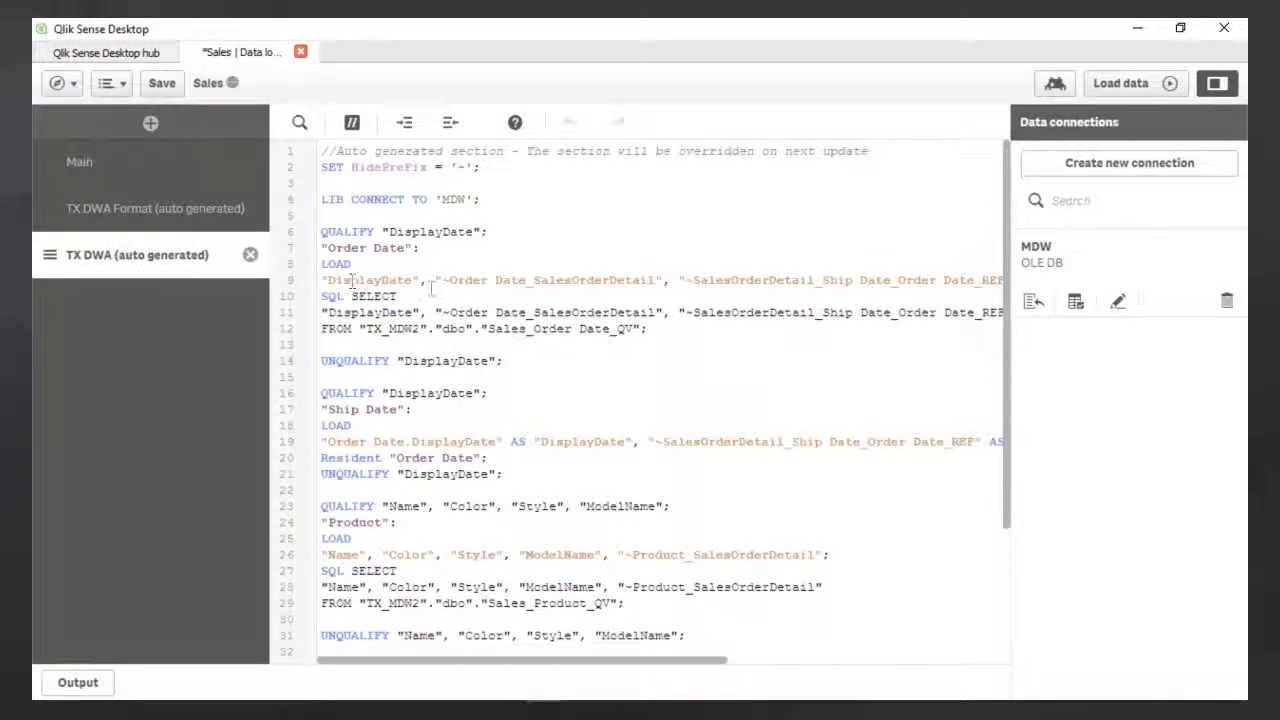
pyautogui.moveTo(443, 281); pyautogui.dragTo(662, 282)
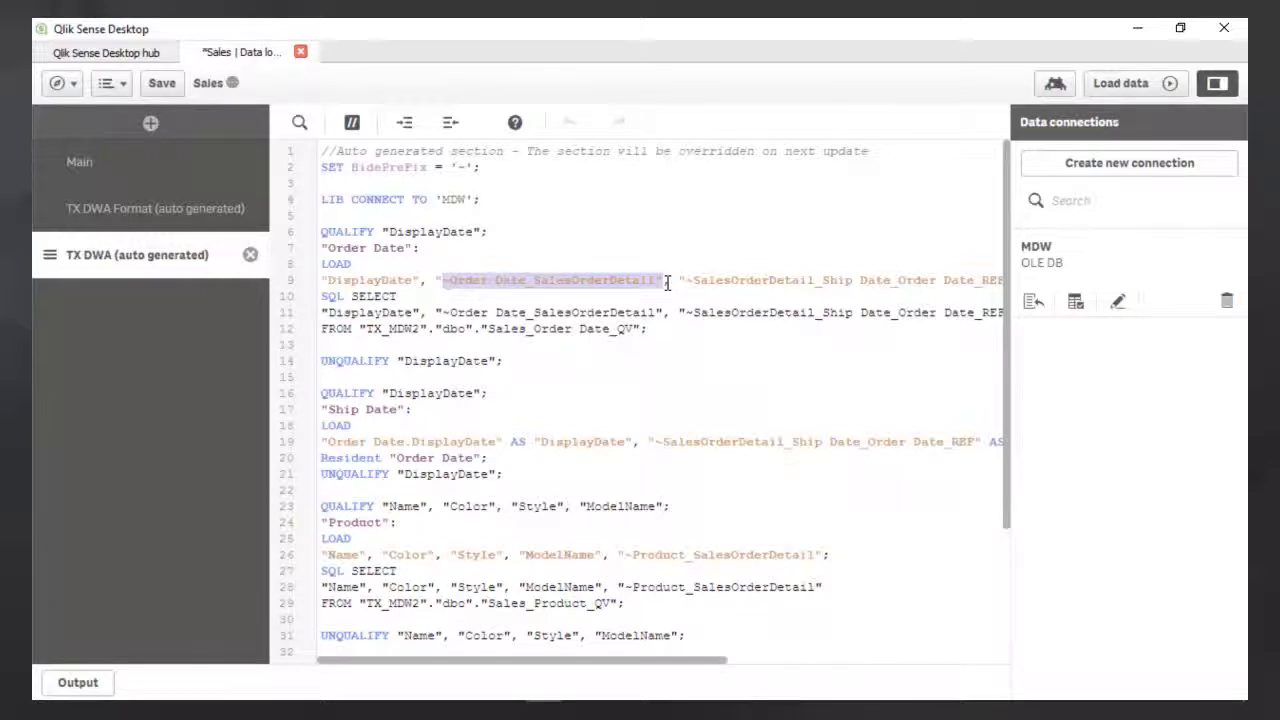
pyautogui.scroll(-3, 666, 281)
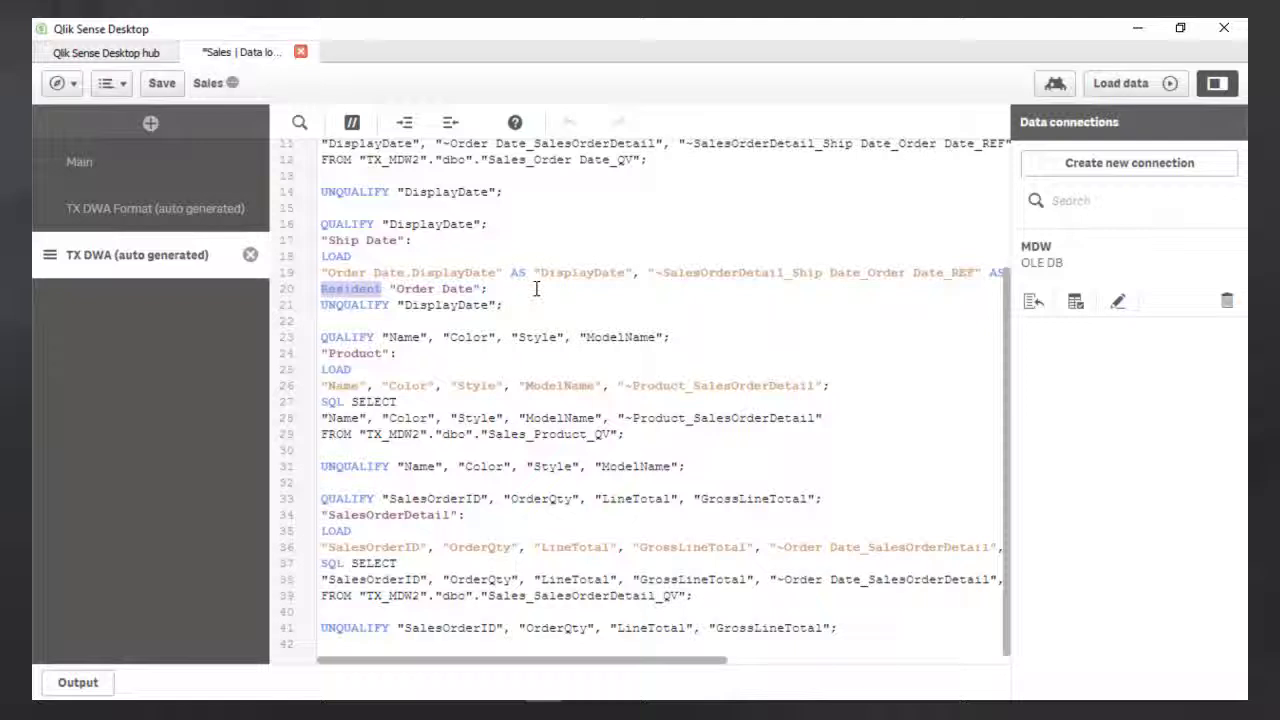
pyautogui.click(60, 83)
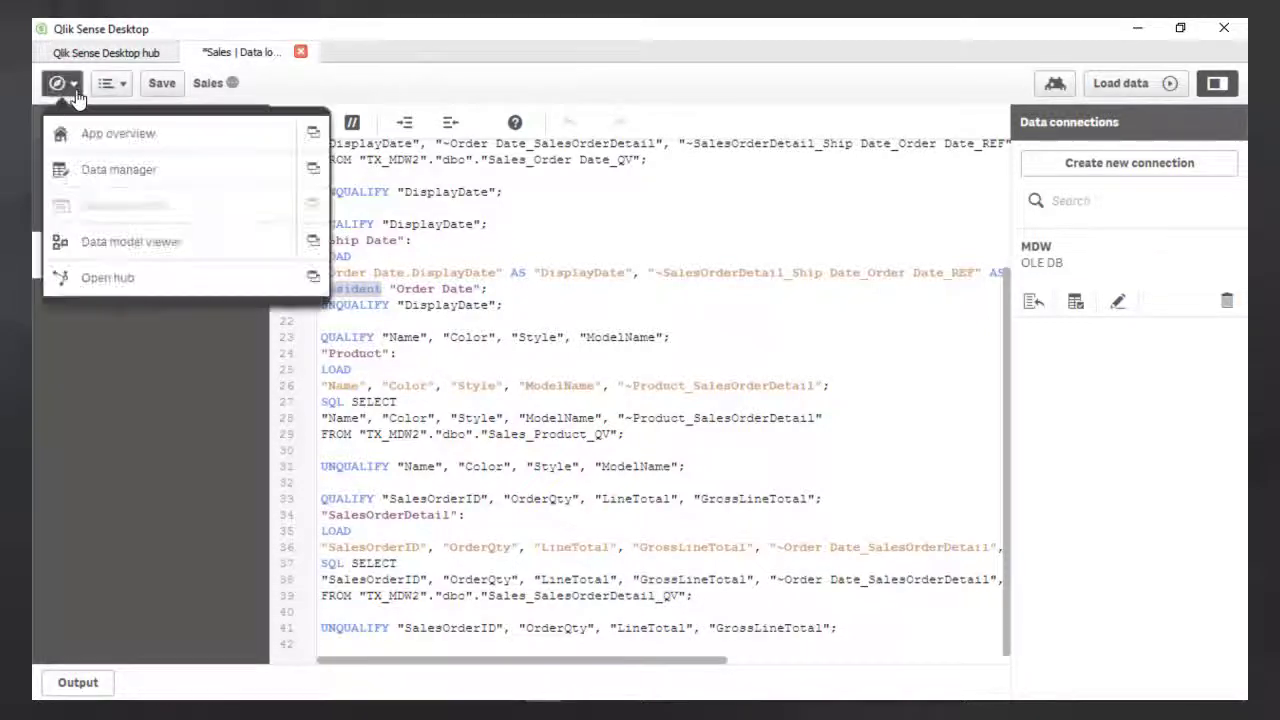
pyautogui.click(85, 243)
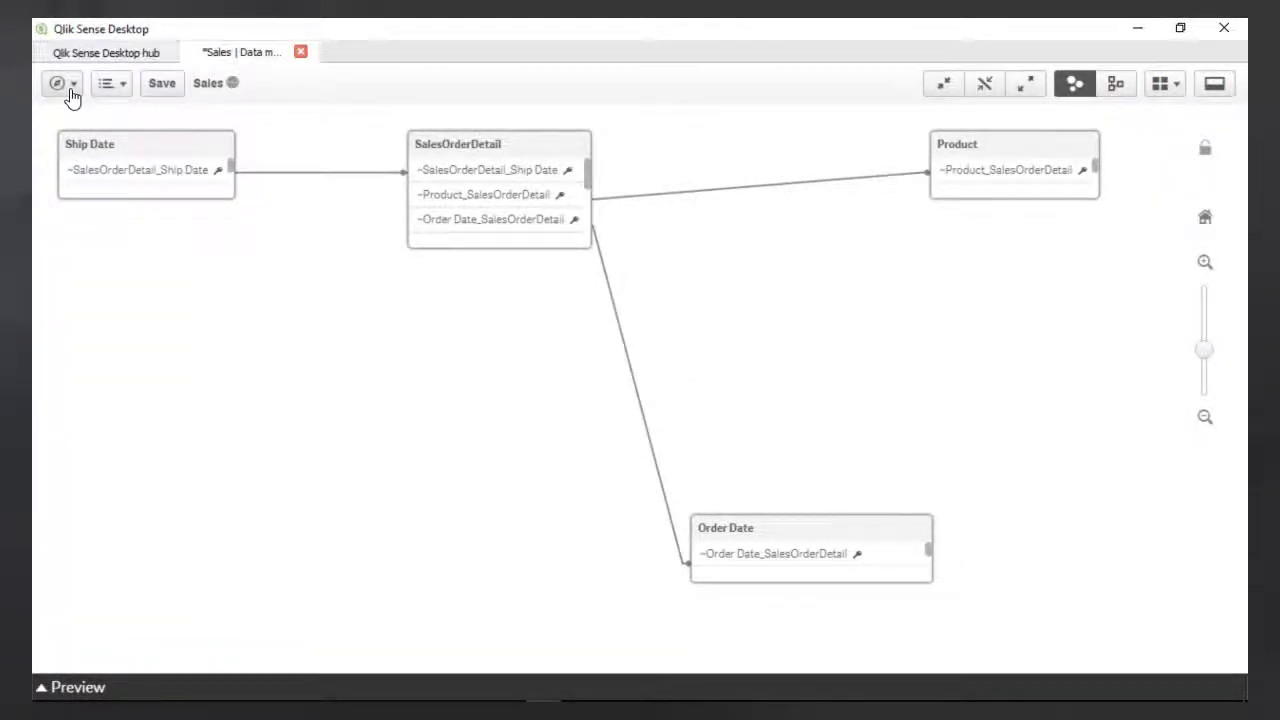
# Step: Create a new sheet in the Sales app with the default title My new sheet and open it
pyautogui.click(71, 84)
pyautogui.click(97, 137)
pyautogui.click(129, 440)
pyautogui.click(129, 434)
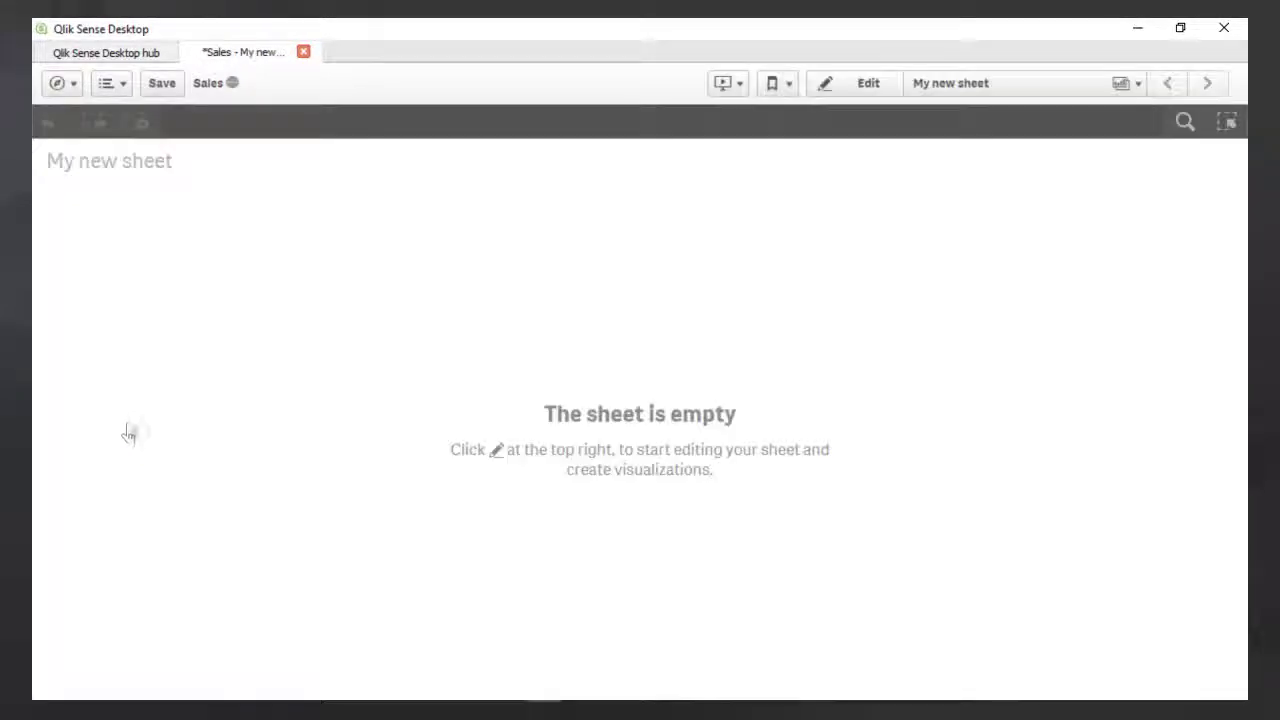
# Step: Add a bar chart to the sheet with Product.ModelName as dimension and the sum of SalesOrderDetail.GrossLineTotal as measure, and finish editing
pyautogui.click(830, 85)
pyautogui.click(52, 123)
pyautogui.moveTo(129, 197); pyautogui.dragTo(700, 340)
pyautogui.click(640, 425)
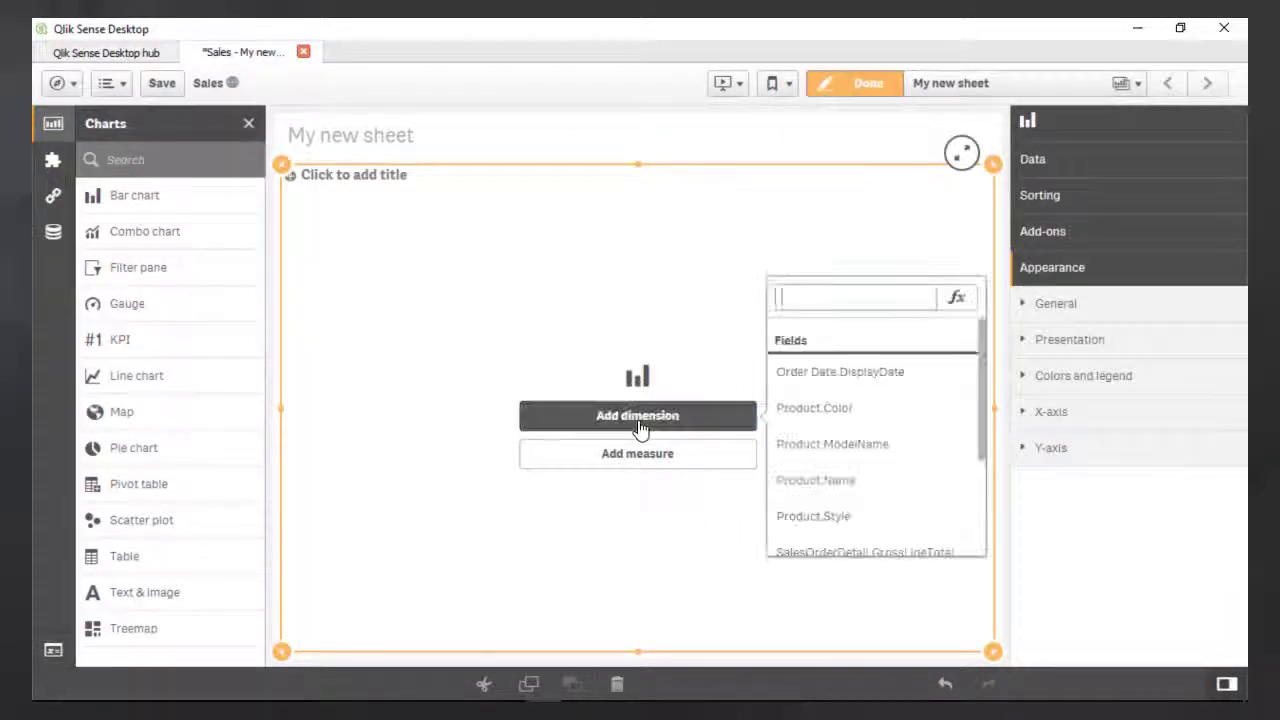
pyautogui.click(880, 443)
pyautogui.click(688, 454)
pyautogui.click(860, 457)
pyautogui.click(849, 400)
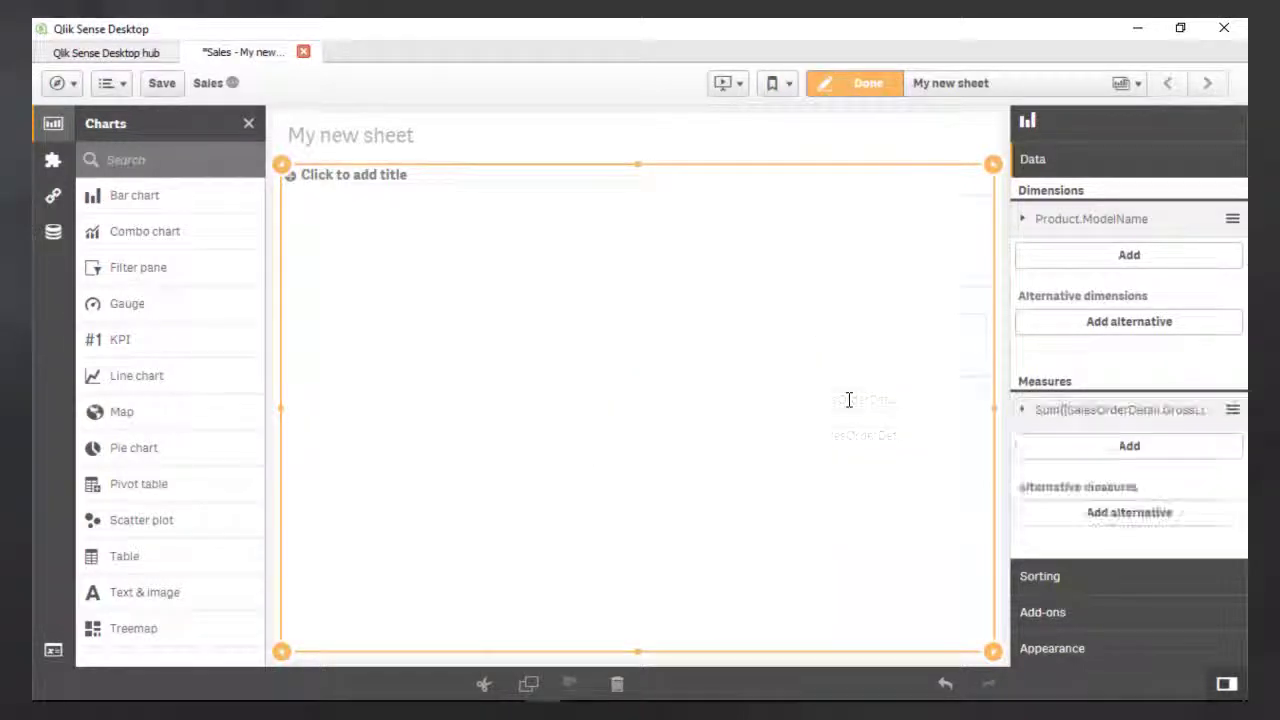
pyautogui.click(886, 90)
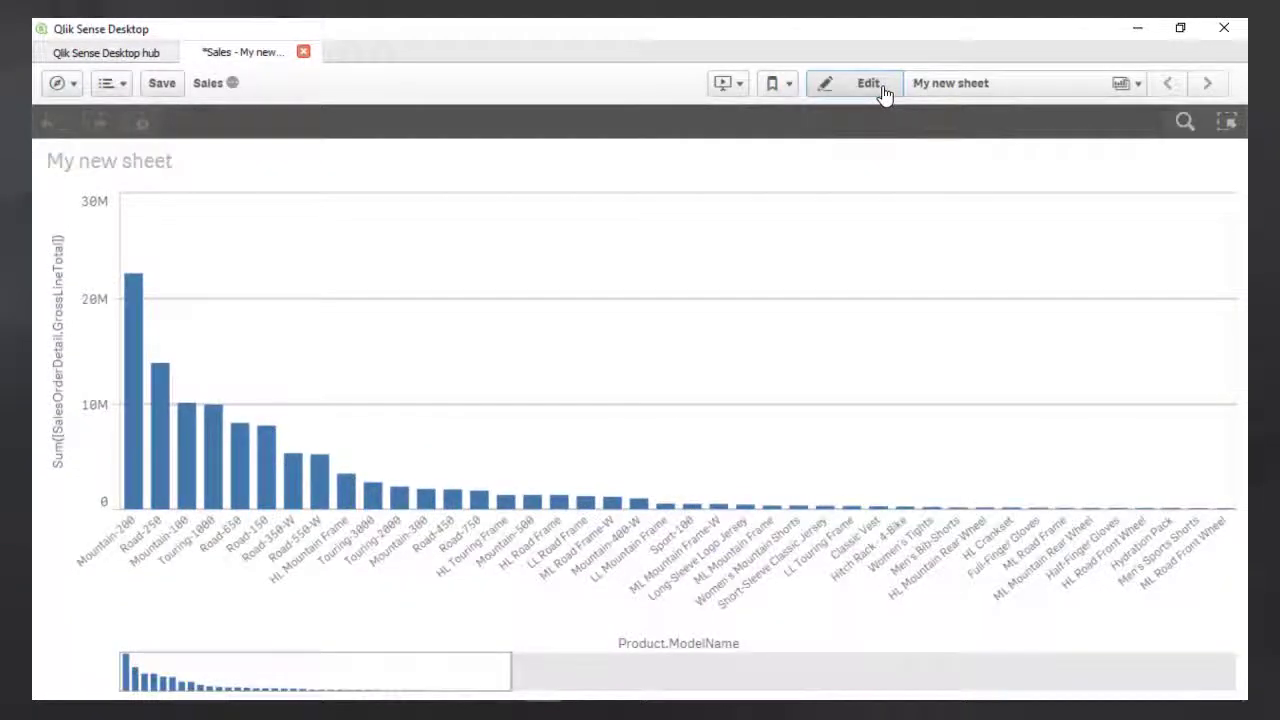
# Step: Switch to TX DWA Server and review the tables in the ODX staging database and the MDW data warehouse
pyautogui.moveTo(960, 315)
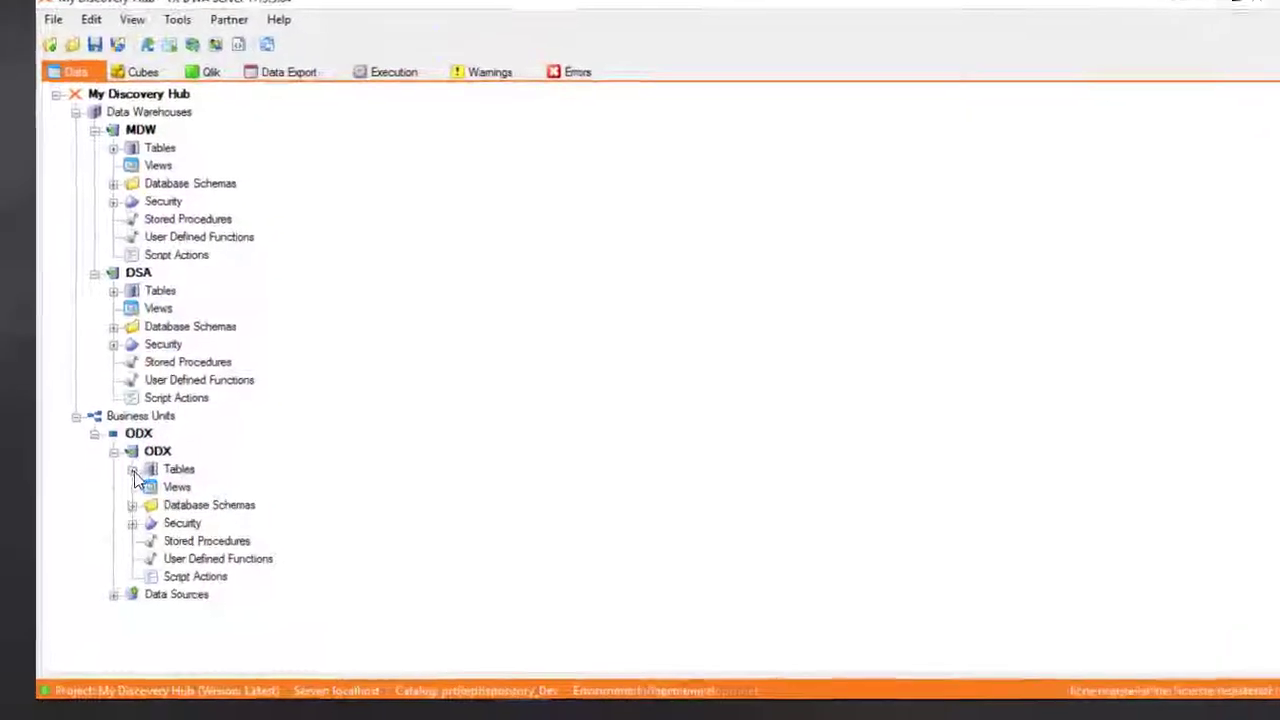
pyautogui.click(131, 473)
pyautogui.scroll(-5, 465, 415)
pyautogui.scroll(4, 466, 390)
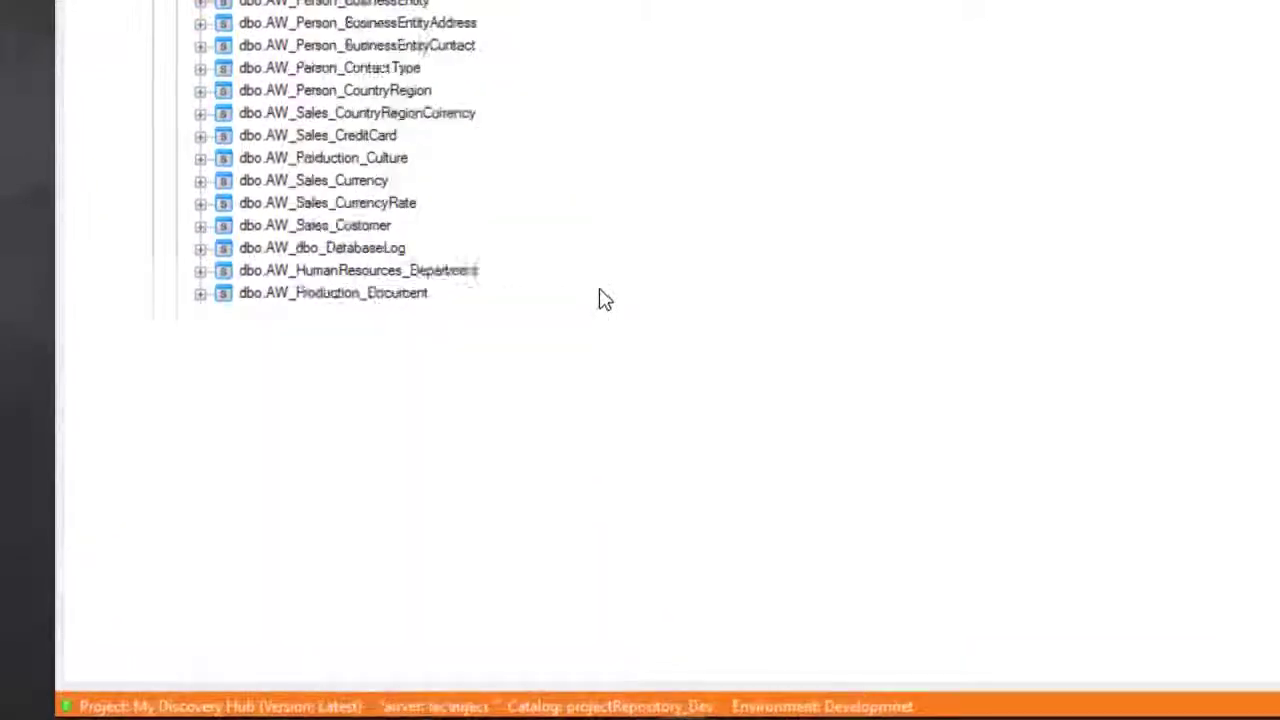
pyautogui.scroll(9, 580, 346)
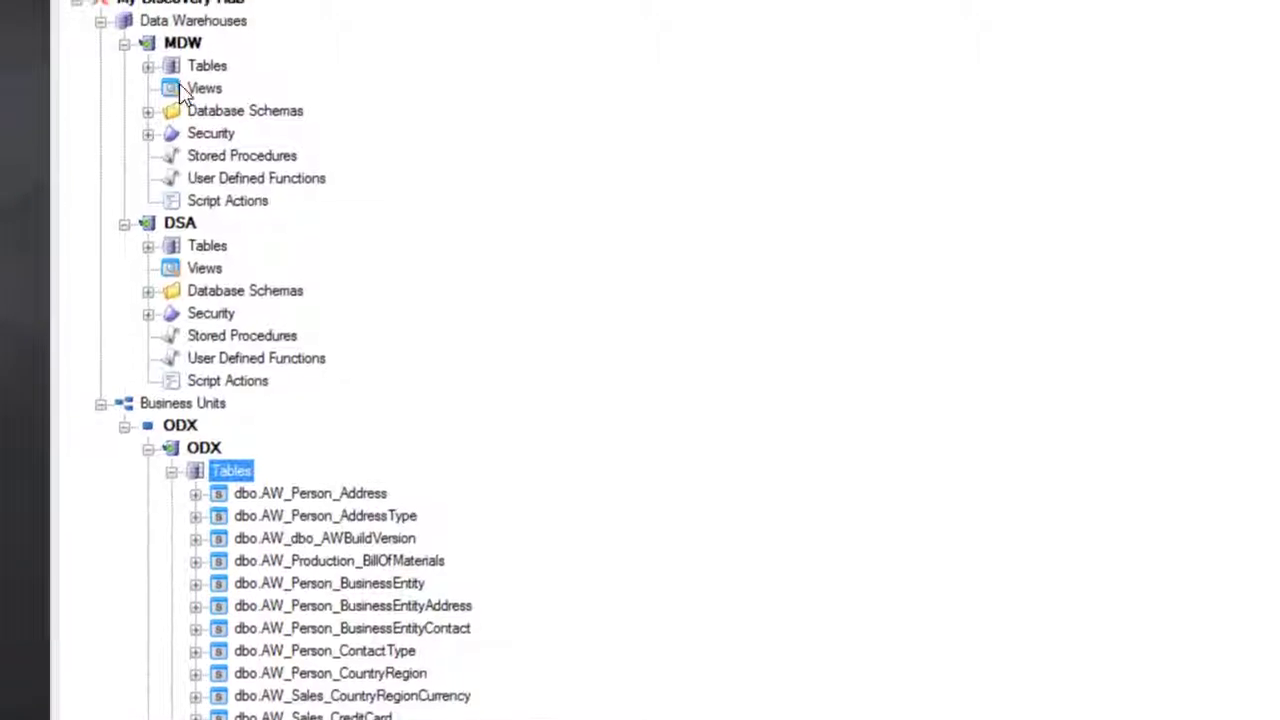
pyautogui.click(148, 65)
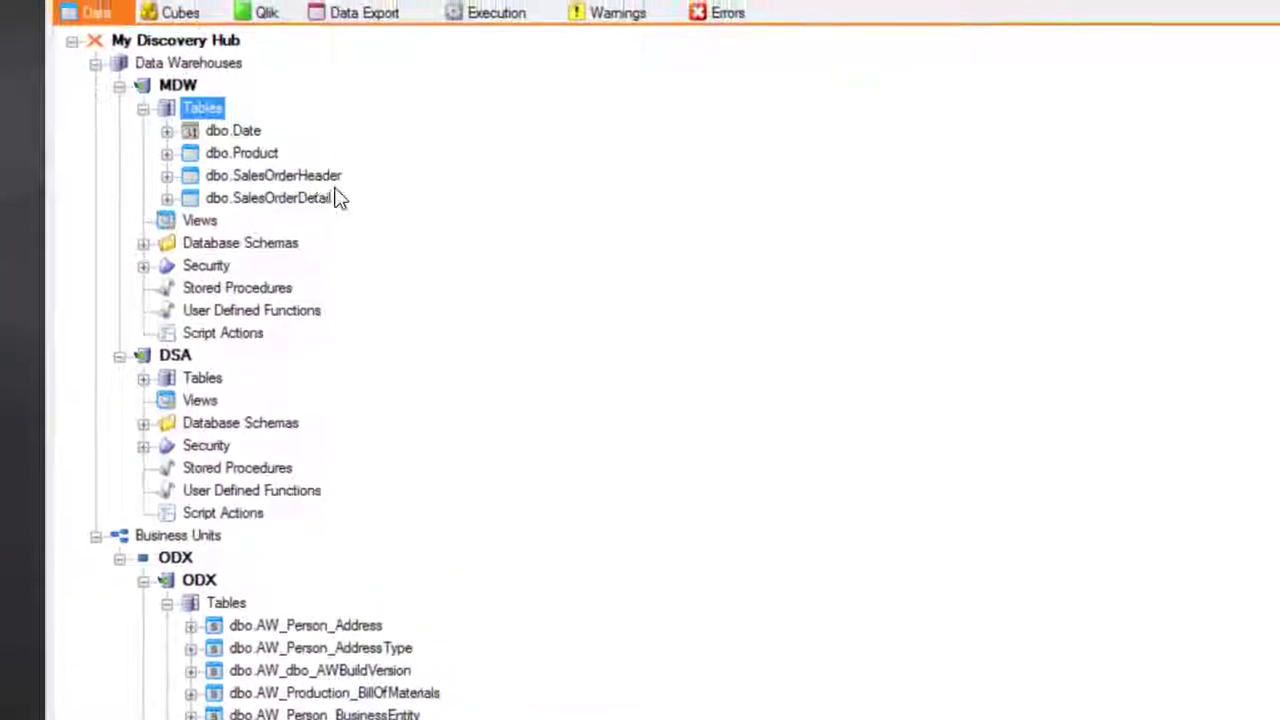
# Step: Show the detailed Gantt chart of the running deployment and execution
pyautogui.click(261, 56)
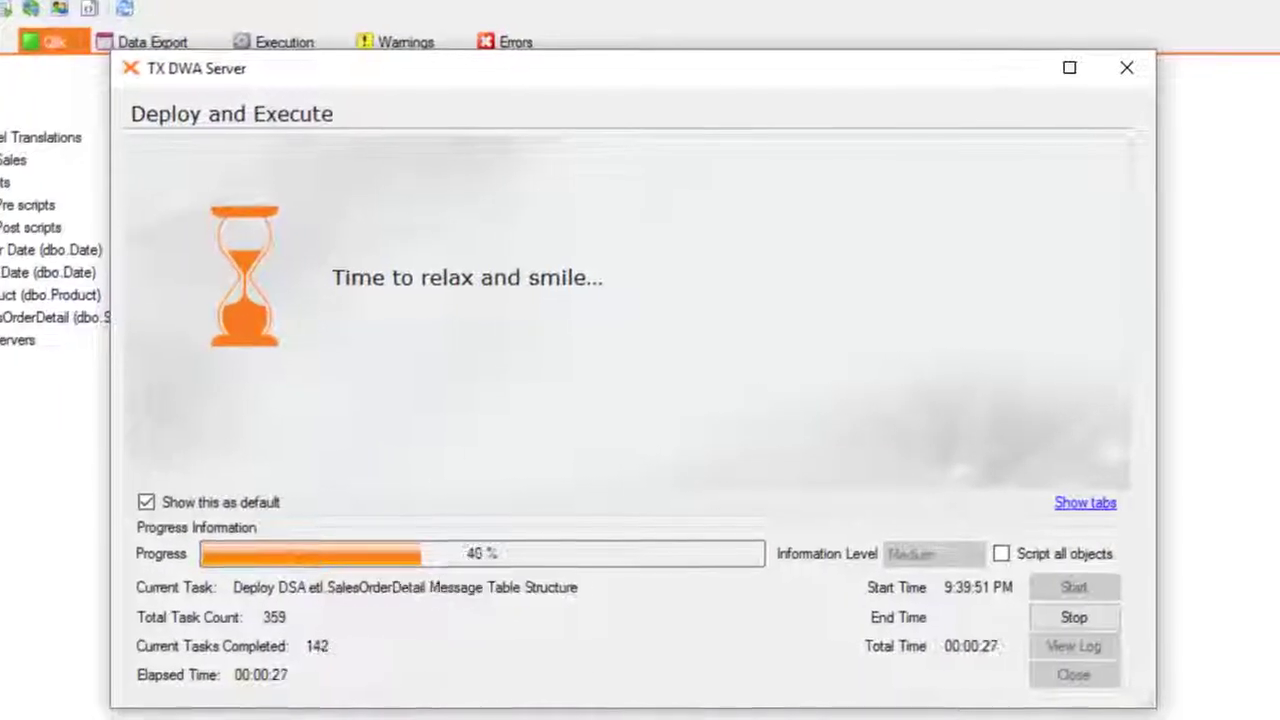
pyautogui.click(1086, 503)
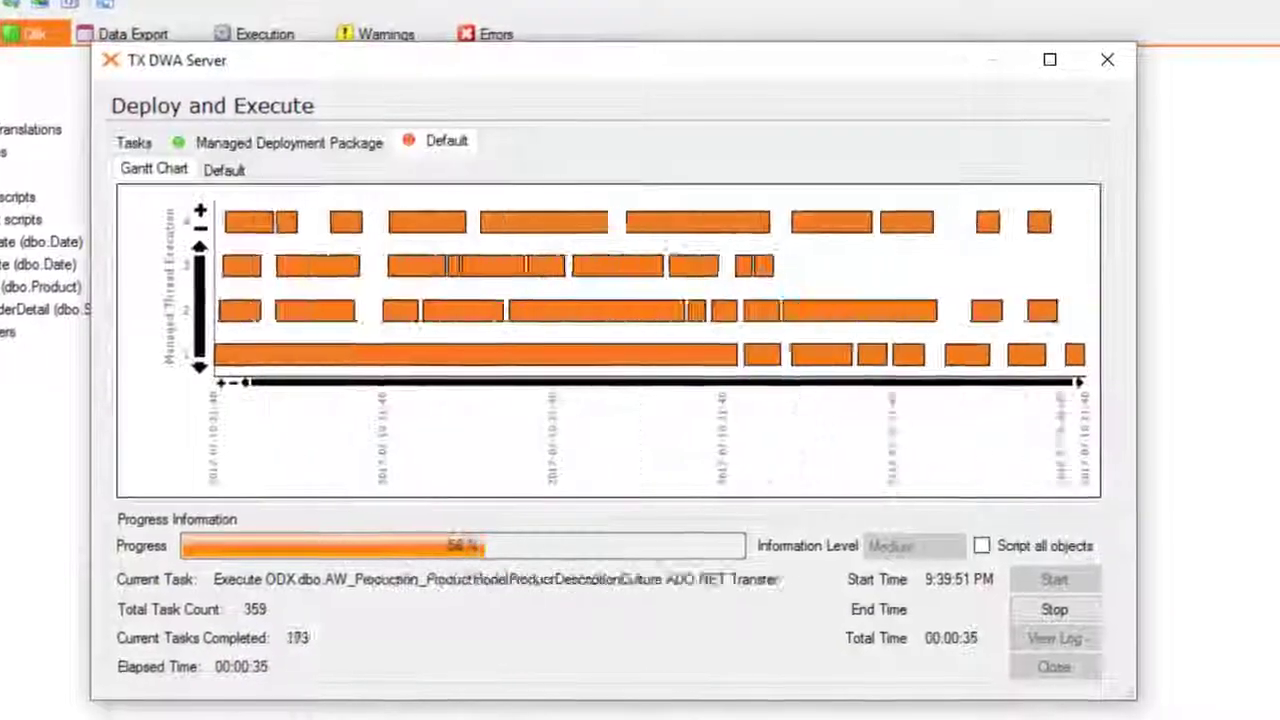